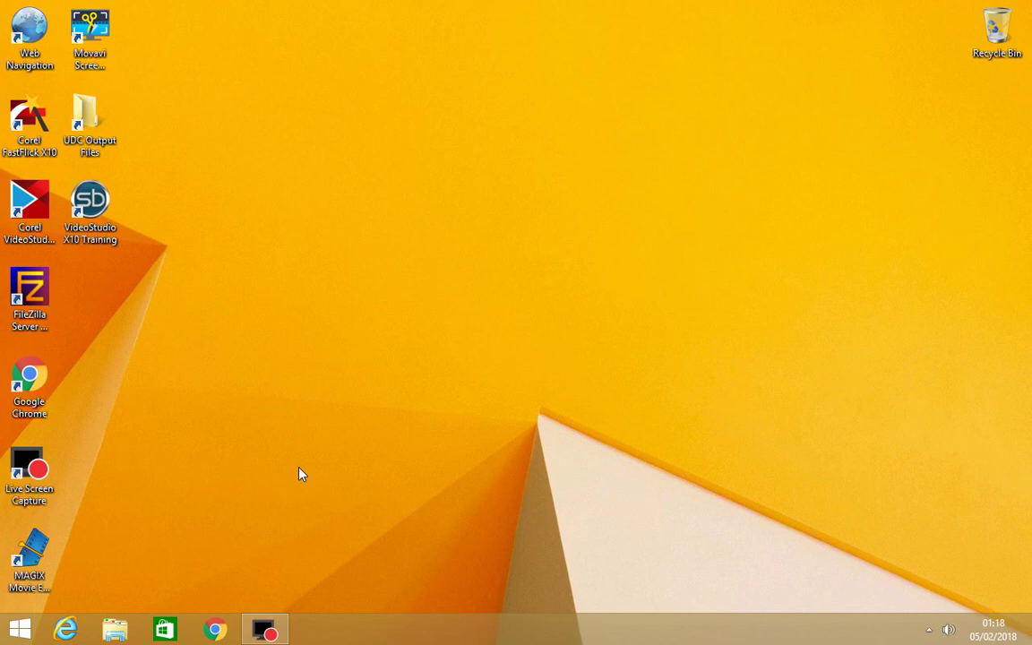
Launch Internet Explorer from the desktop and bring up its Internet Options.
{"action": "left_click", "coordinate": [362, 278]}
{"action": "left_click", "coordinate": [66, 630]}
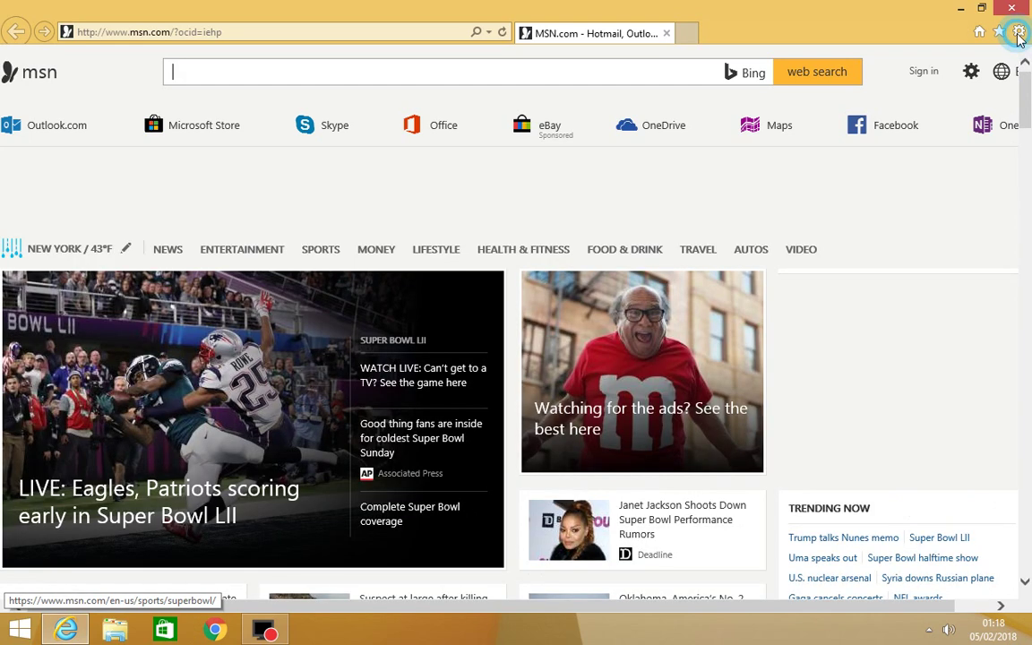
{"action": "left_click", "coordinate": [1019, 33]}
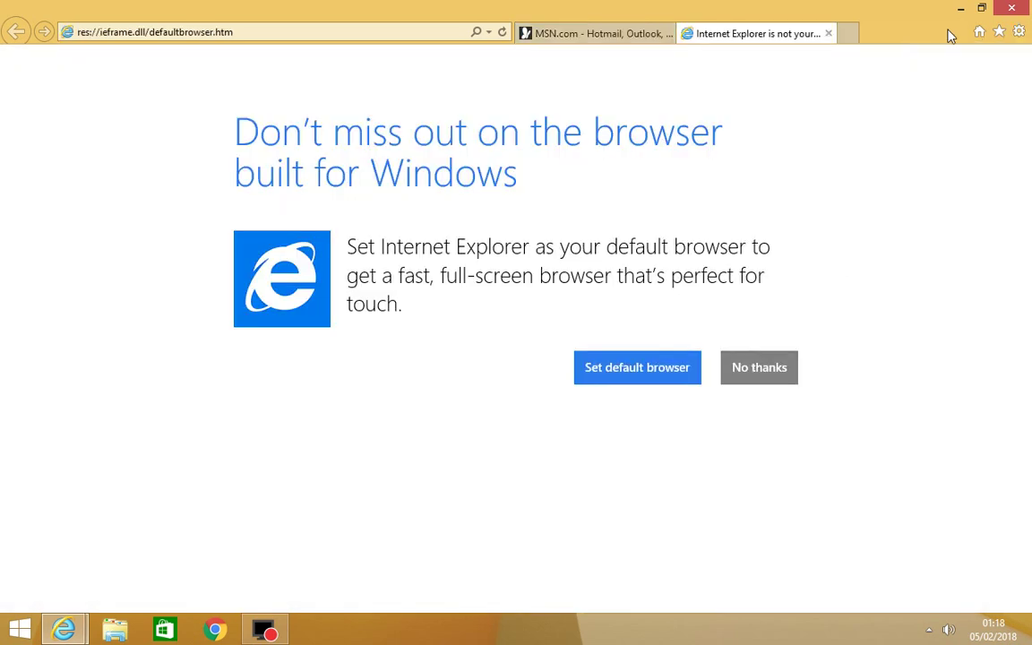
{"action": "left_click", "coordinate": [1020, 33]}
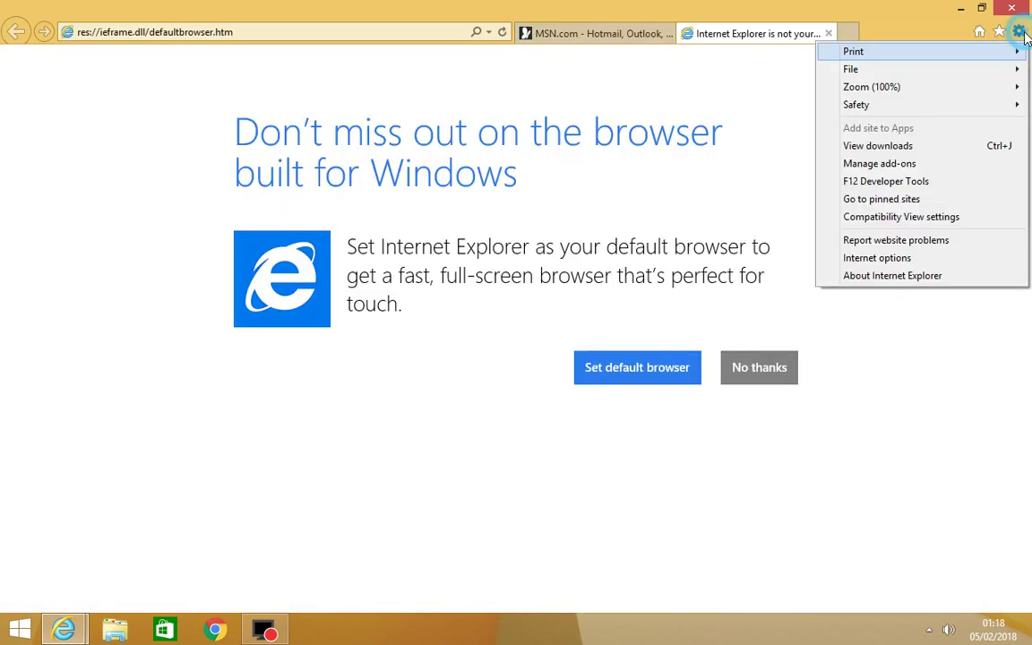
{"action": "left_click", "coordinate": [877, 258]}
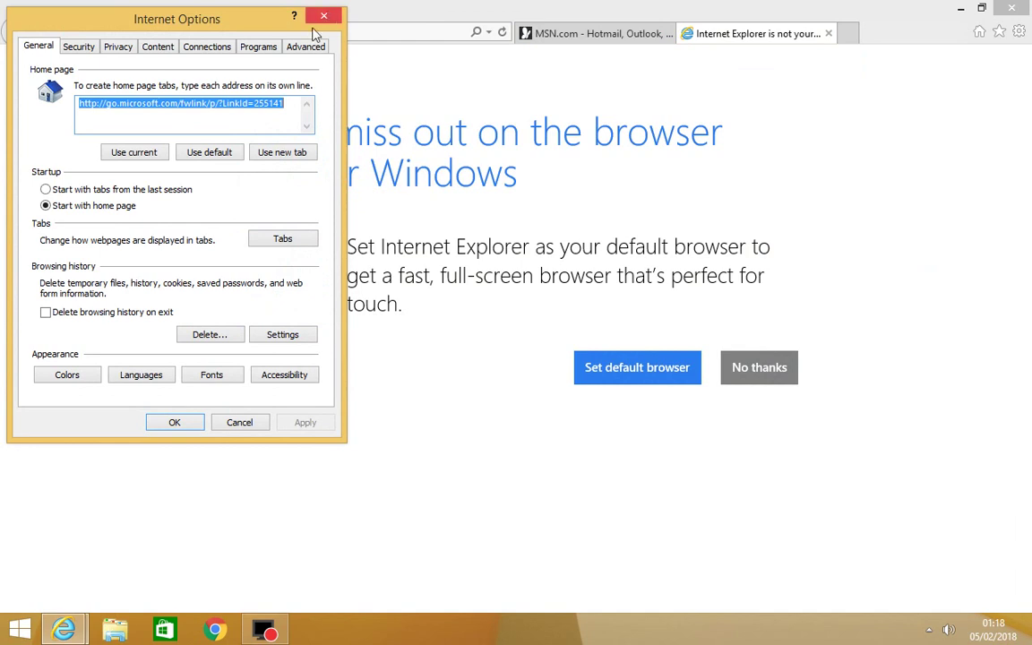
Reset all Internet Explorer settings to their defaults with Delete personal settings included.
{"action": "left_click", "coordinate": [305, 48]}
{"action": "left_click", "coordinate": [278, 340]}
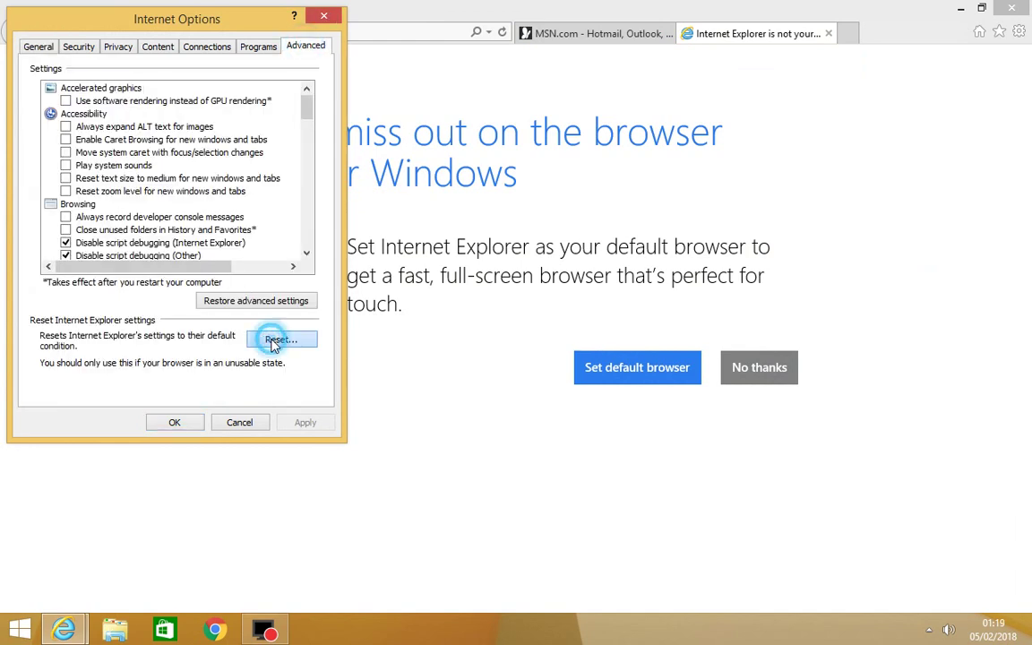
{"action": "left_click", "coordinate": [116, 184]}
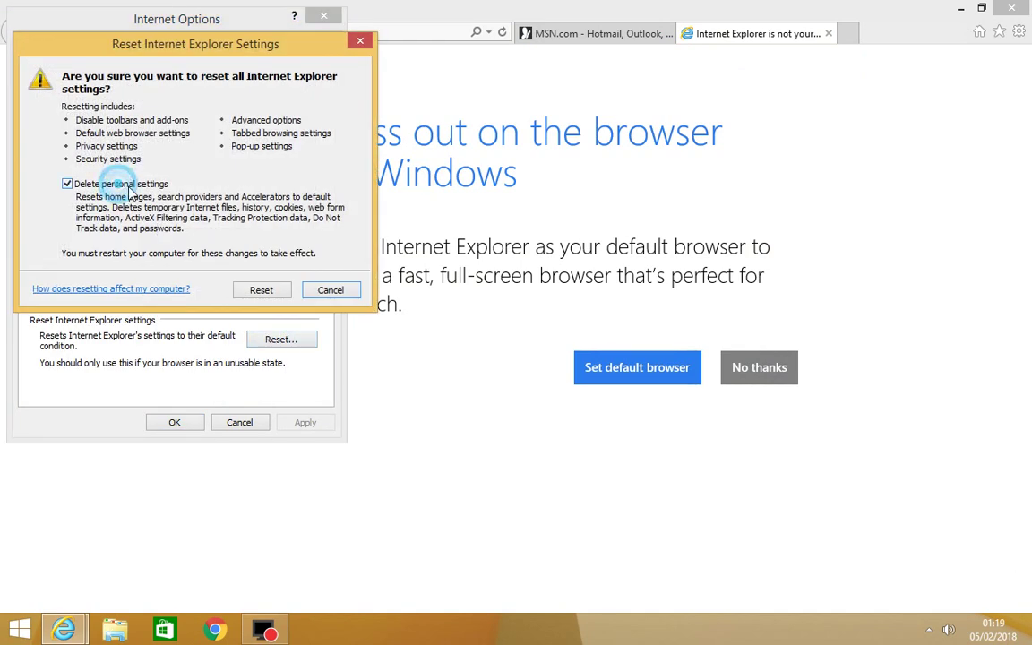
{"action": "left_click", "coordinate": [261, 289]}
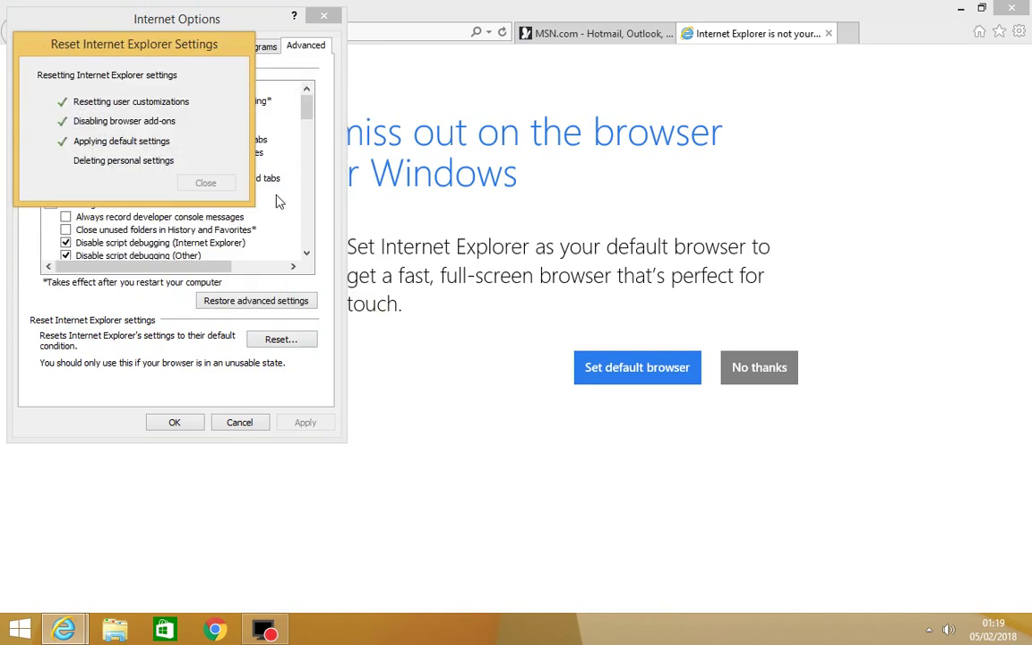
{"action": "left_click", "coordinate": [212, 183]}
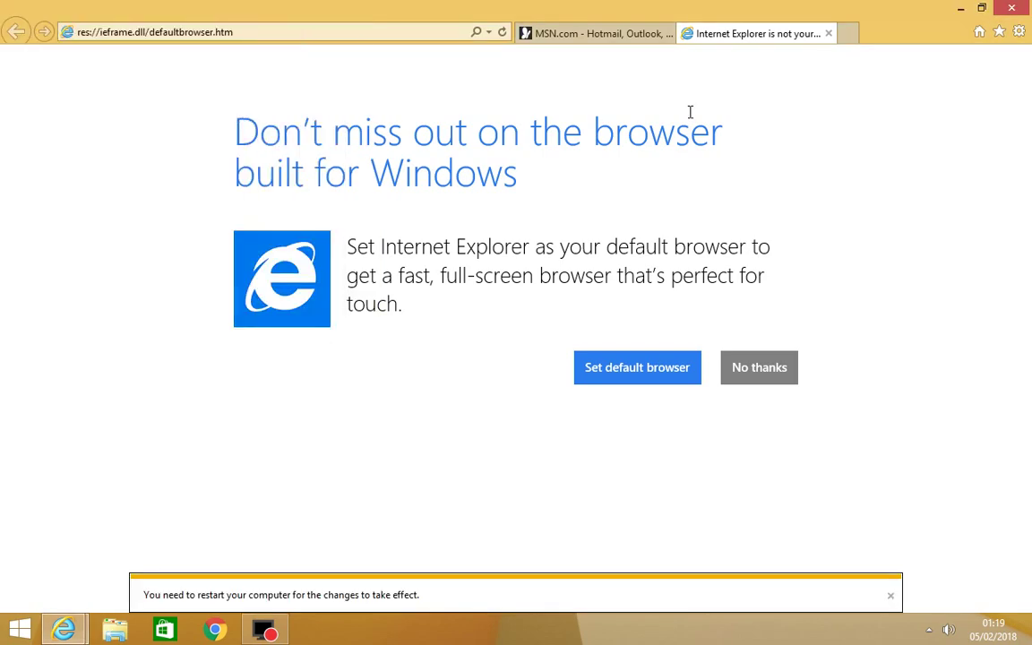
Return to Internet Options and enable Delete browsing history on exit.
{"action": "left_click", "coordinate": [1019, 31]}
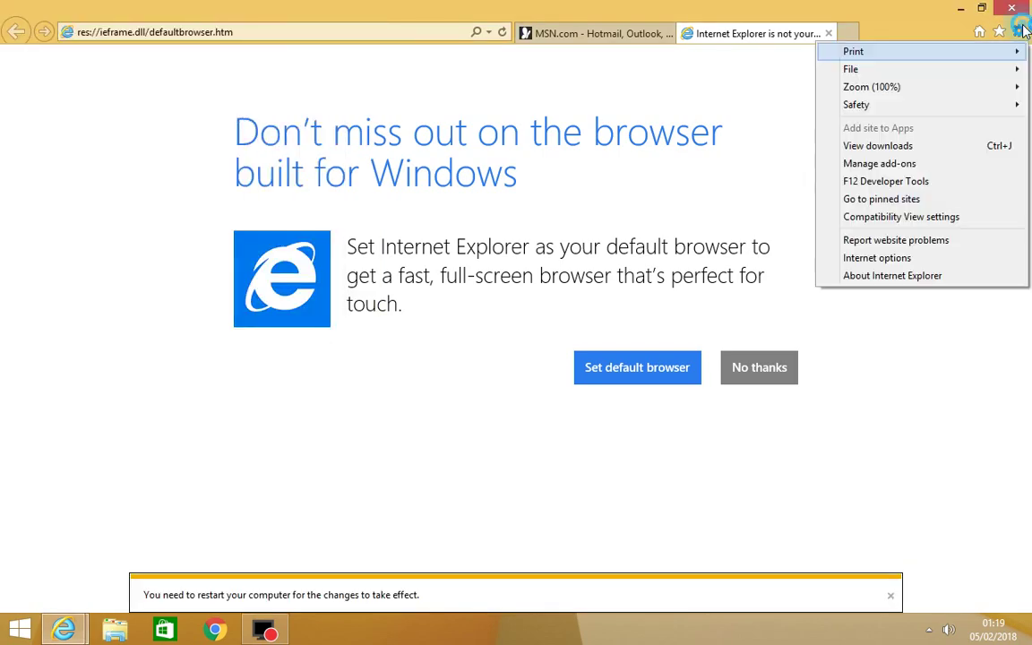
{"action": "left_click", "coordinate": [887, 259]}
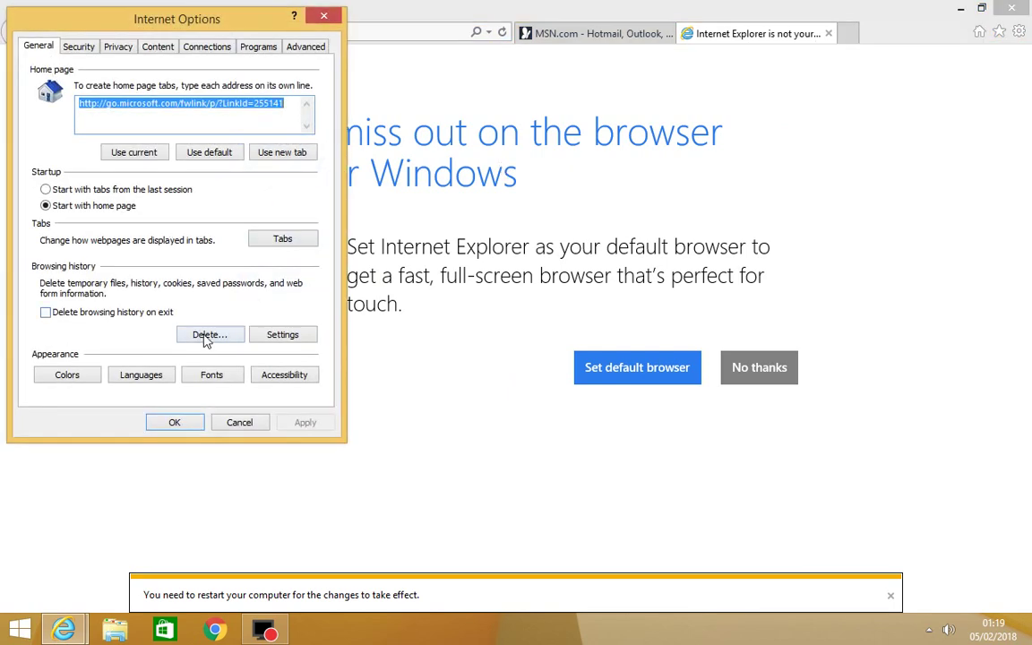
{"action": "left_click", "coordinate": [121, 311]}
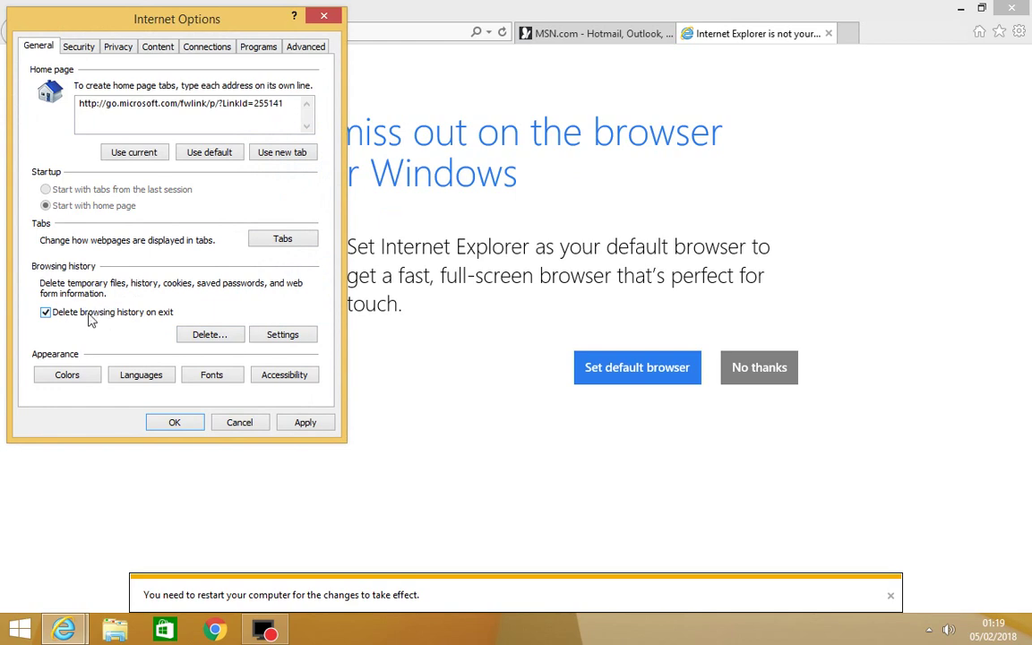
Delete the browsing history without preserving Favorites website data, additionally including Download History, Form data, Passwords and Tracking Protection data.
{"action": "left_click", "coordinate": [210, 335]}
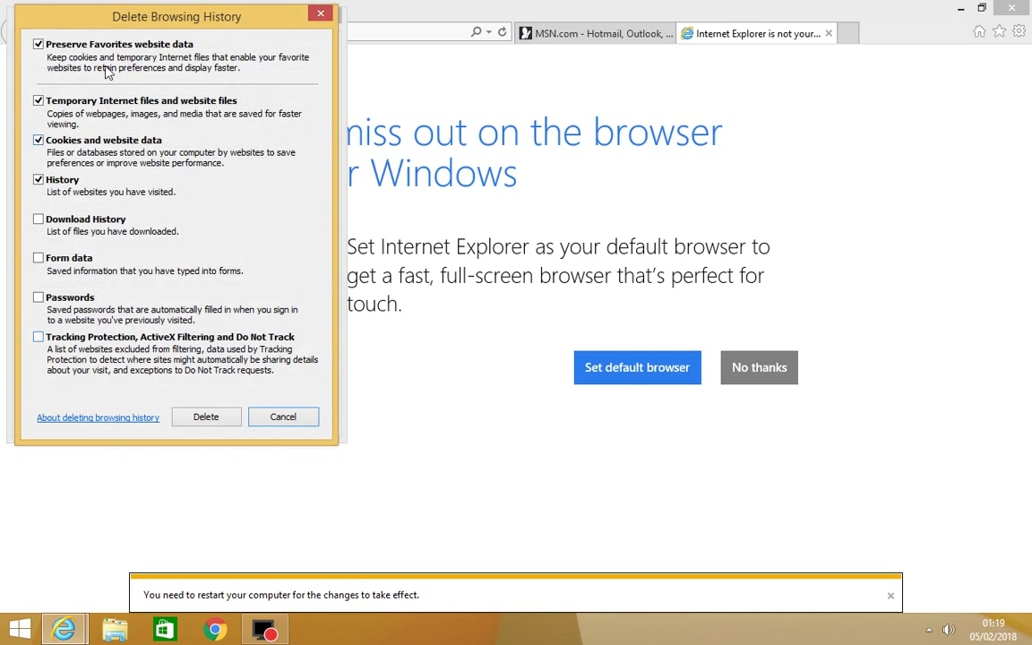
{"action": "left_click", "coordinate": [101, 45]}
{"action": "left_click", "coordinate": [75, 223]}
{"action": "left_click", "coordinate": [65, 258]}
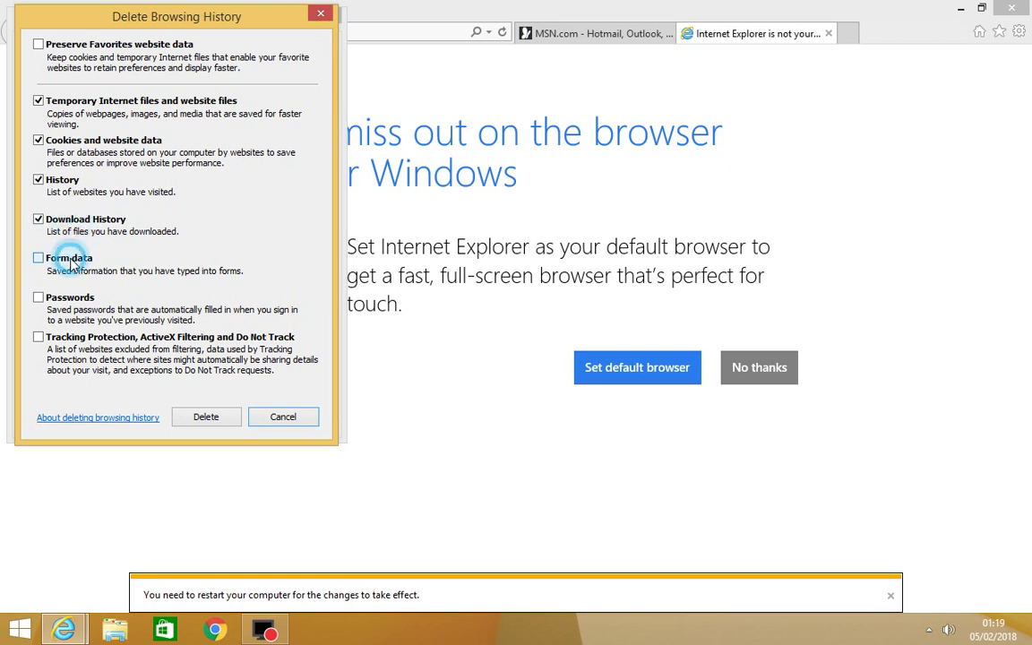
{"action": "left_click", "coordinate": [80, 341]}
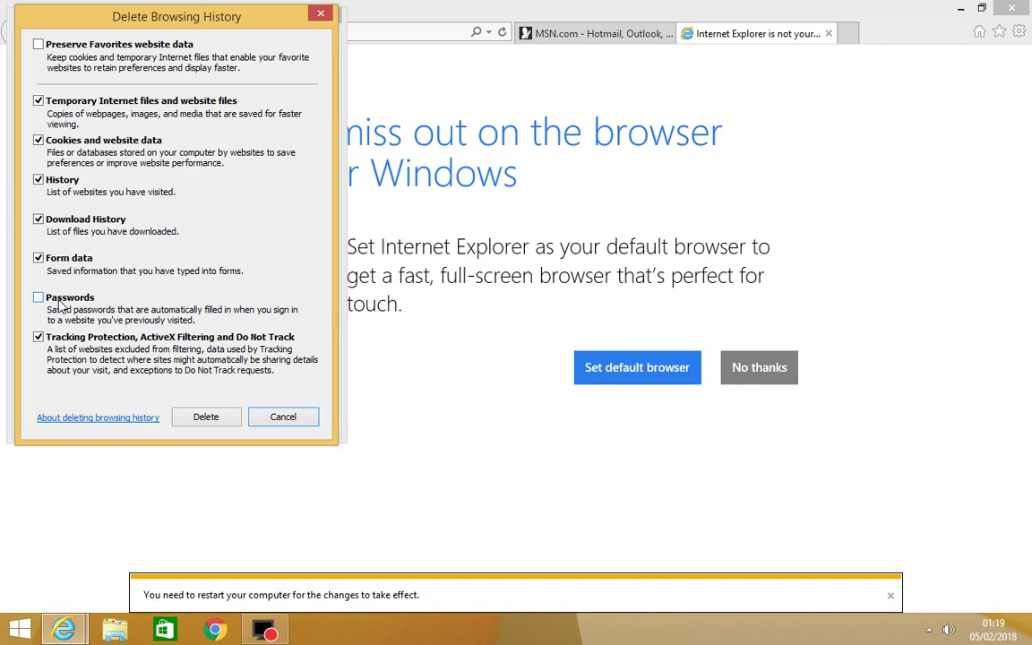
{"action": "left_click", "coordinate": [65, 305]}
{"action": "left_click", "coordinate": [205, 416]}
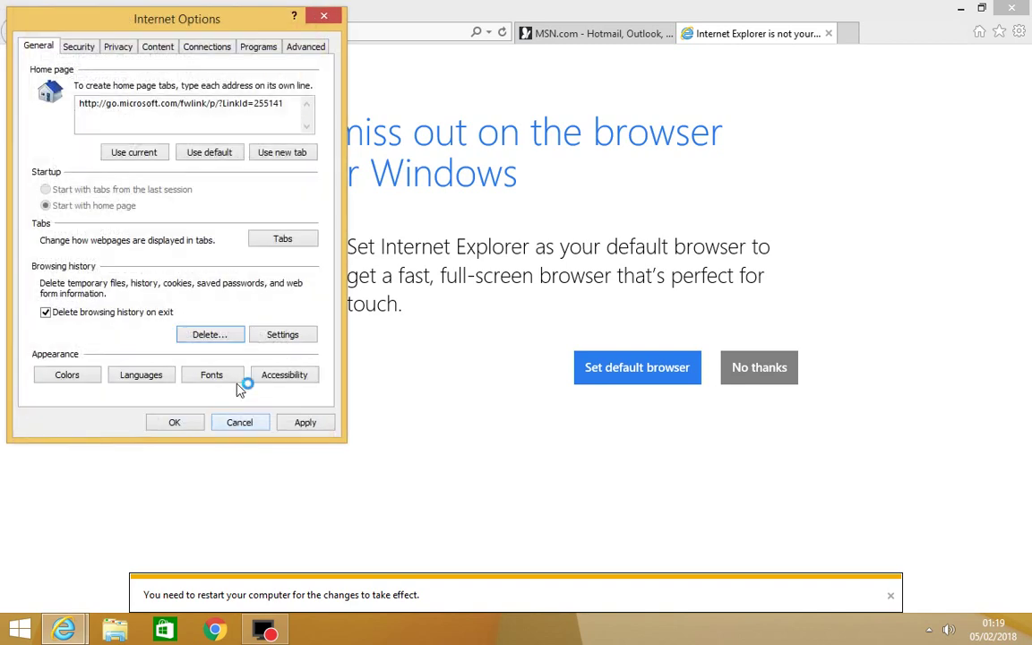
Check the disk space setting for temporary Internet files and inspect the contents of the cache folder.
{"action": "left_click", "coordinate": [281, 342]}
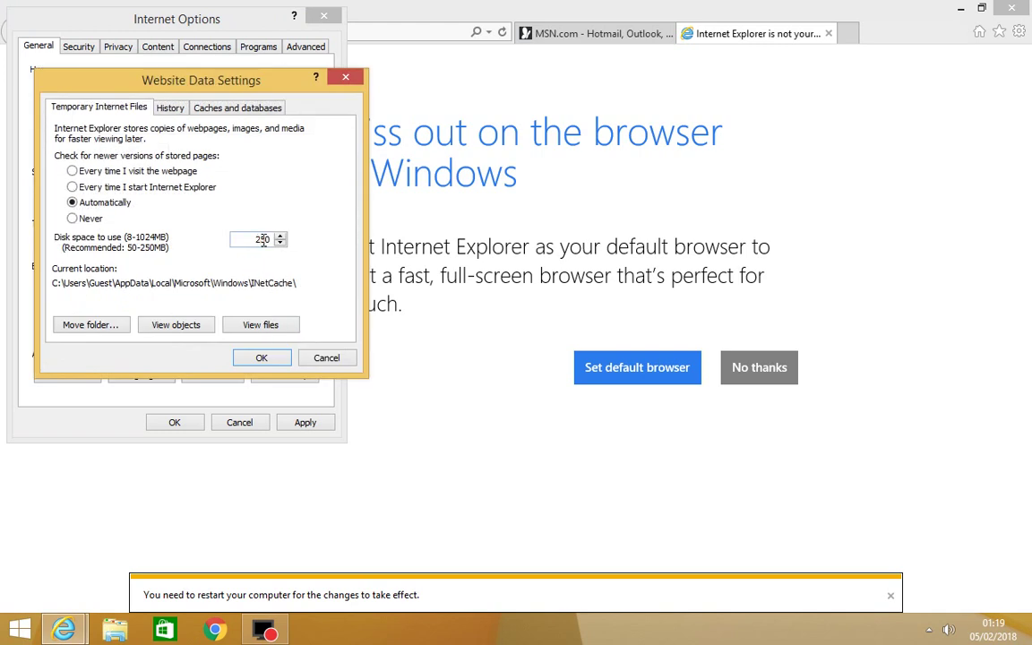
{"action": "double_click", "coordinate": [262, 239]}
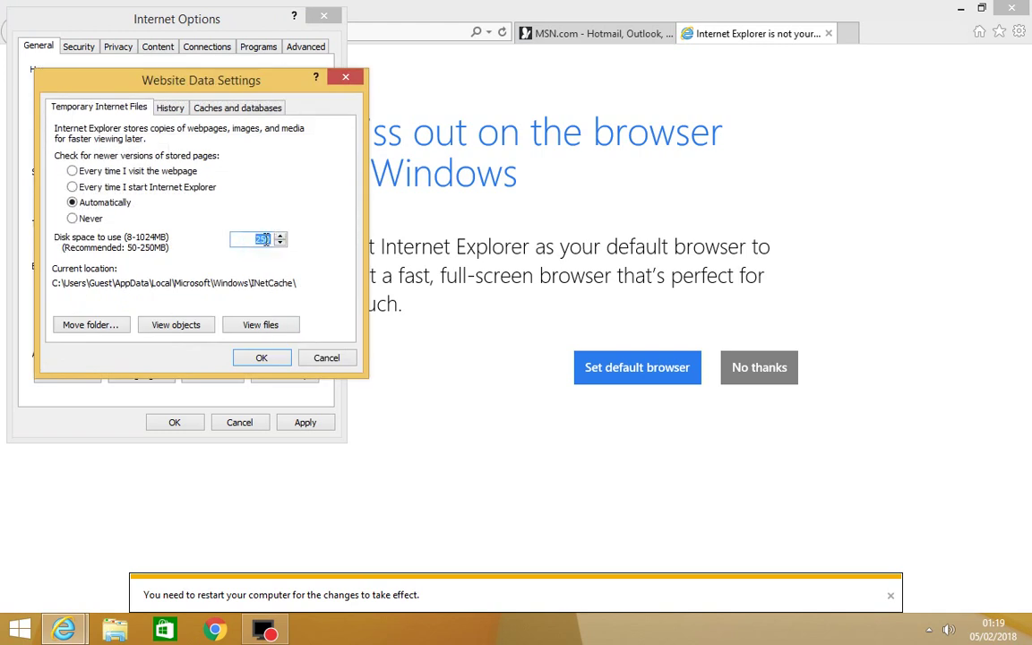
{"action": "left_click", "coordinate": [260, 324]}
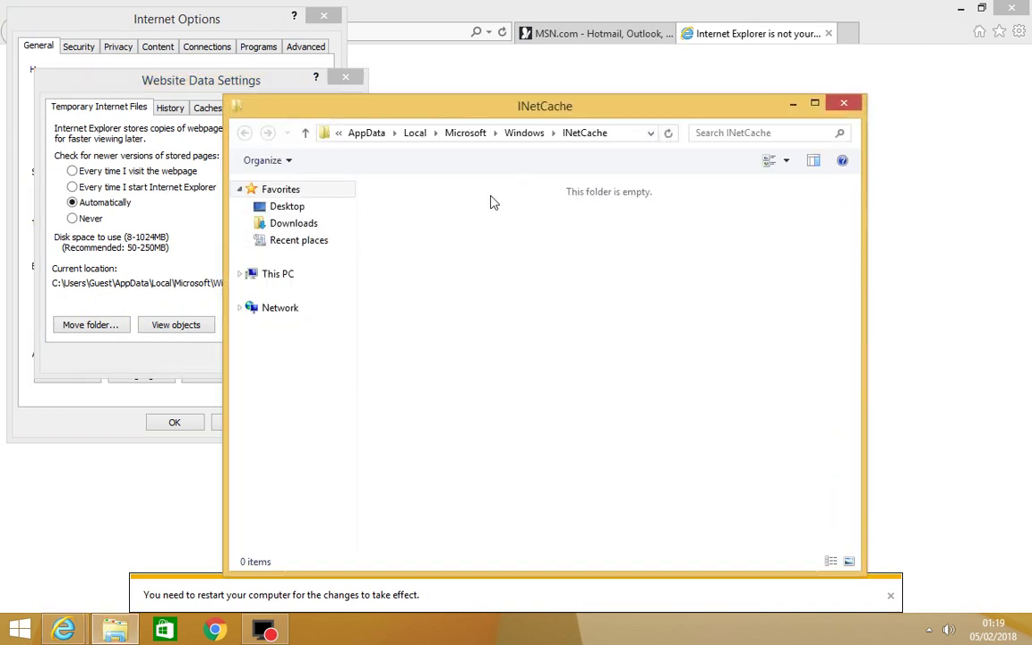
{"action": "left_click", "coordinate": [844, 103]}
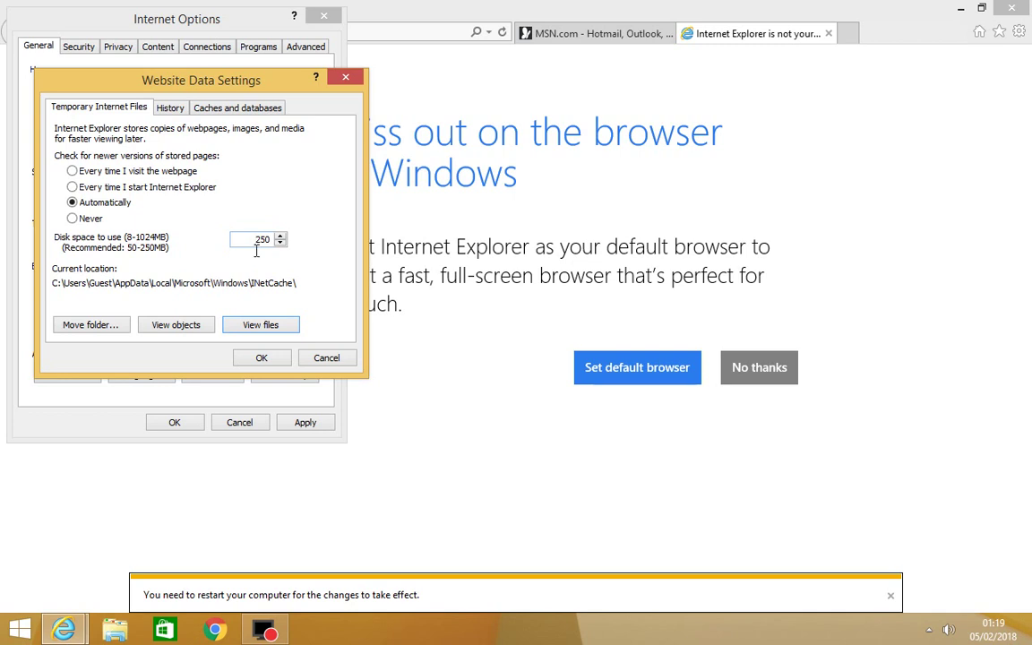
{"action": "left_click", "coordinate": [261, 359]}
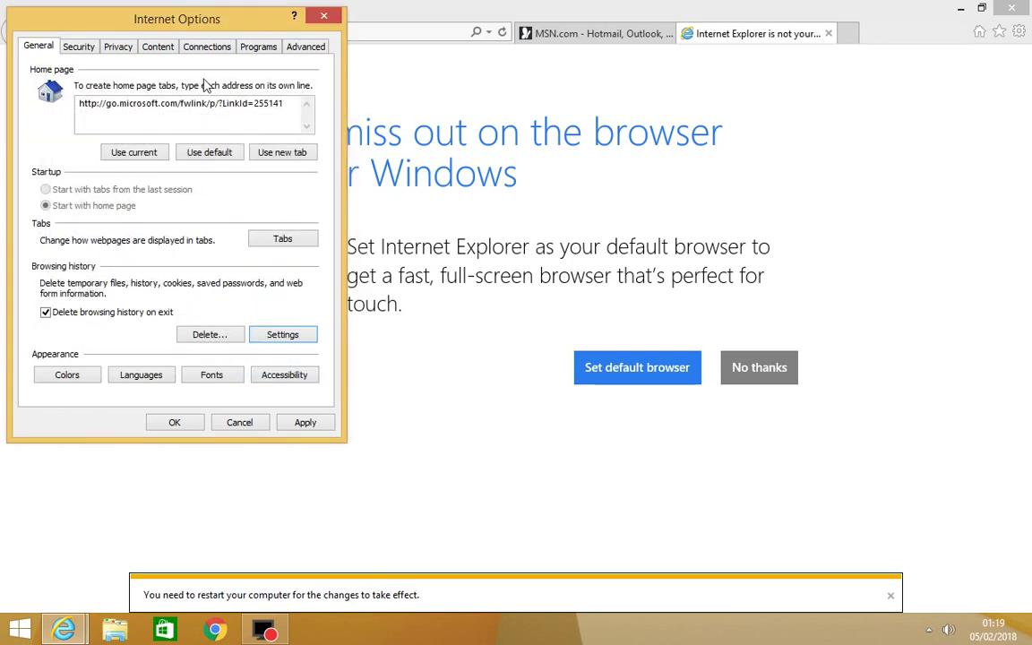
Set Loose XAML and XAML browser applications to Enable in the Internet zone's custom security settings.
{"action": "left_click", "coordinate": [86, 45]}
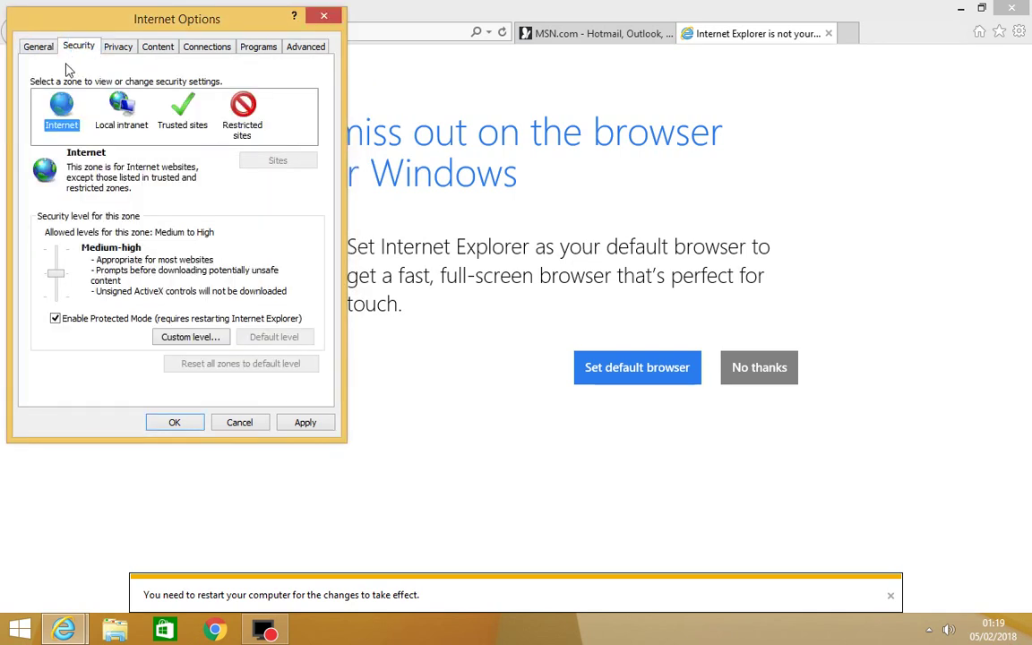
{"action": "left_click", "coordinate": [191, 338]}
{"action": "left_click", "coordinate": [107, 129]}
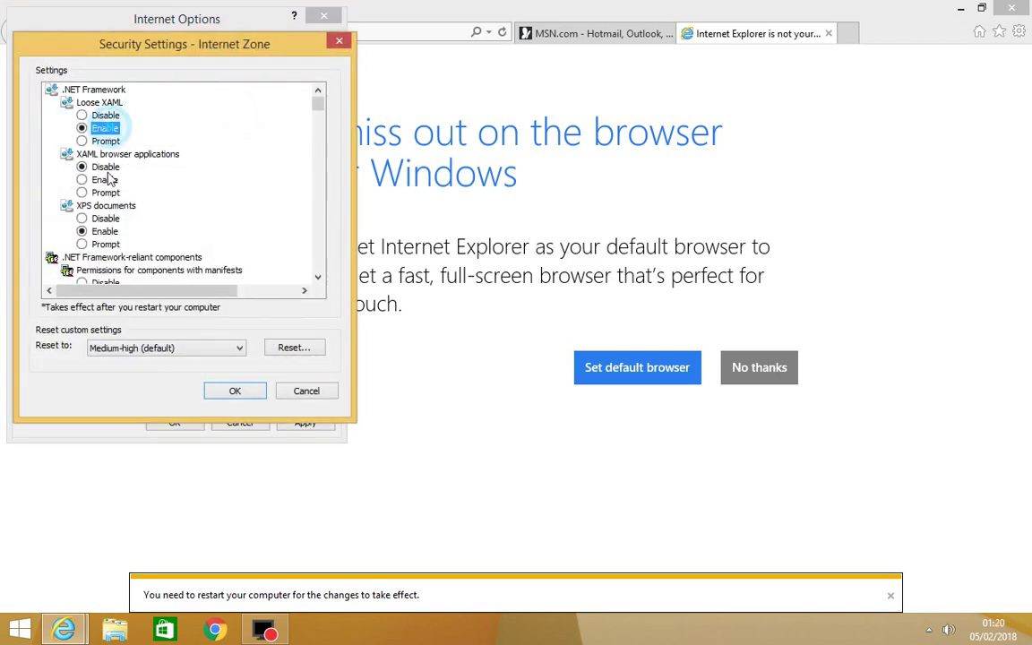
{"action": "left_click", "coordinate": [98, 179]}
{"action": "left_click", "coordinate": [236, 397]}
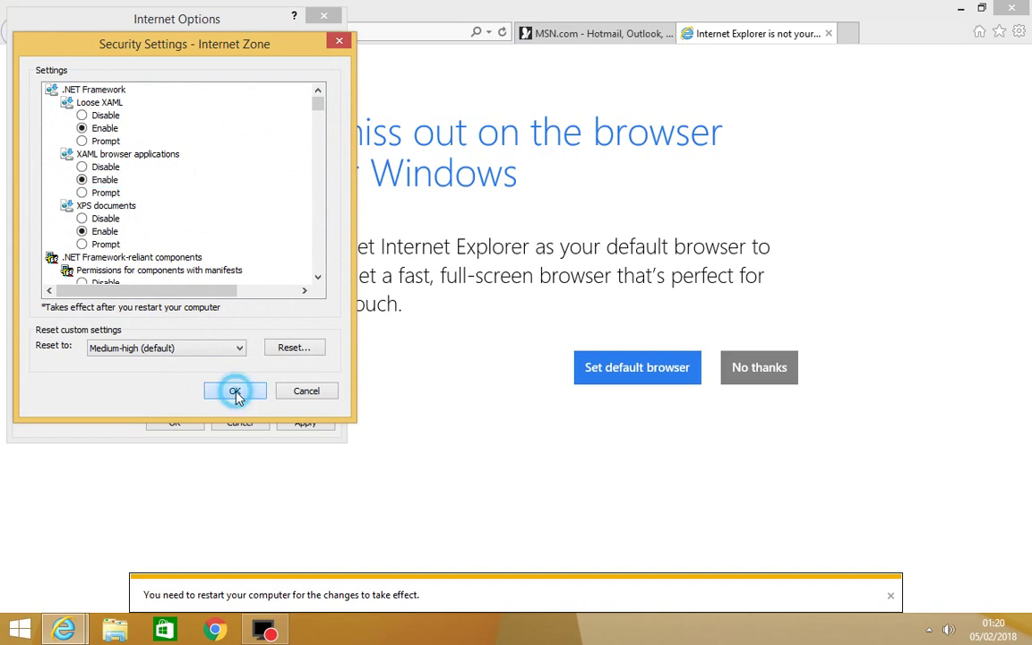
{"action": "left_click", "coordinate": [465, 331]}
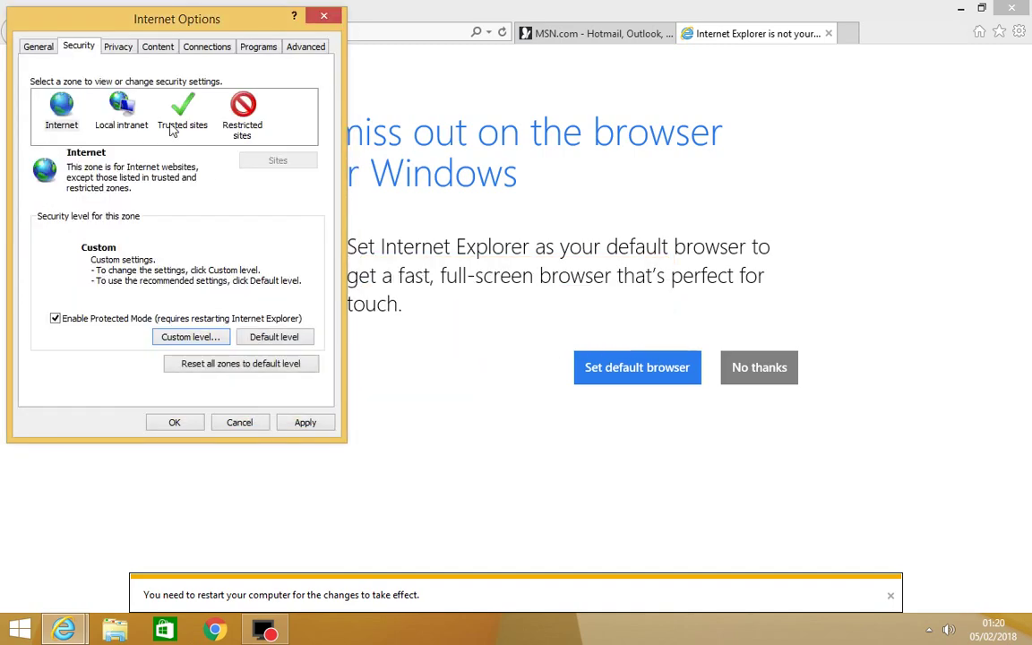
Review the Local intranet zone's site inclusion options and its custom XAML and XPS security settings.
{"action": "left_click", "coordinate": [123, 109]}
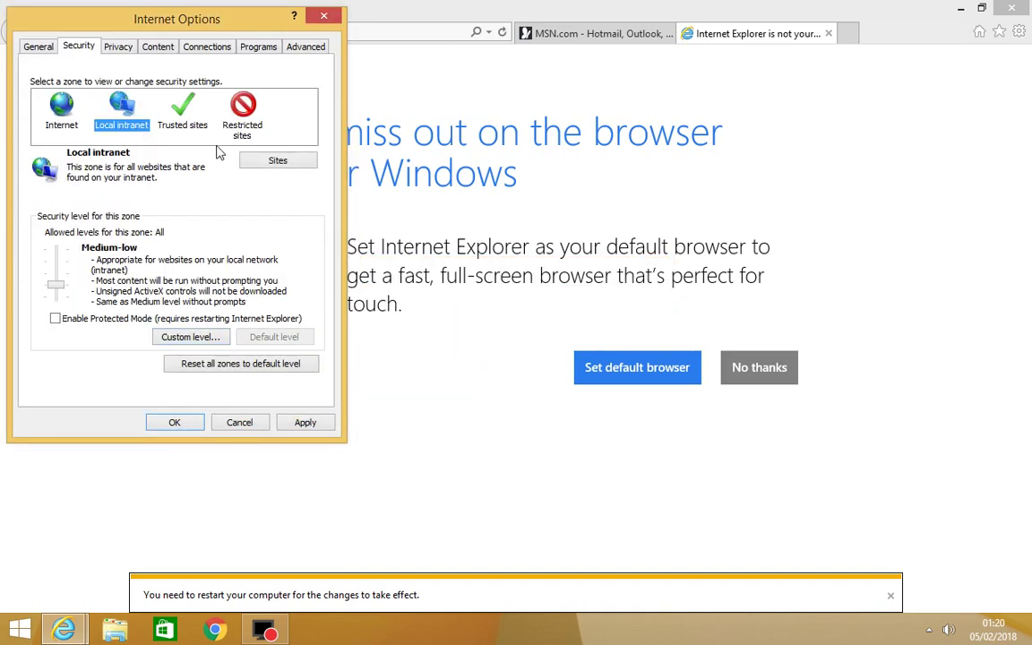
{"action": "left_click", "coordinate": [271, 162]}
{"action": "left_click", "coordinate": [234, 197]}
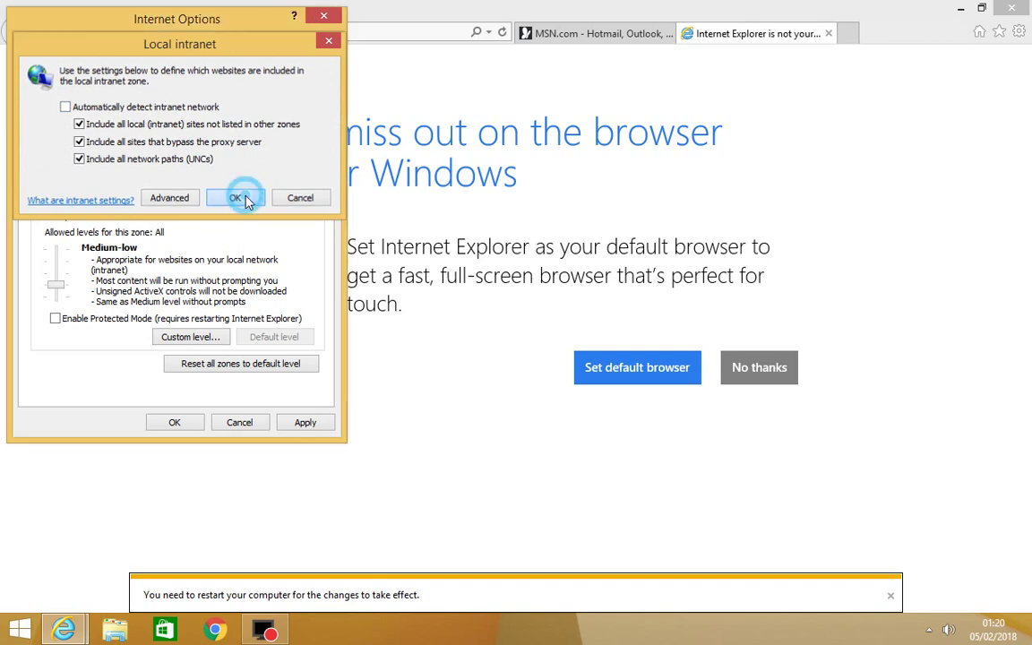
{"action": "left_click", "coordinate": [192, 337]}
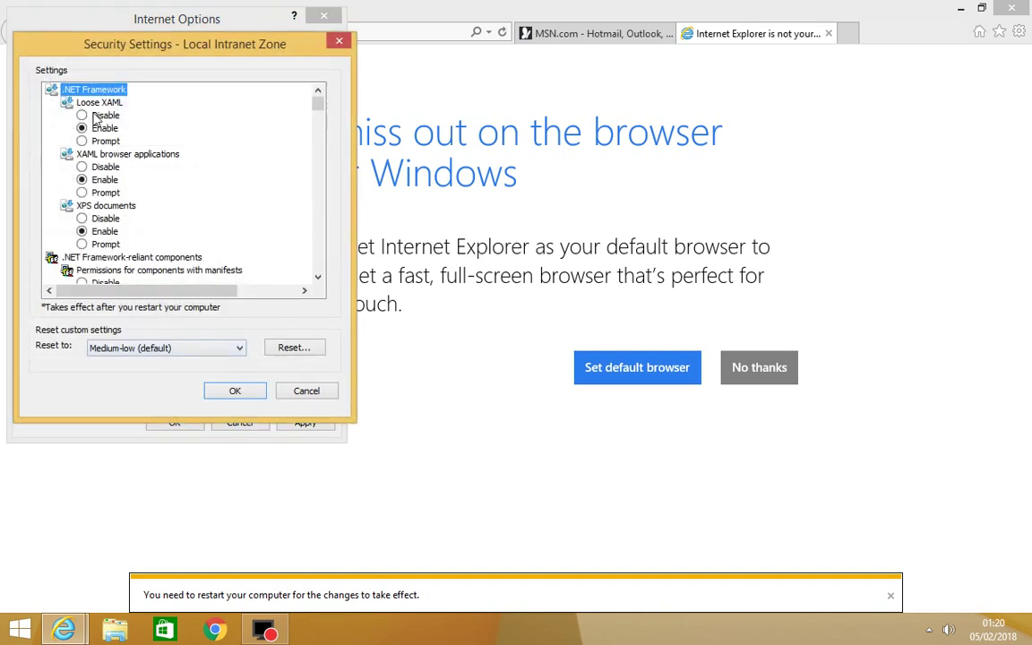
{"action": "left_click", "coordinate": [244, 392]}
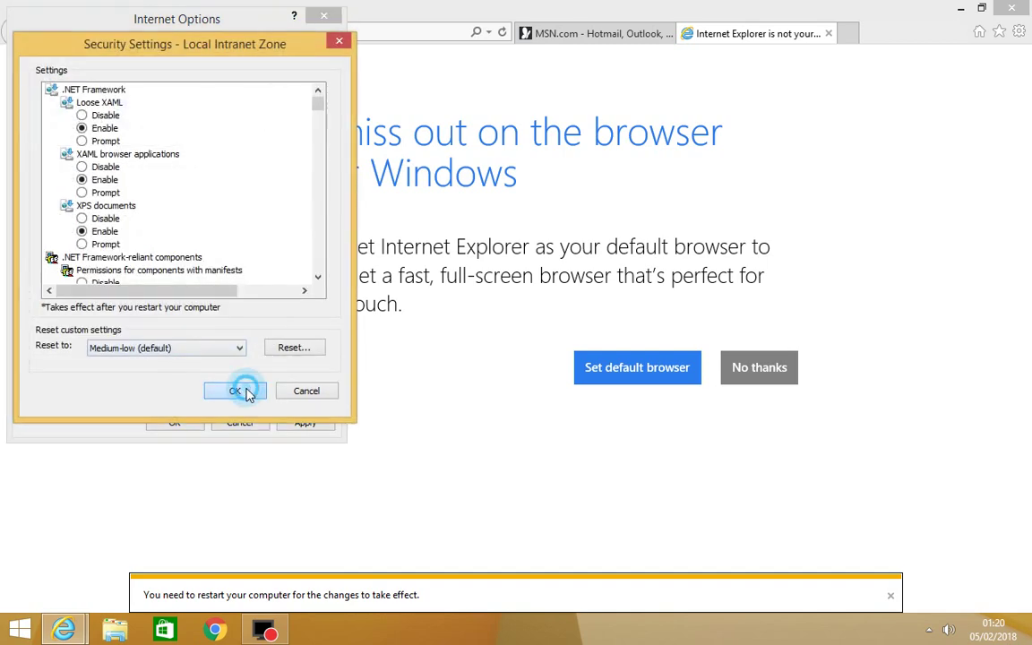
Turn off the https server verification requirement for all sites in the Trusted sites zone.
{"action": "left_click", "coordinate": [190, 130]}
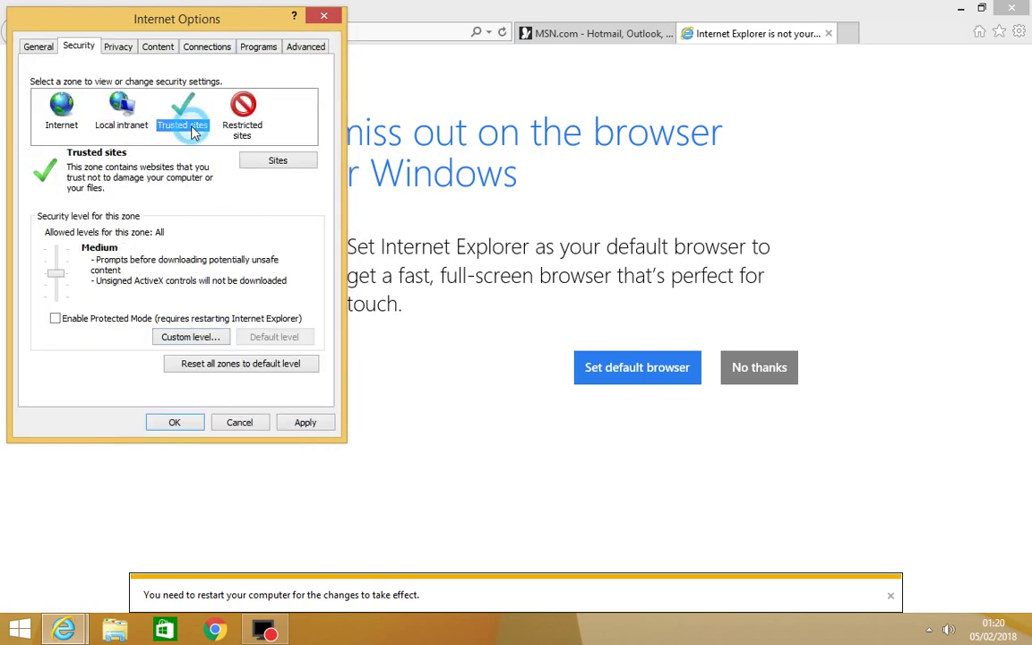
{"action": "left_click", "coordinate": [277, 162]}
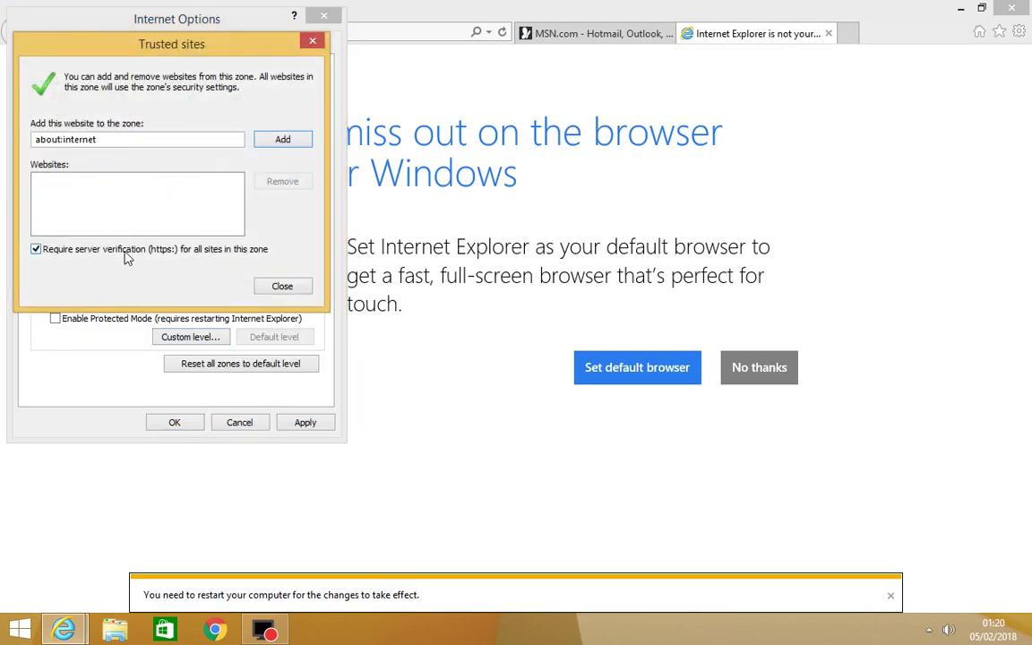
{"action": "left_click", "coordinate": [126, 250]}
{"action": "left_click", "coordinate": [286, 284]}
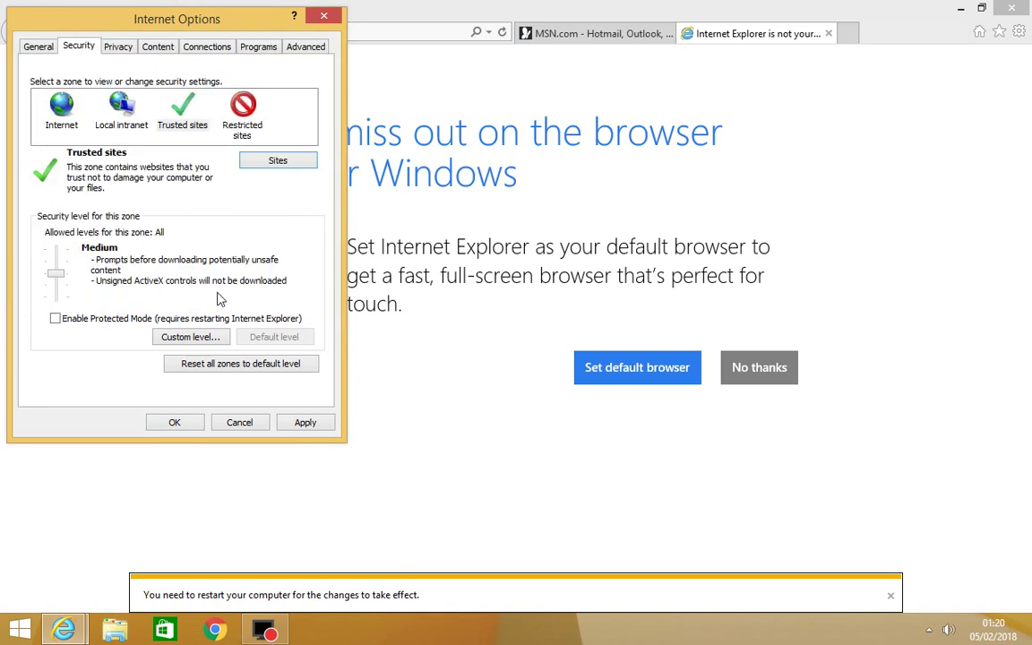
Set Allow Scriptlets to Enable in the Trusted sites zone's custom security settings.
{"action": "left_click", "coordinate": [191, 338]}
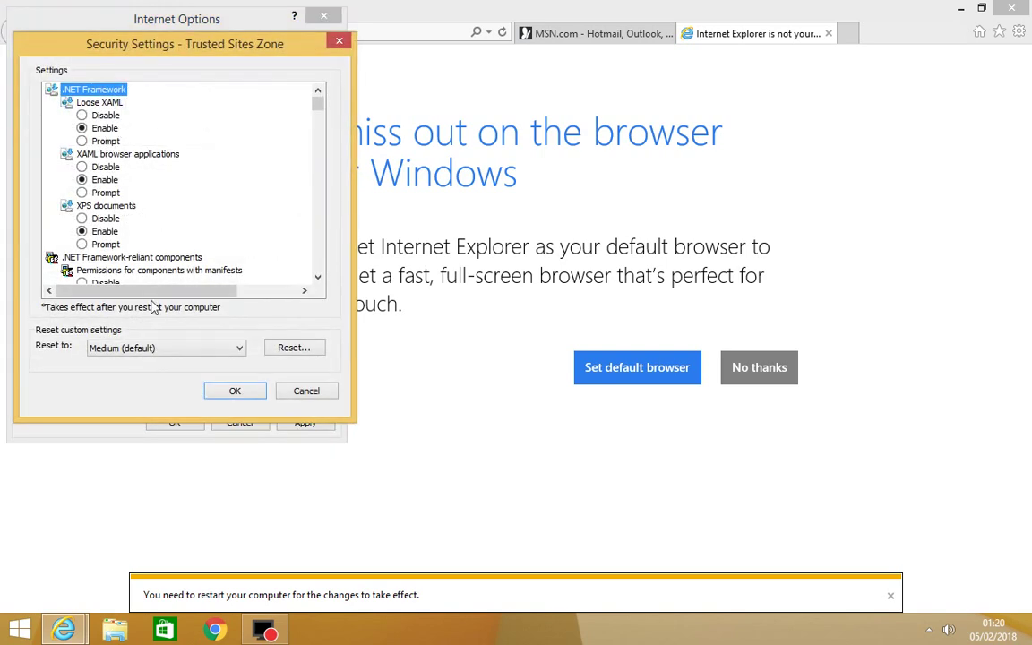
{"action": "left_click", "coordinate": [318, 277]}
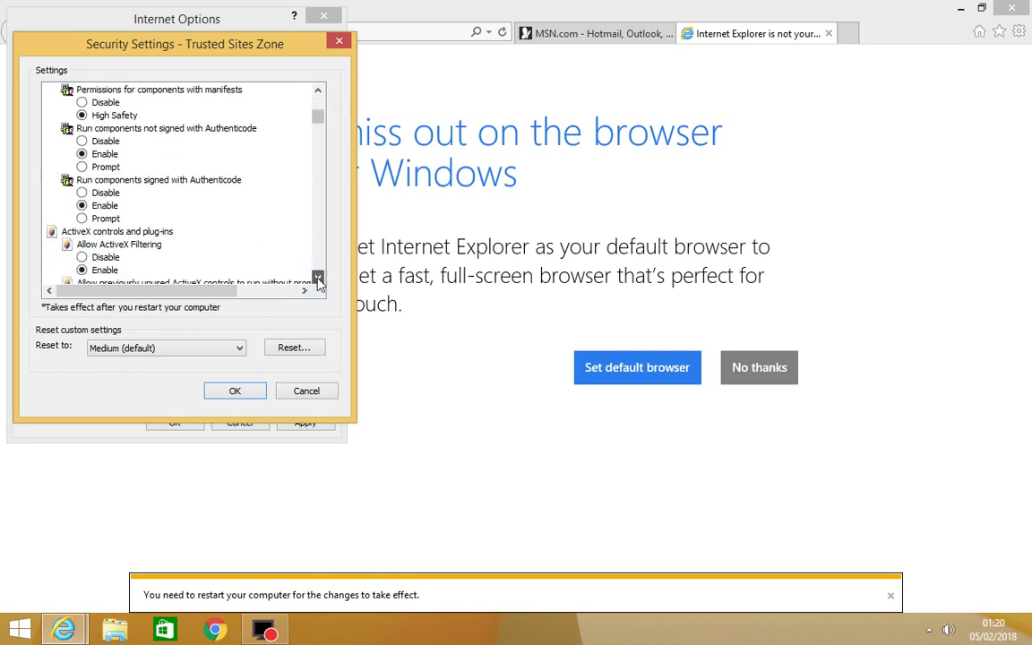
{"action": "left_click", "coordinate": [318, 278]}
{"action": "left_click", "coordinate": [318, 277]}
{"action": "left_click", "coordinate": [318, 278]}
{"action": "left_click", "coordinate": [318, 277]}
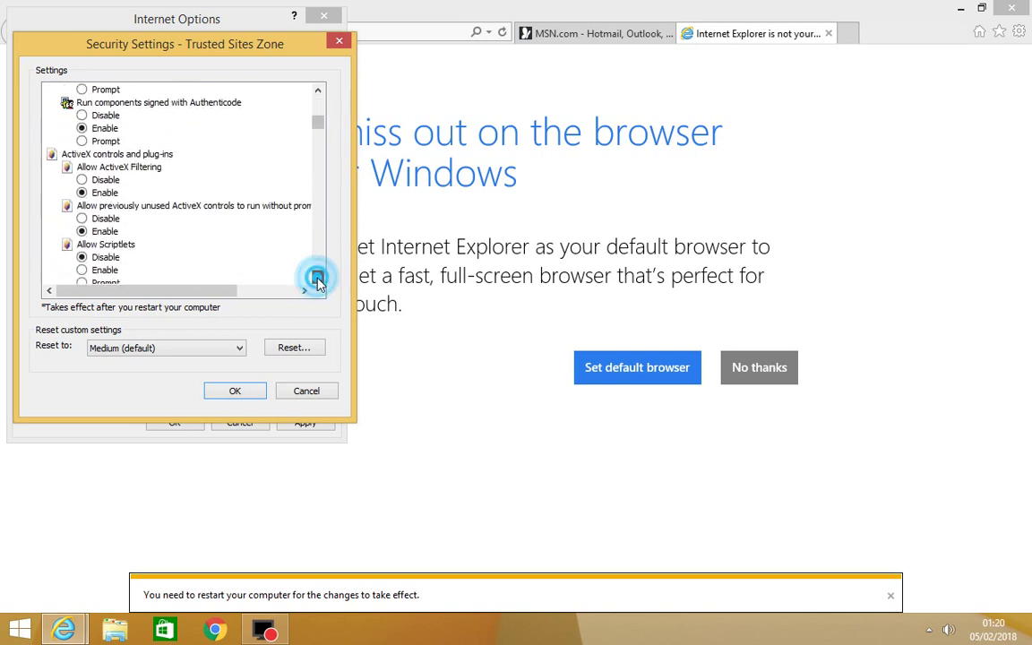
{"action": "left_click", "coordinate": [318, 278]}
{"action": "left_click", "coordinate": [318, 278]}
{"action": "left_click", "coordinate": [318, 277]}
{"action": "left_click", "coordinate": [318, 278]}
{"action": "left_click", "coordinate": [318, 278]}
{"action": "left_click", "coordinate": [318, 277]}
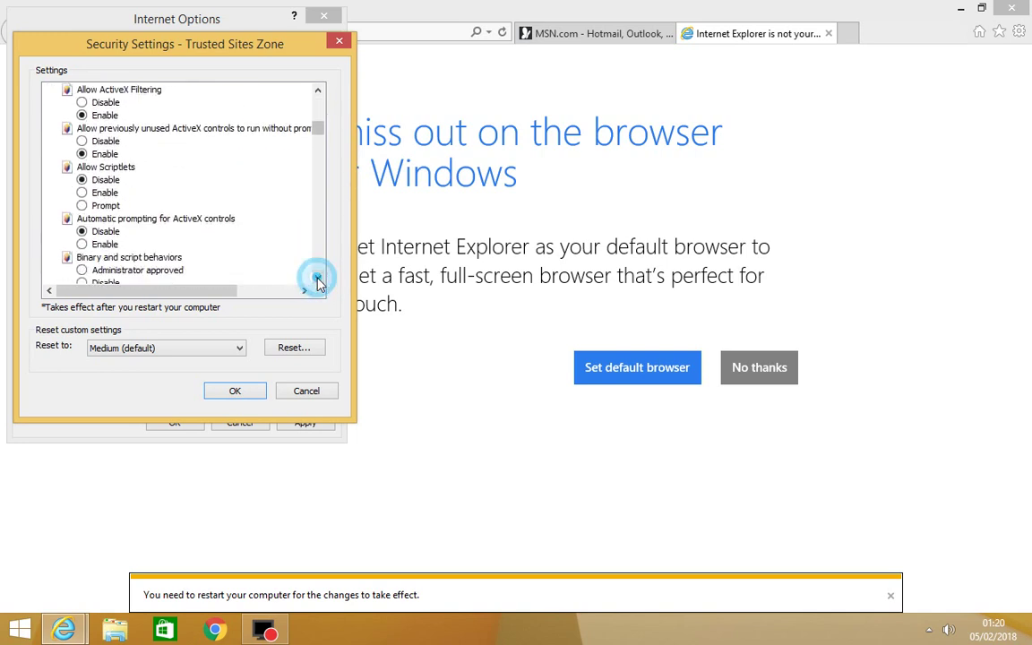
{"action": "left_click", "coordinate": [104, 193]}
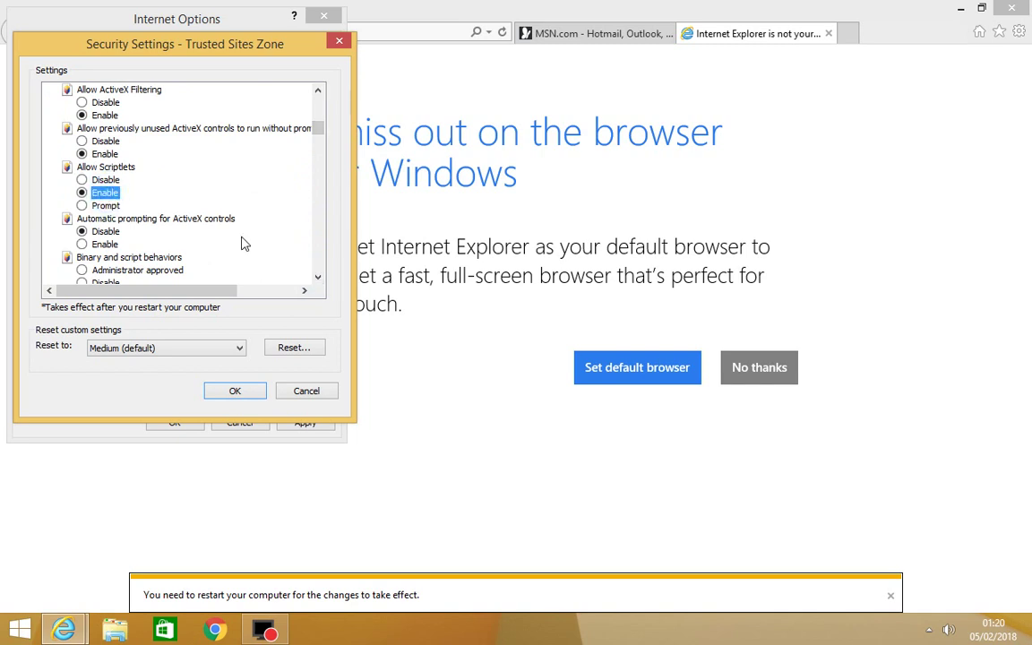
Set Download signed ActiveX controls to Enable for the Trusted sites zone and accept the changed zone settings.
{"action": "left_click", "coordinate": [318, 277]}
{"action": "left_click", "coordinate": [318, 278]}
{"action": "left_click", "coordinate": [318, 278]}
{"action": "left_click", "coordinate": [318, 278]}
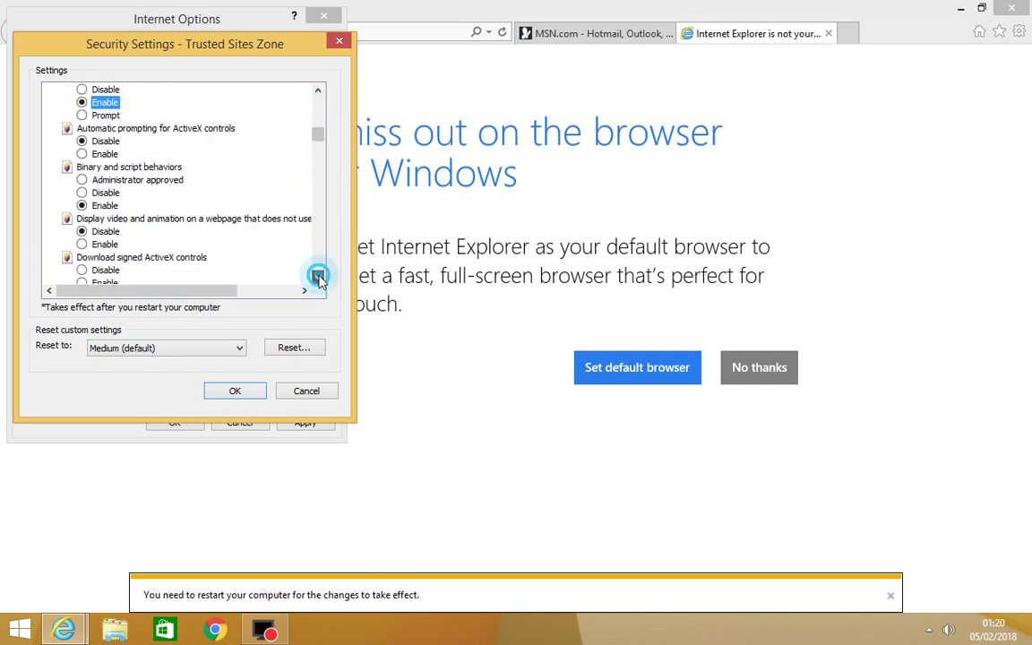
{"action": "left_click", "coordinate": [318, 278]}
{"action": "left_click", "coordinate": [318, 278]}
{"action": "left_click", "coordinate": [318, 278]}
{"action": "left_click", "coordinate": [318, 278]}
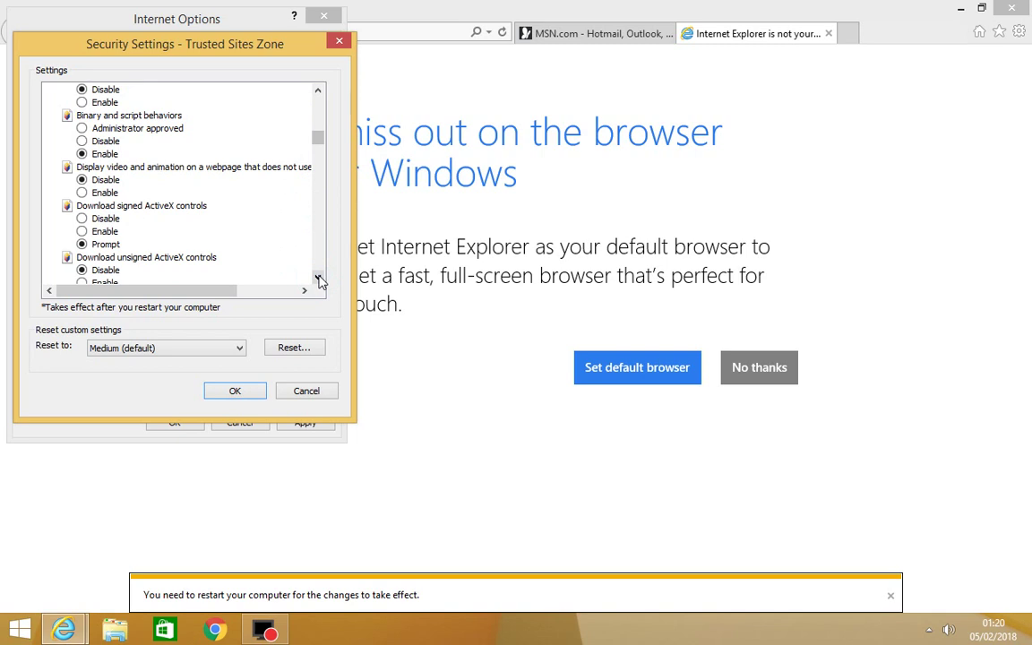
{"action": "left_click", "coordinate": [318, 278]}
{"action": "left_click", "coordinate": [318, 278]}
{"action": "left_click", "coordinate": [318, 278]}
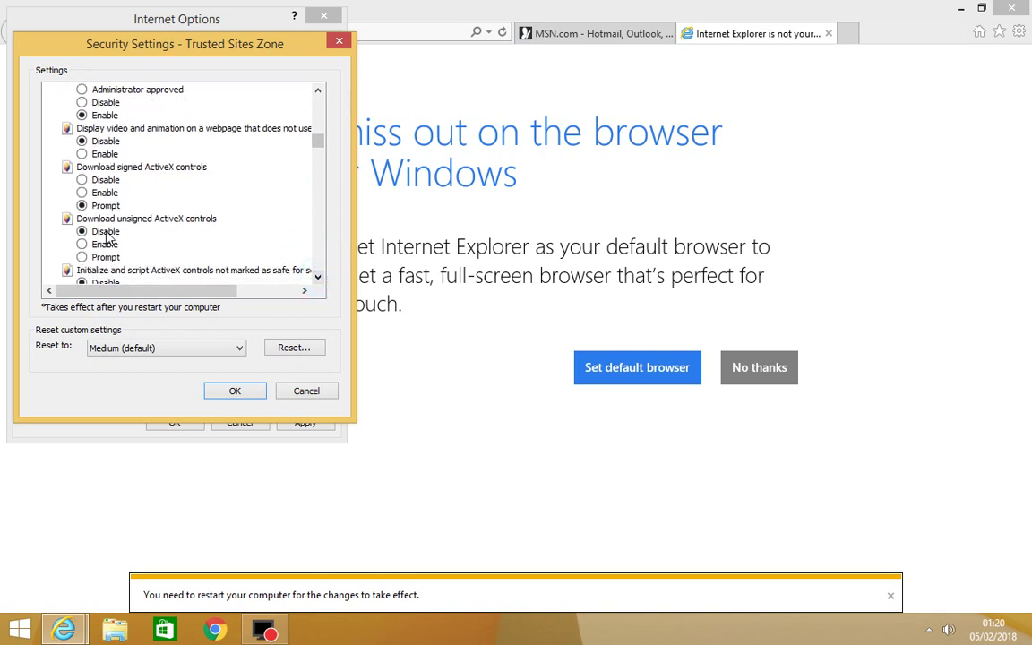
{"action": "left_click", "coordinate": [100, 193]}
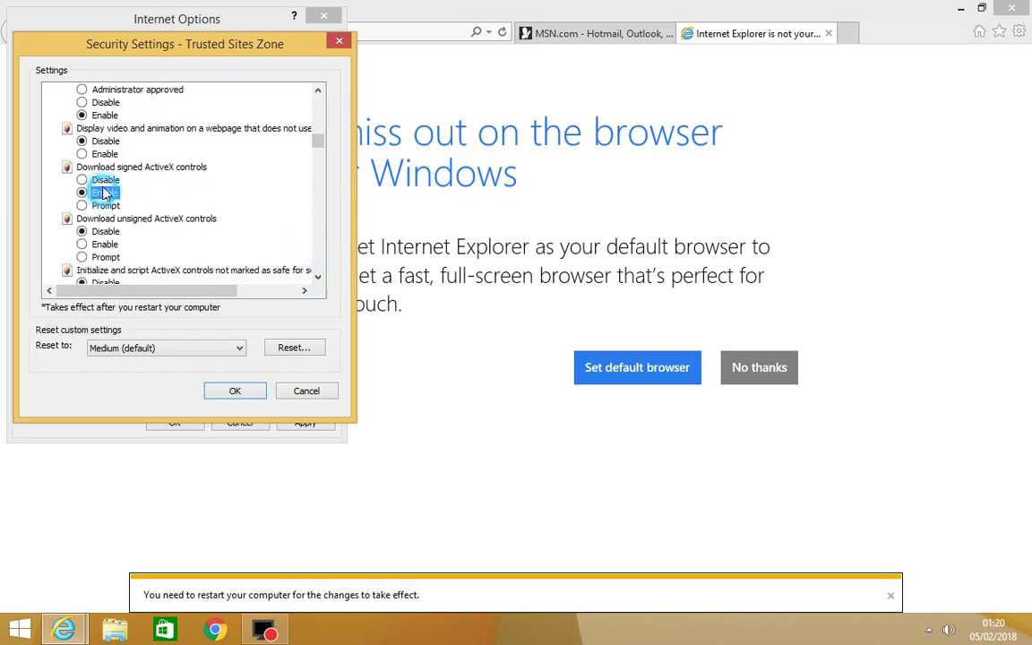
{"action": "left_click", "coordinate": [238, 390]}
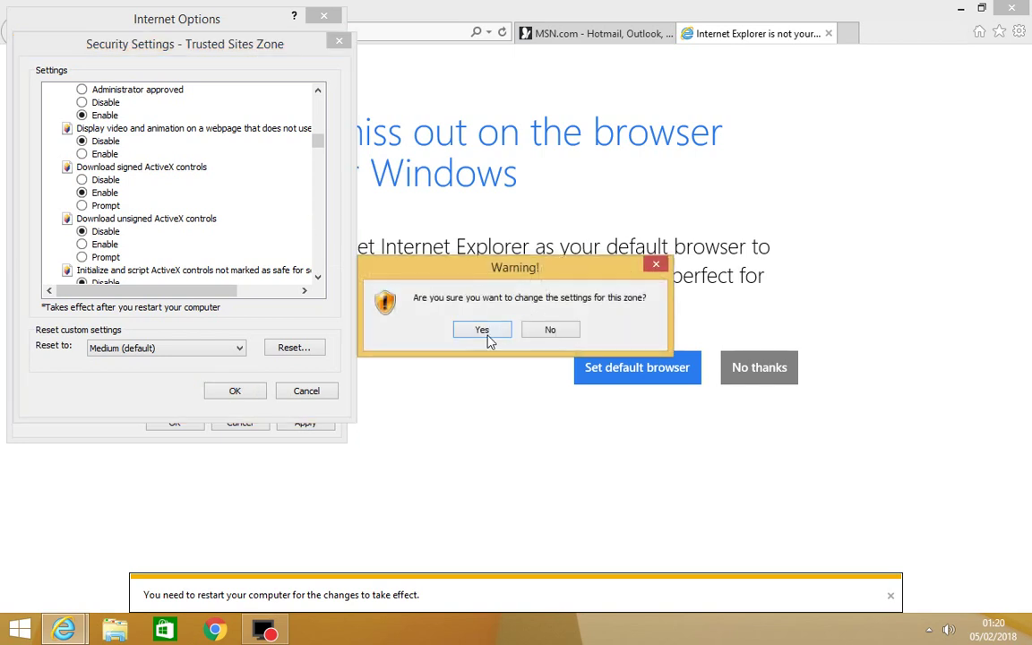
{"action": "left_click", "coordinate": [482, 330]}
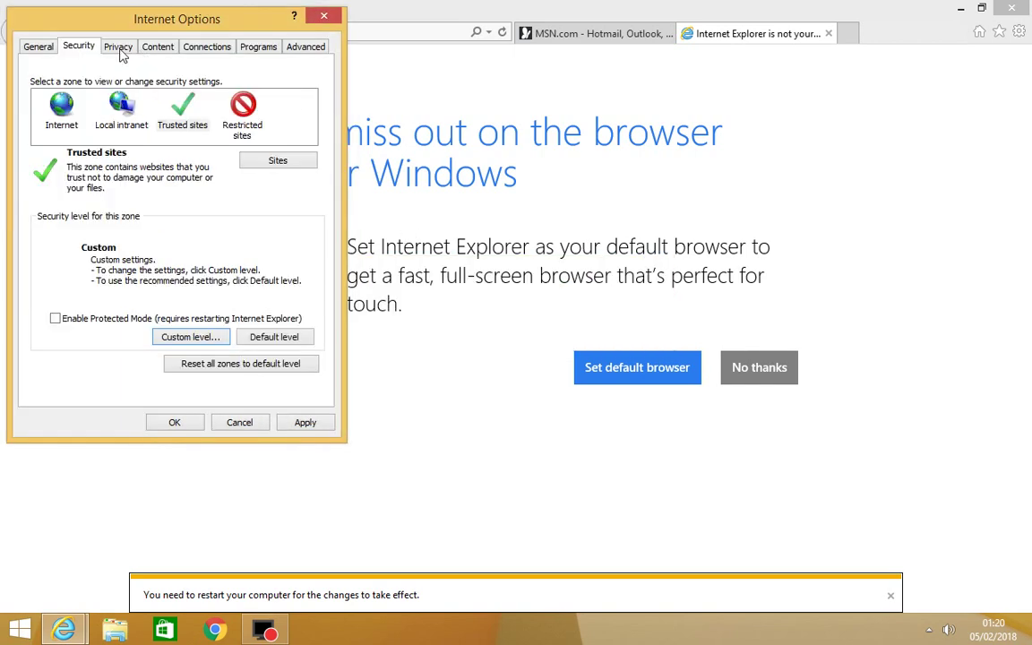
Review the privacy settings, the language preferences with their prefix and suffix options, and the home page address.
{"action": "left_click", "coordinate": [119, 49]}
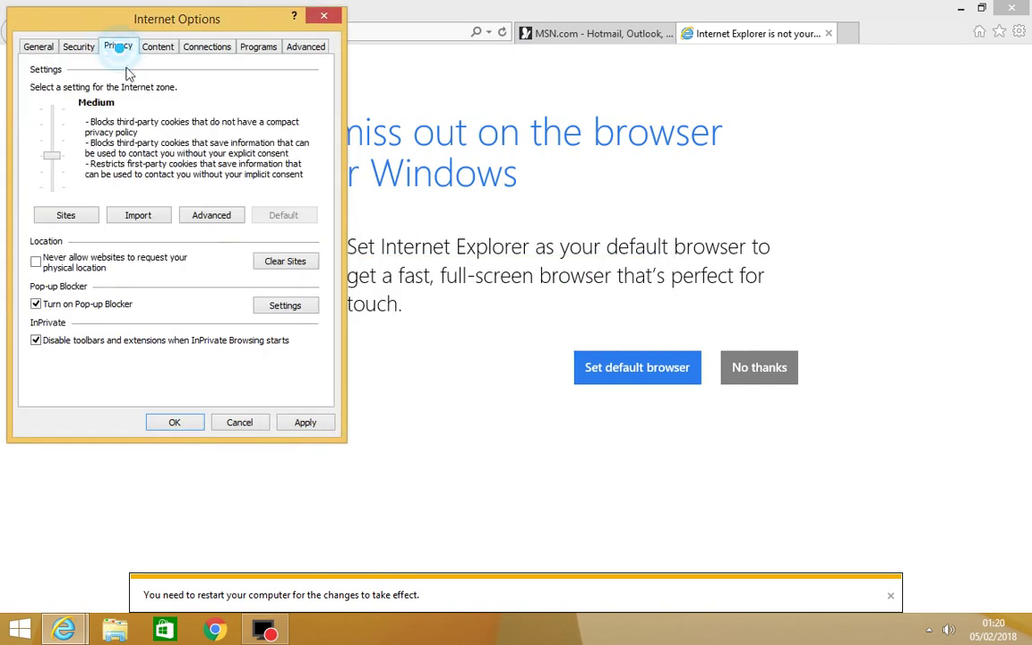
{"action": "left_click", "coordinate": [39, 48]}
{"action": "left_click", "coordinate": [141, 375]}
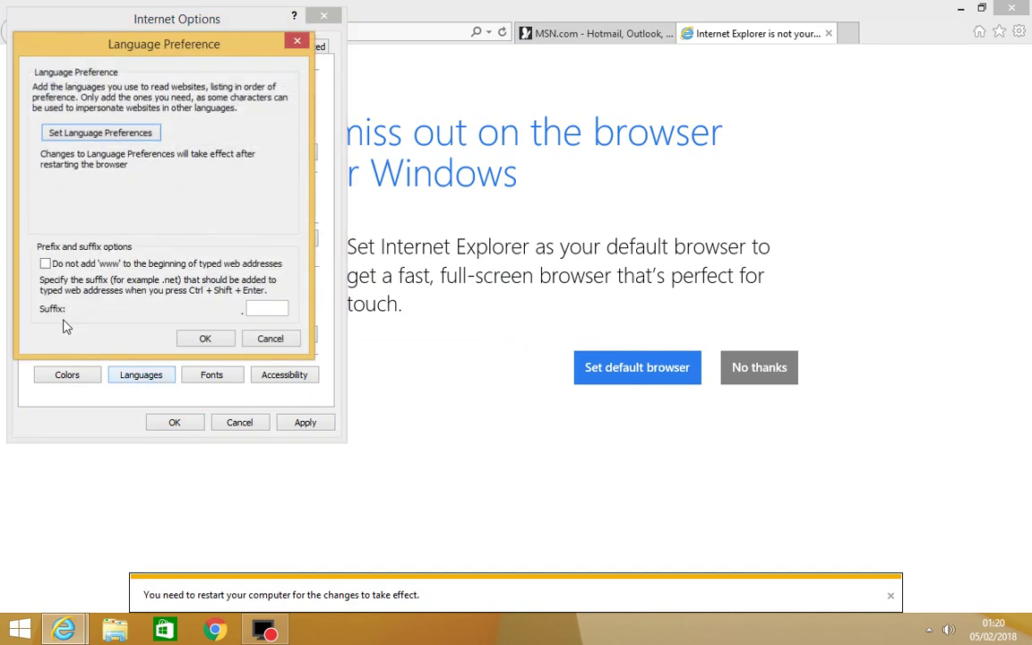
{"action": "left_click", "coordinate": [269, 340]}
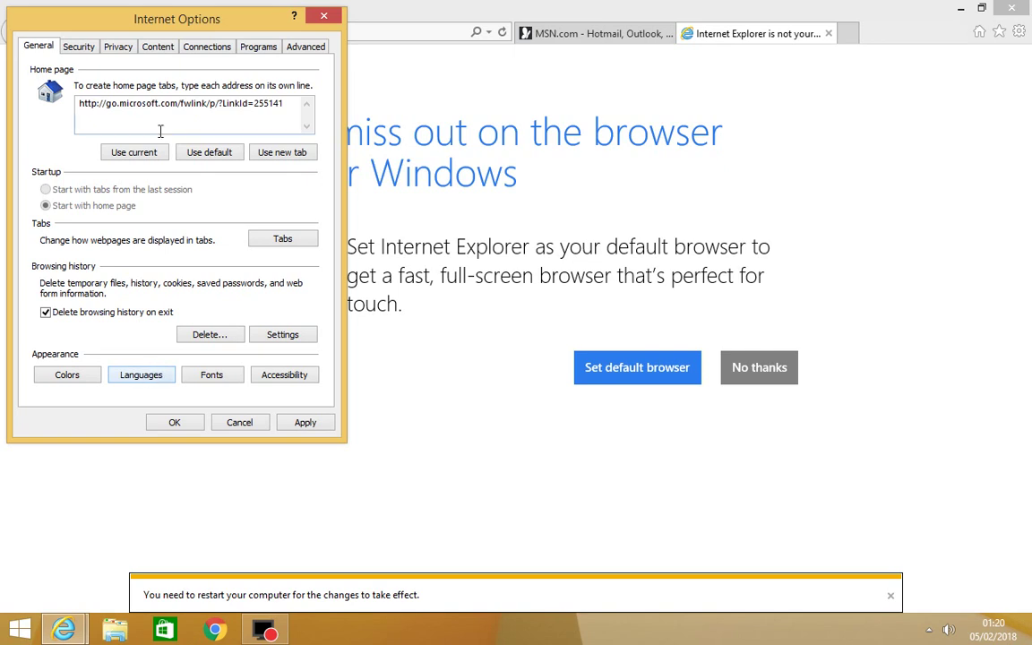
{"action": "left_click", "coordinate": [79, 50]}
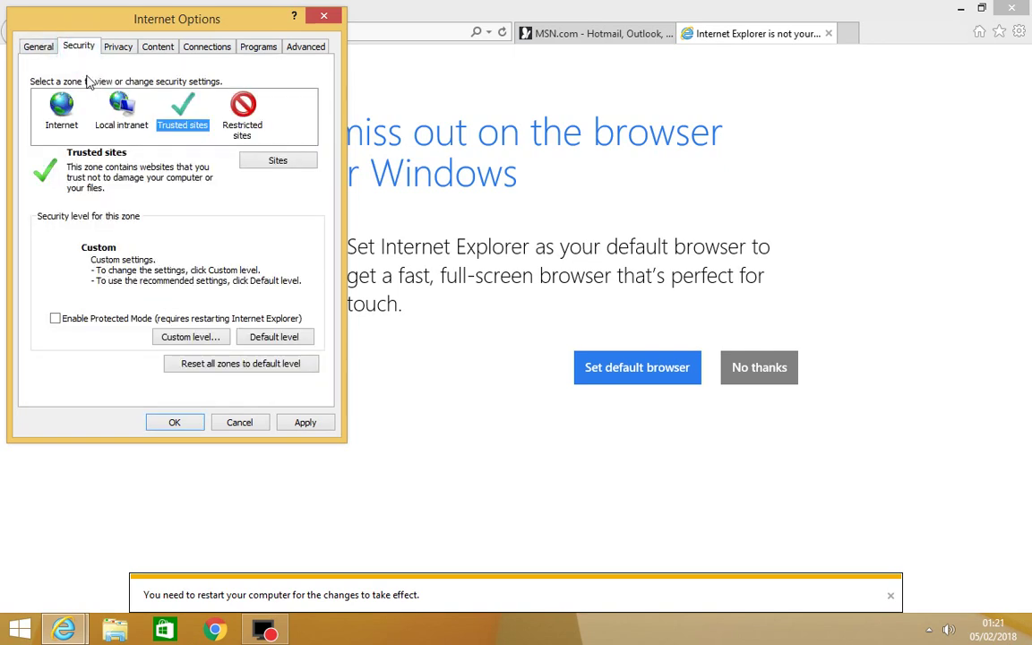
{"action": "left_click", "coordinate": [40, 50]}
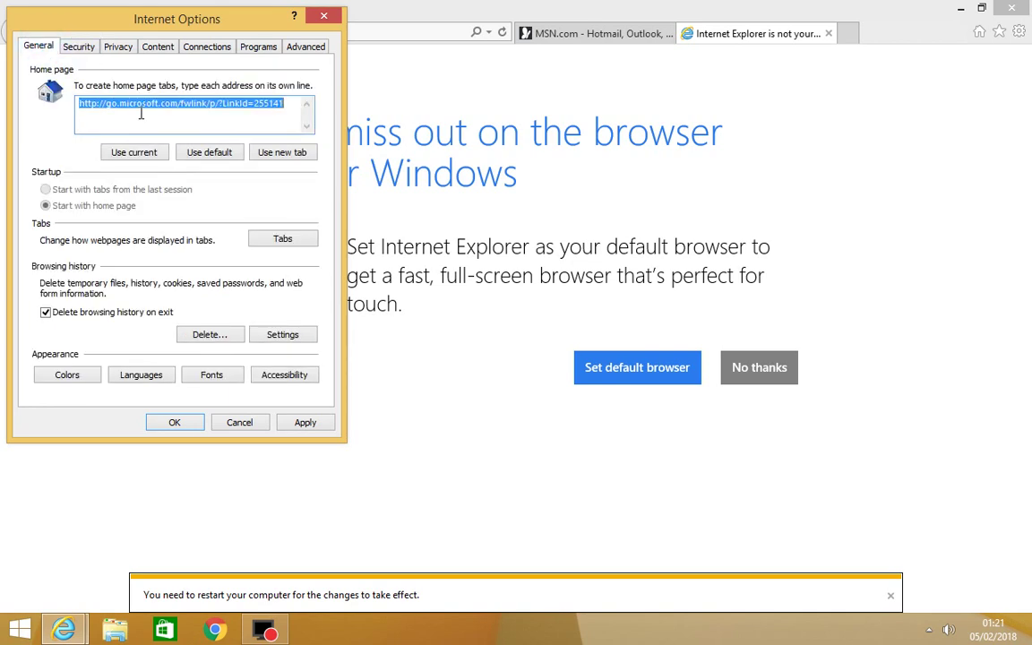
{"action": "left_click", "coordinate": [113, 45]}
Turn off AutoComplete for user names and passwords on forms and accept the AutoComplete settings.
{"action": "left_click", "coordinate": [157, 48]}
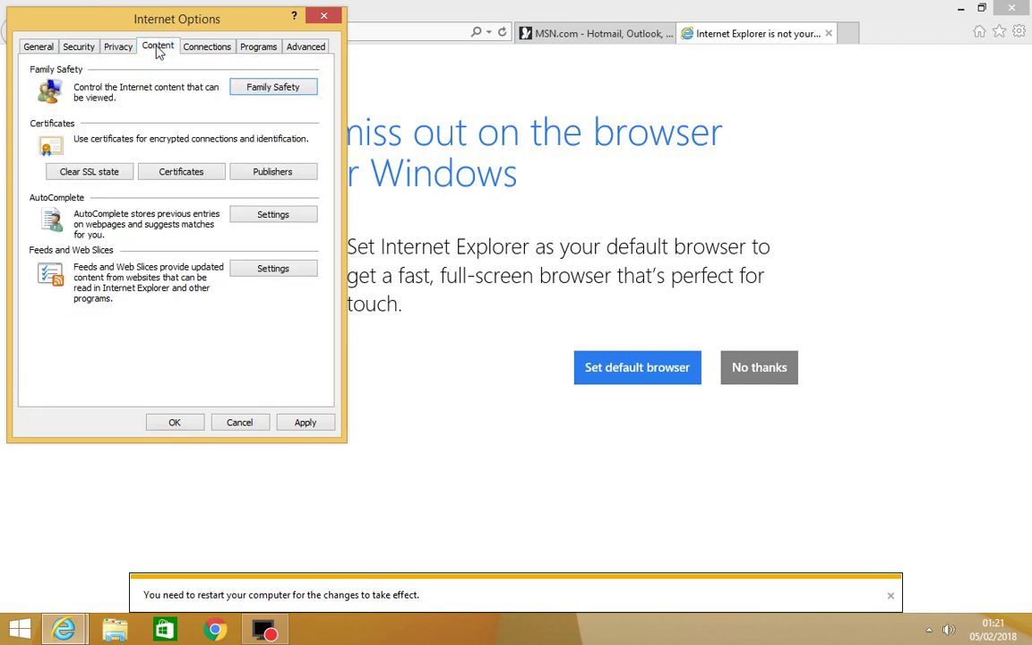
{"action": "left_click", "coordinate": [274, 217]}
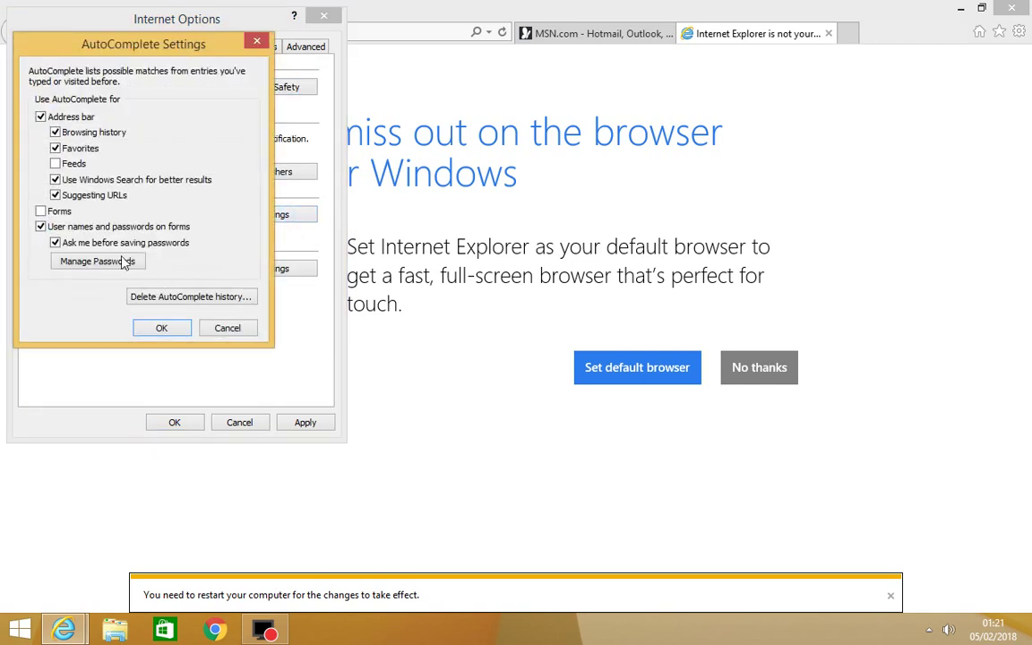
{"action": "left_click", "coordinate": [124, 229]}
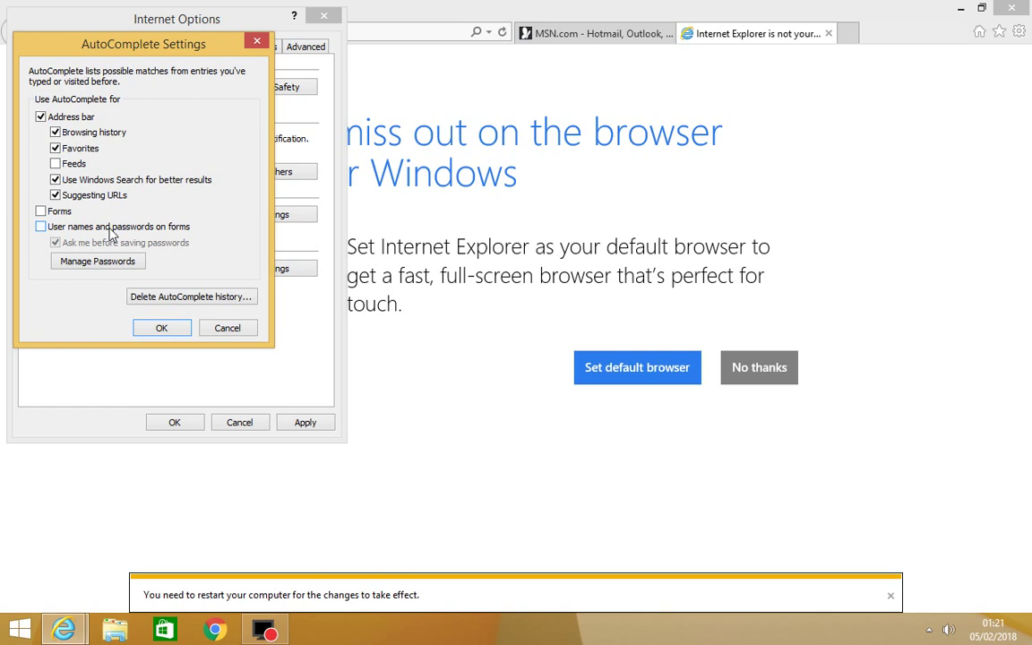
{"action": "left_click", "coordinate": [110, 230]}
{"action": "left_click", "coordinate": [110, 231]}
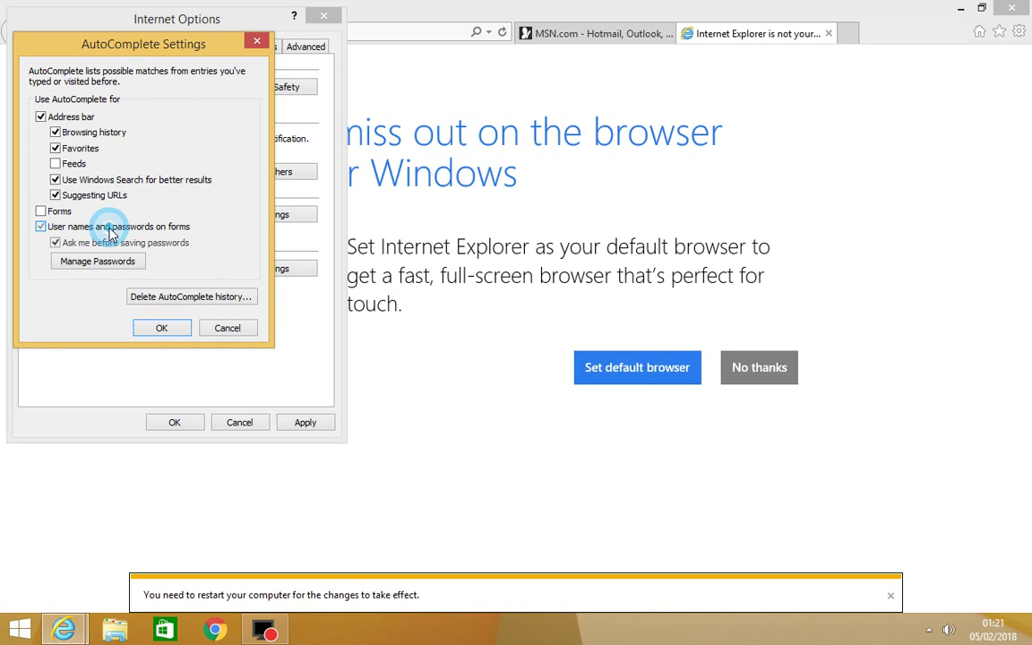
{"action": "left_click", "coordinate": [163, 329]}
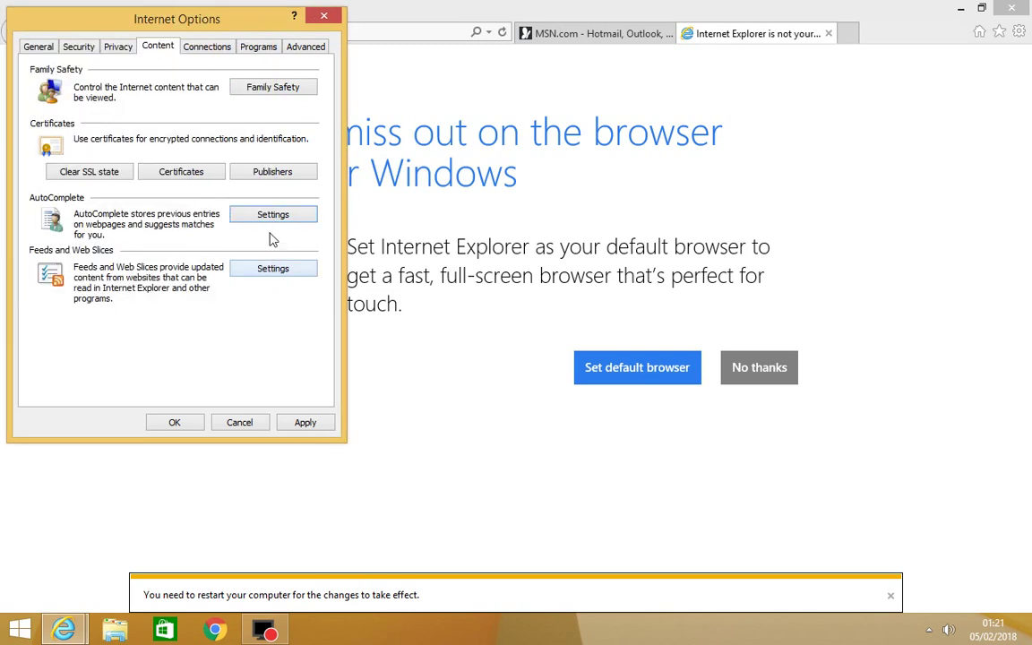
Turn AutoComplete for user names and passwords on forms back on and accept the AutoComplete settings.
{"action": "left_click", "coordinate": [249, 214]}
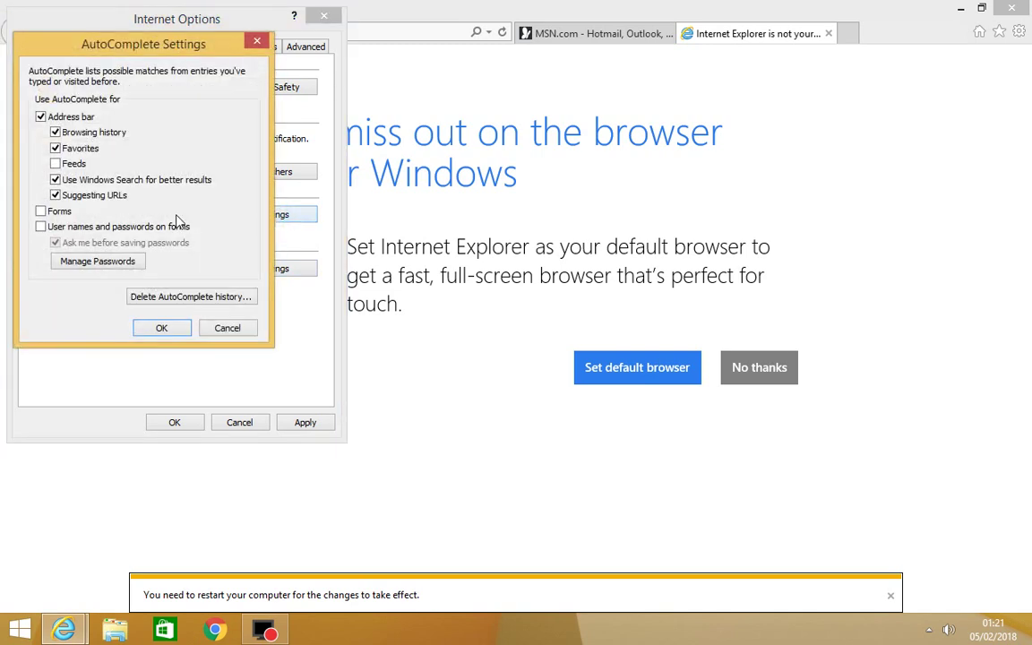
{"action": "left_click", "coordinate": [86, 226]}
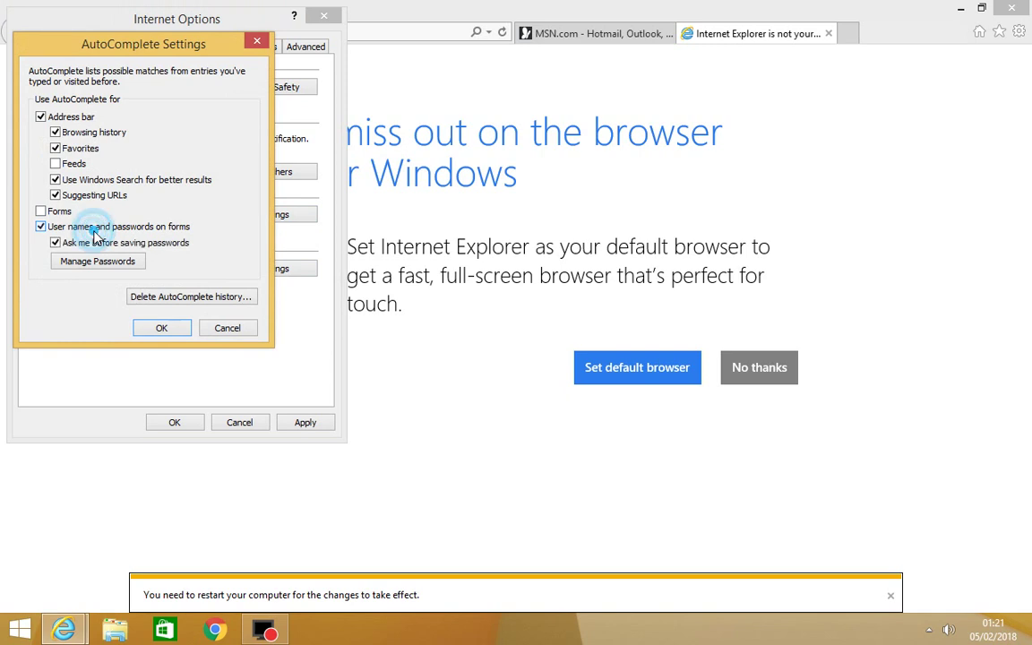
{"action": "left_click", "coordinate": [162, 329]}
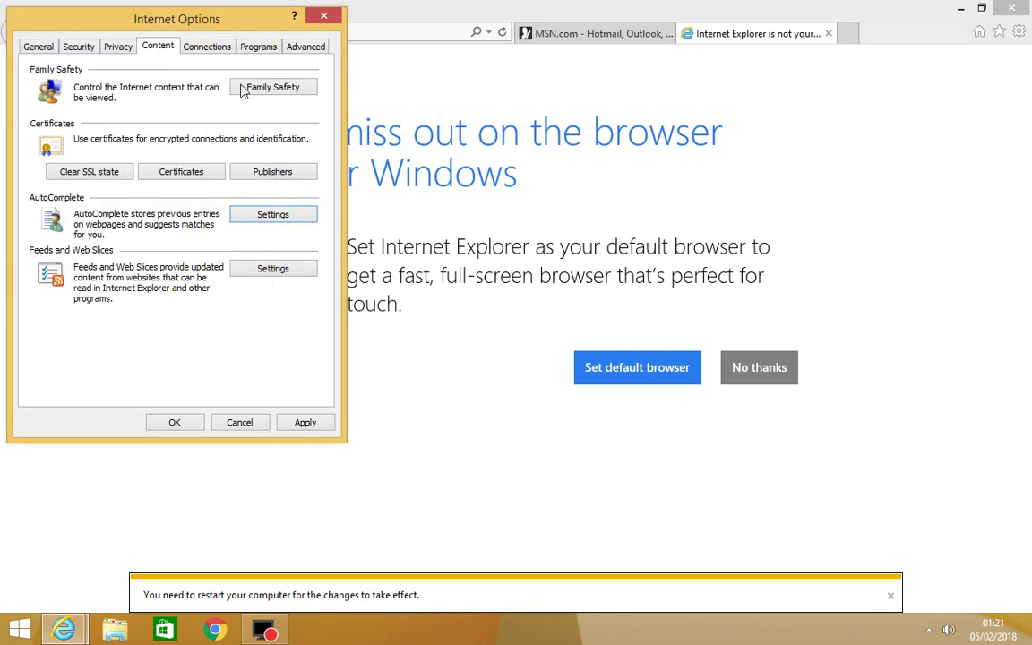
Clear the SSL state in the certificate settings and dismiss the notice.
{"action": "left_click", "coordinate": [207, 48]}
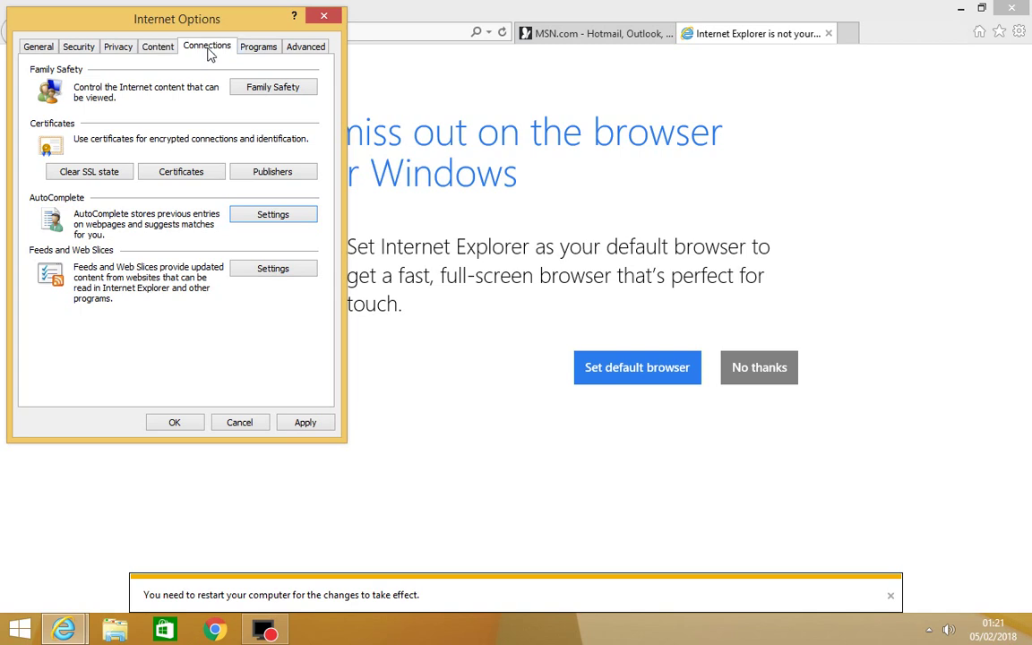
{"action": "left_click", "coordinate": [159, 46]}
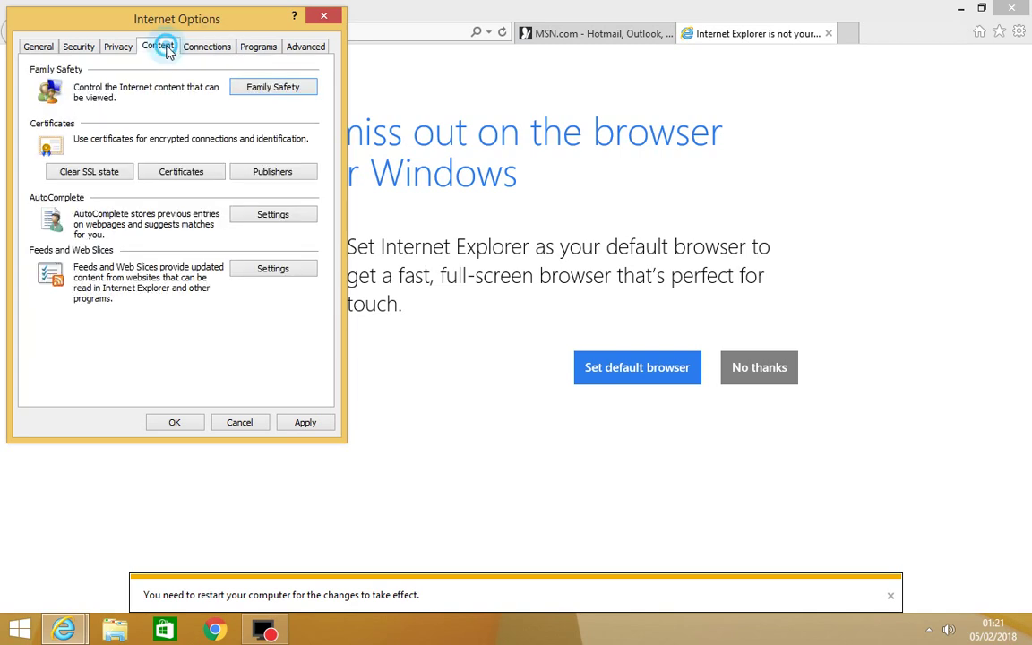
{"action": "left_click", "coordinate": [77, 170]}
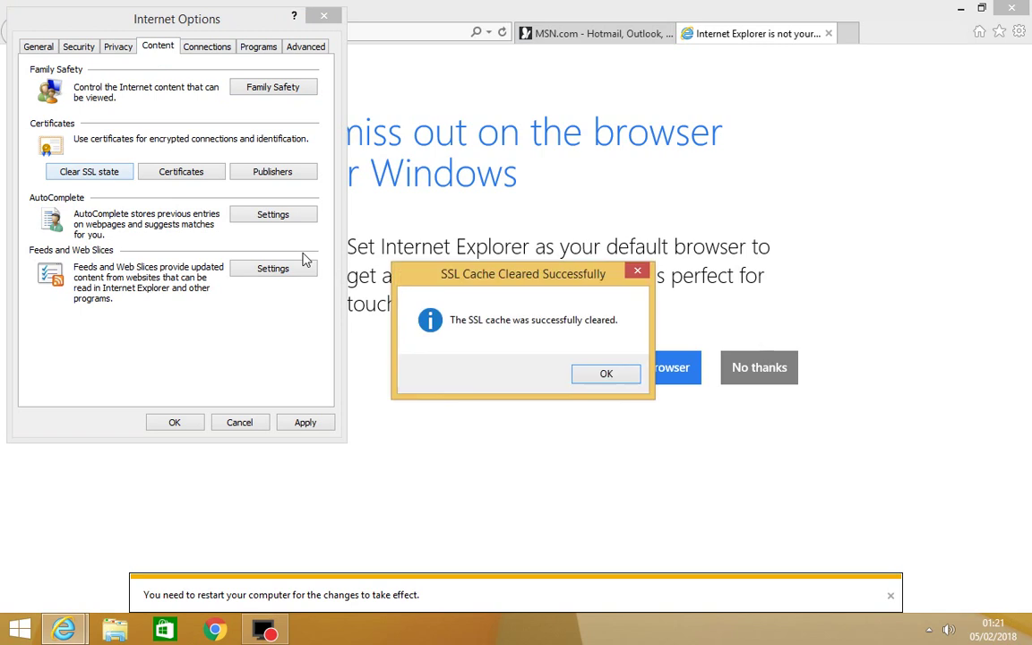
{"action": "left_click", "coordinate": [605, 374]}
Apply and accept the Internet Options changes, and close Internet Explorer with all its tabs.
{"action": "left_click", "coordinate": [207, 48]}
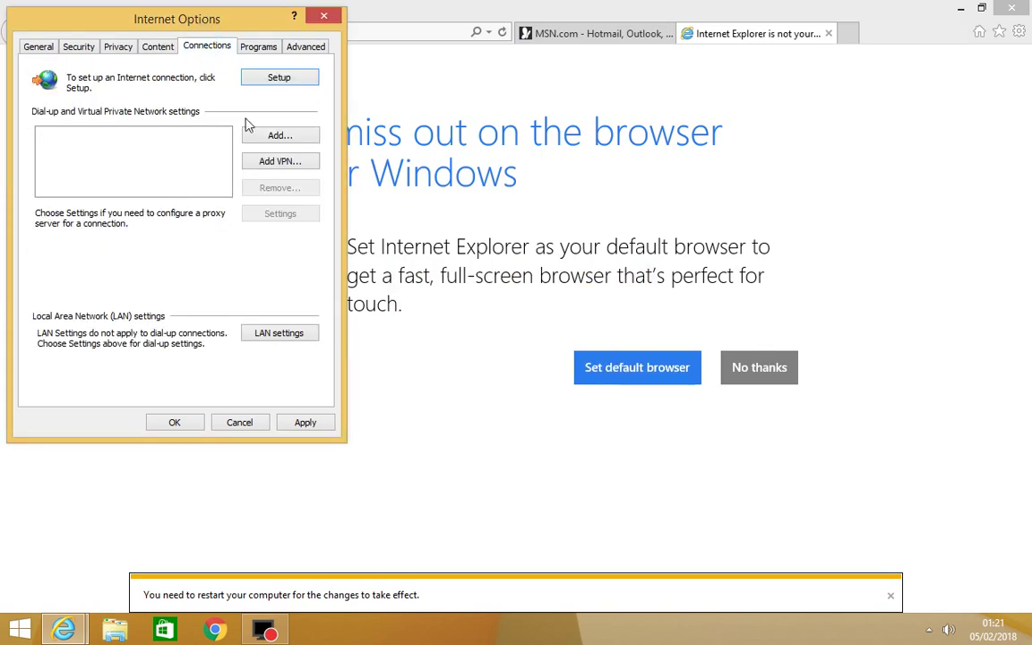
{"action": "left_click", "coordinate": [264, 50]}
{"action": "left_click", "coordinate": [303, 48]}
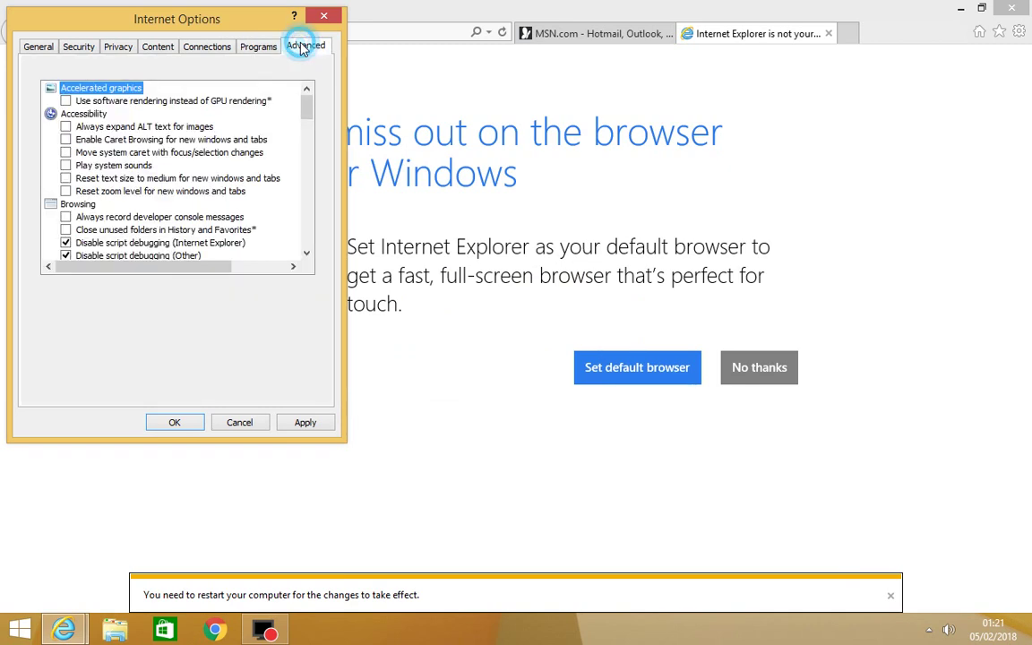
{"action": "left_click", "coordinate": [289, 423]}
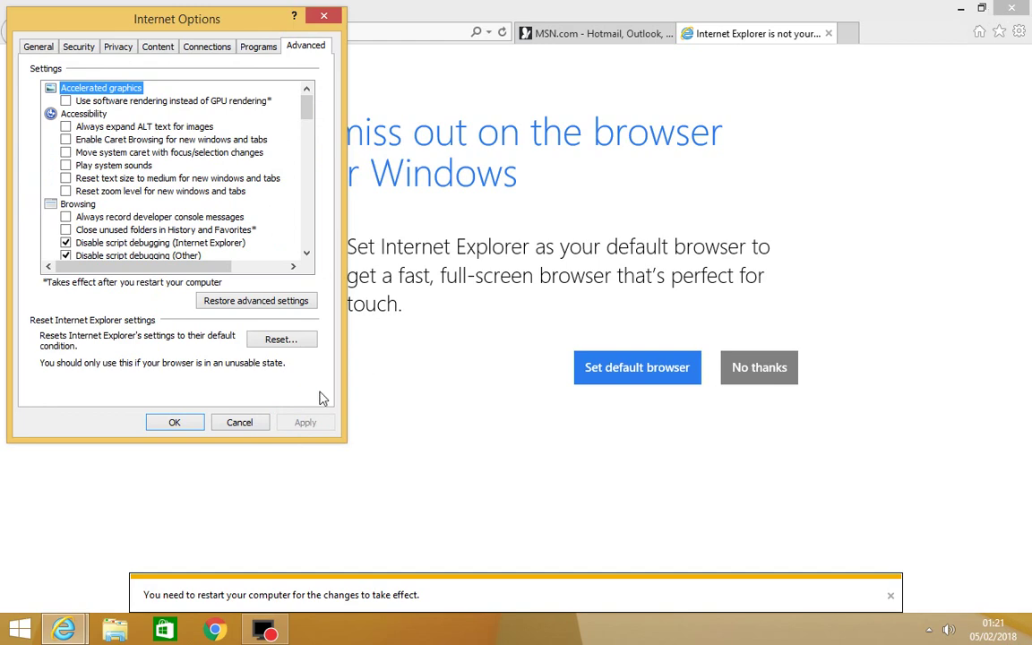
{"action": "left_click", "coordinate": [177, 424]}
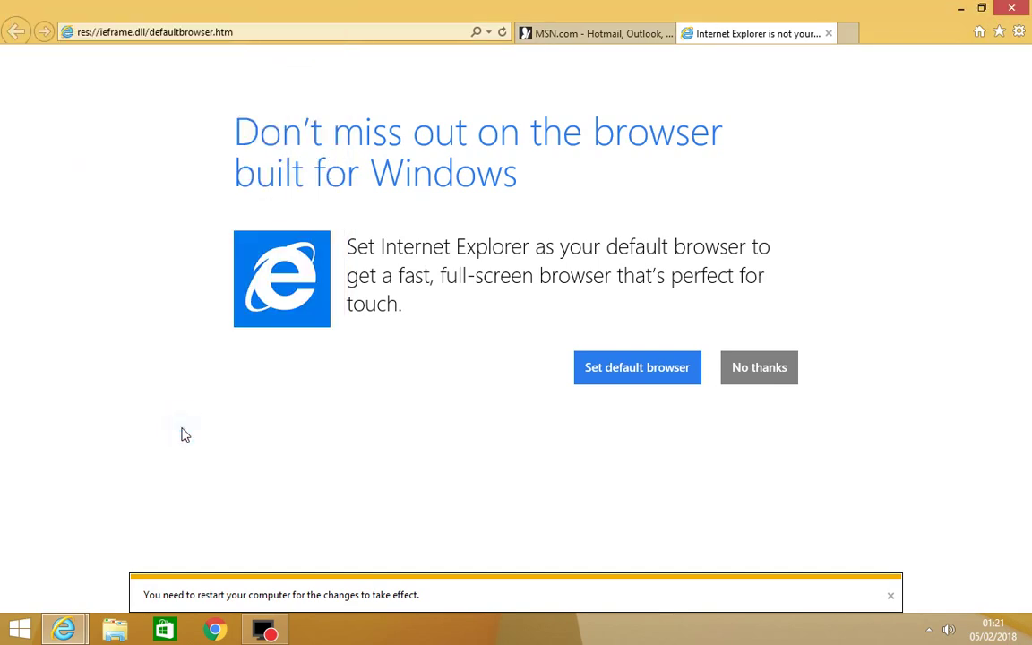
{"action": "left_click", "coordinate": [1016, 8]}
{"action": "left_click", "coordinate": [504, 320]}
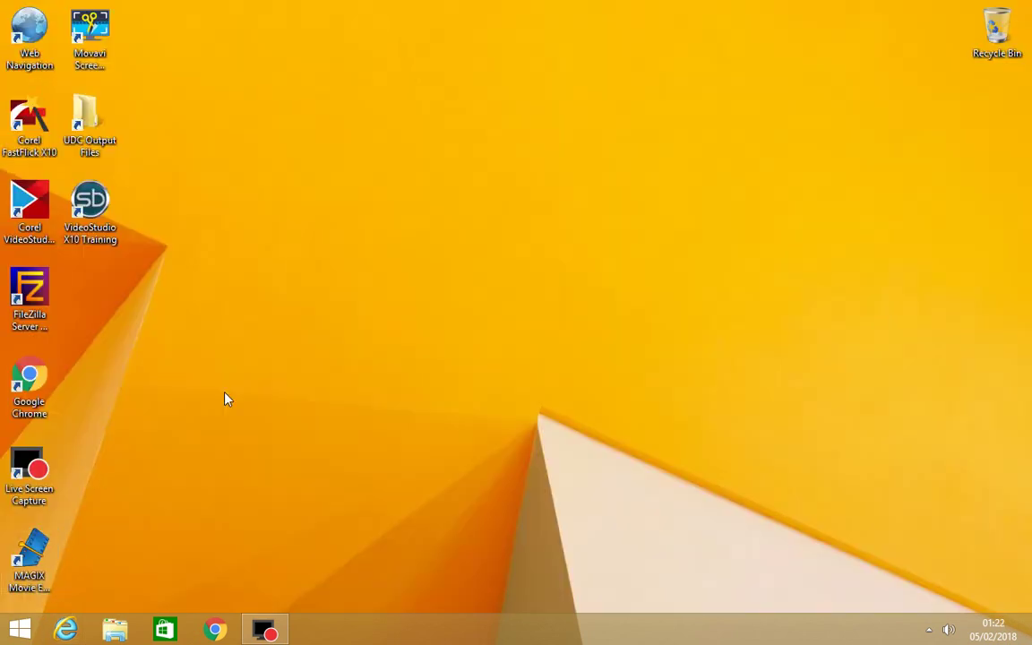
{"action": "key", "text": "super+r"}
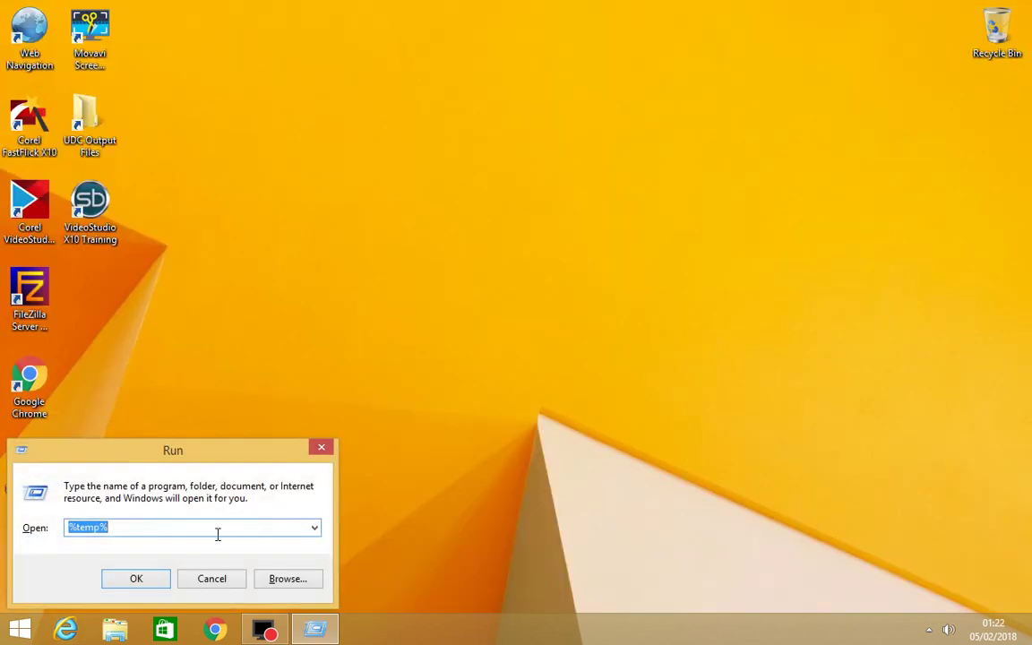
{"action": "left_click", "coordinate": [321, 448]}
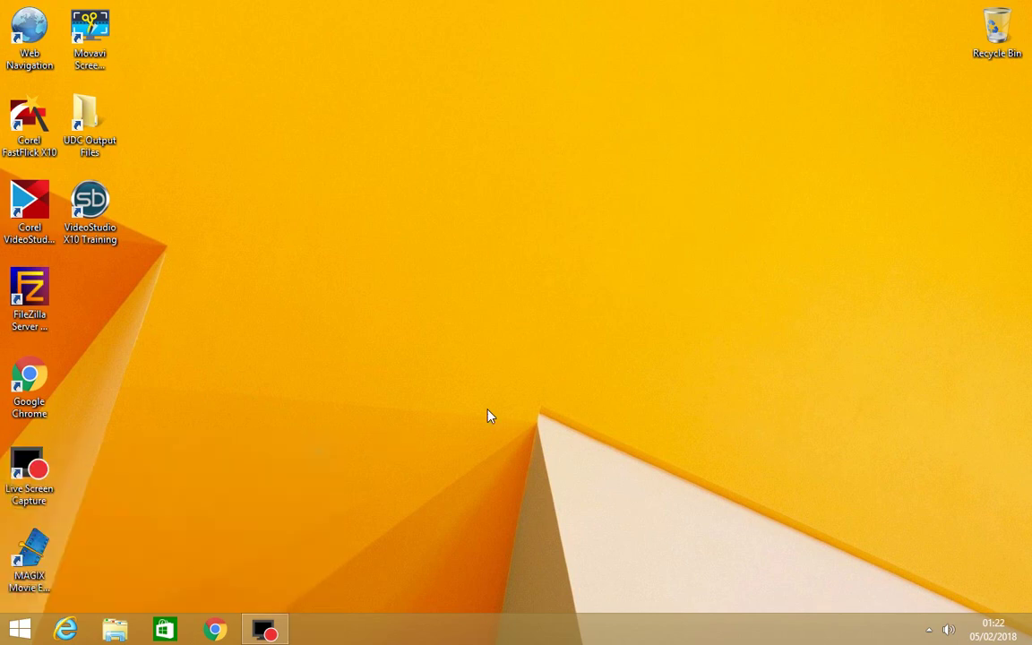
Open the taskbar properties and examine the Taskbar, Navigation, Jump Lists and Toolbars settings.
{"action": "right_click", "coordinate": [438, 635]}
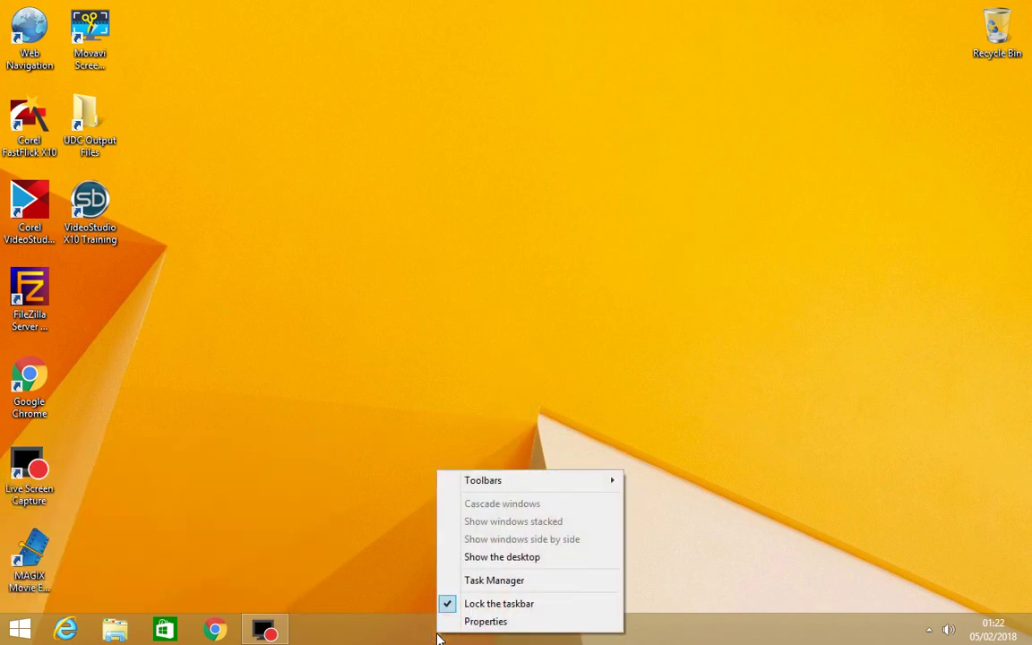
{"action": "left_click", "coordinate": [485, 621]}
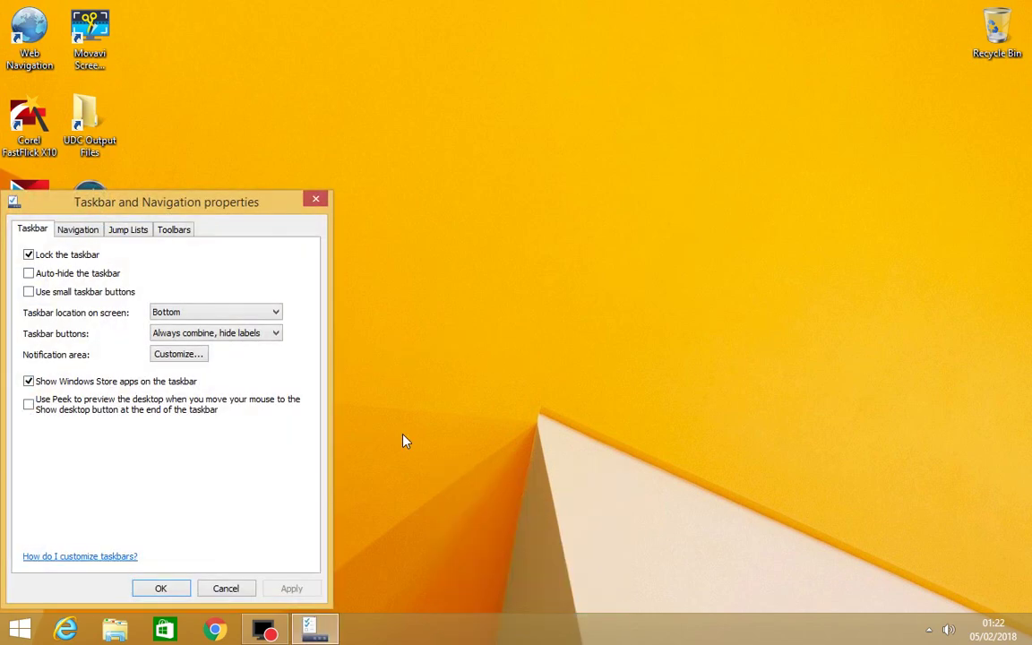
{"action": "left_click", "coordinate": [80, 231]}
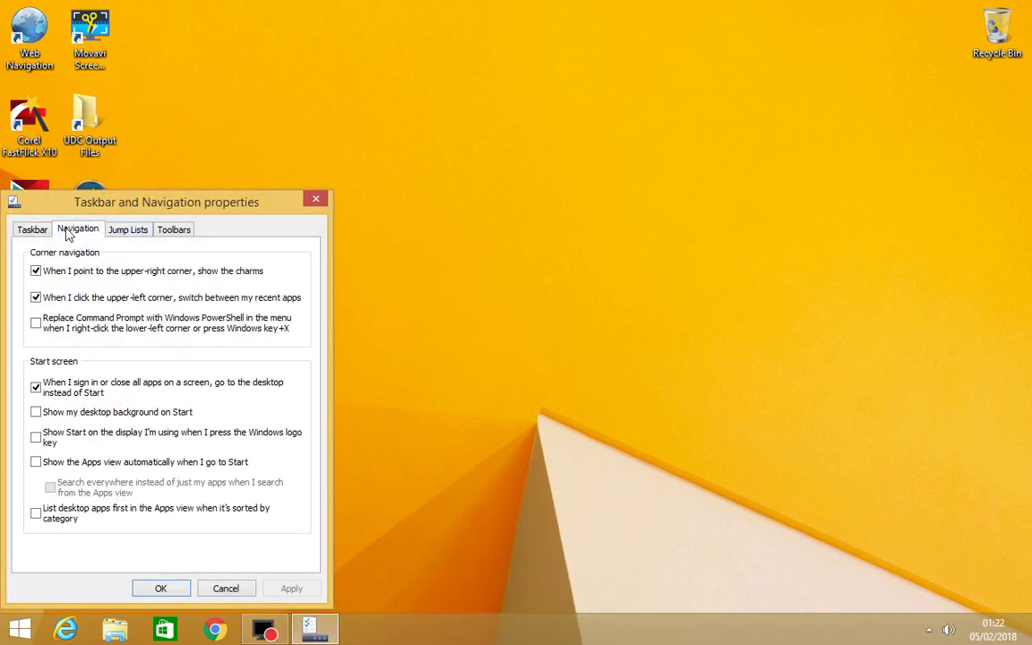
{"action": "left_click", "coordinate": [27, 233]}
{"action": "left_click", "coordinate": [78, 233]}
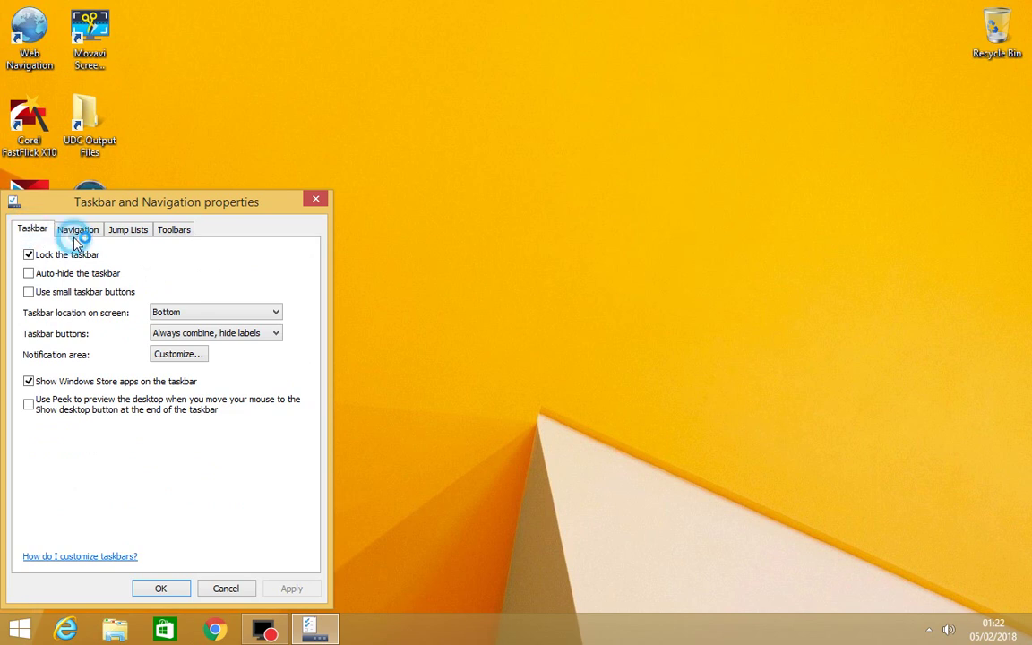
{"action": "left_click", "coordinate": [135, 233]}
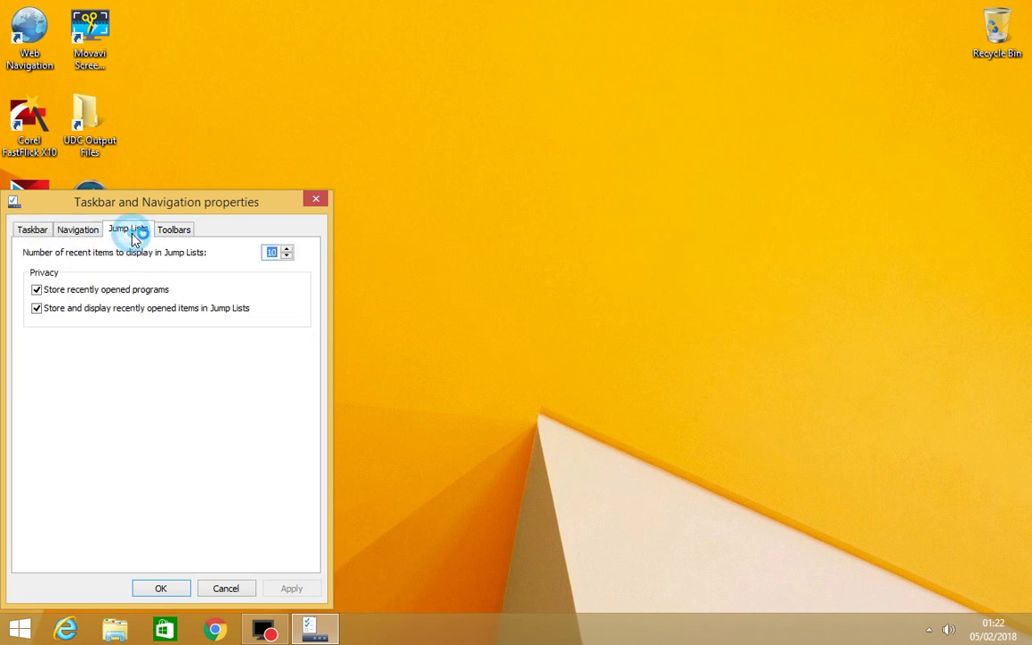
{"action": "left_click", "coordinate": [178, 228]}
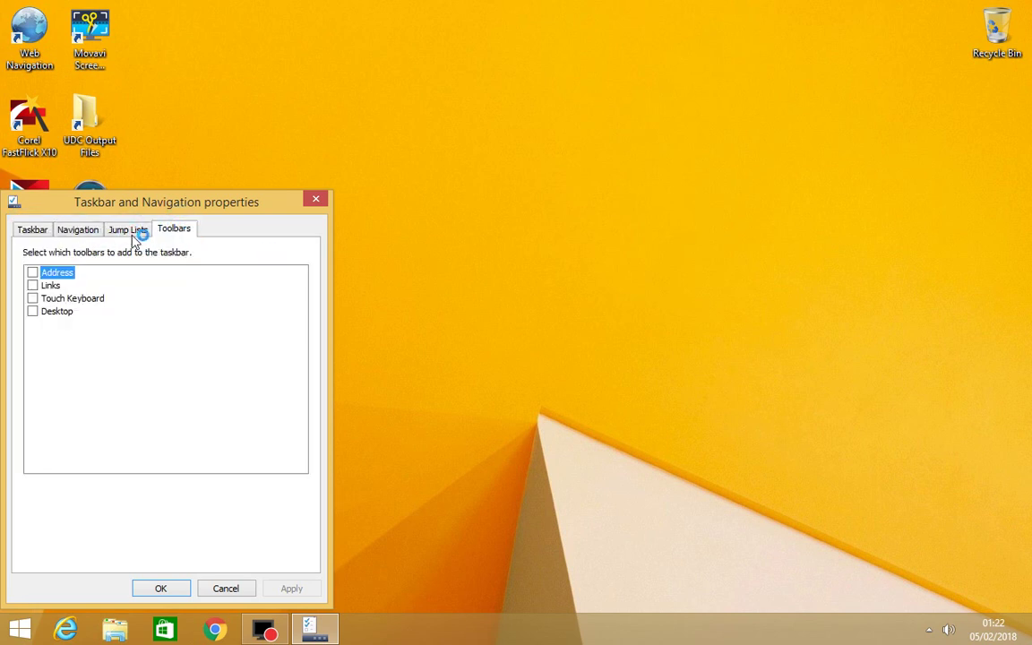
{"action": "left_click", "coordinate": [139, 231]}
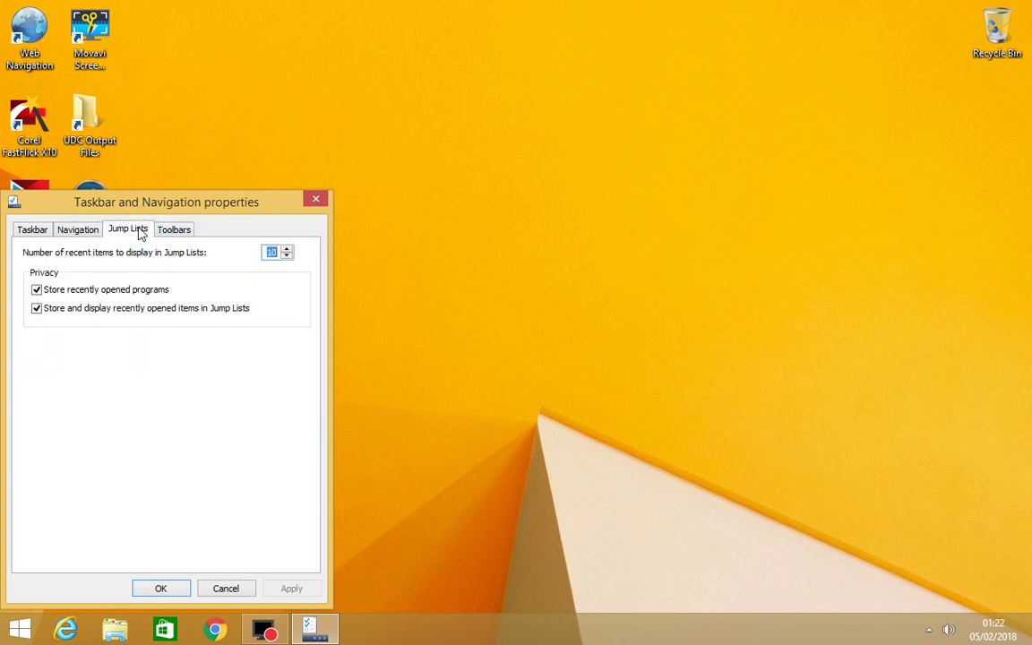
{"action": "left_click", "coordinate": [87, 232]}
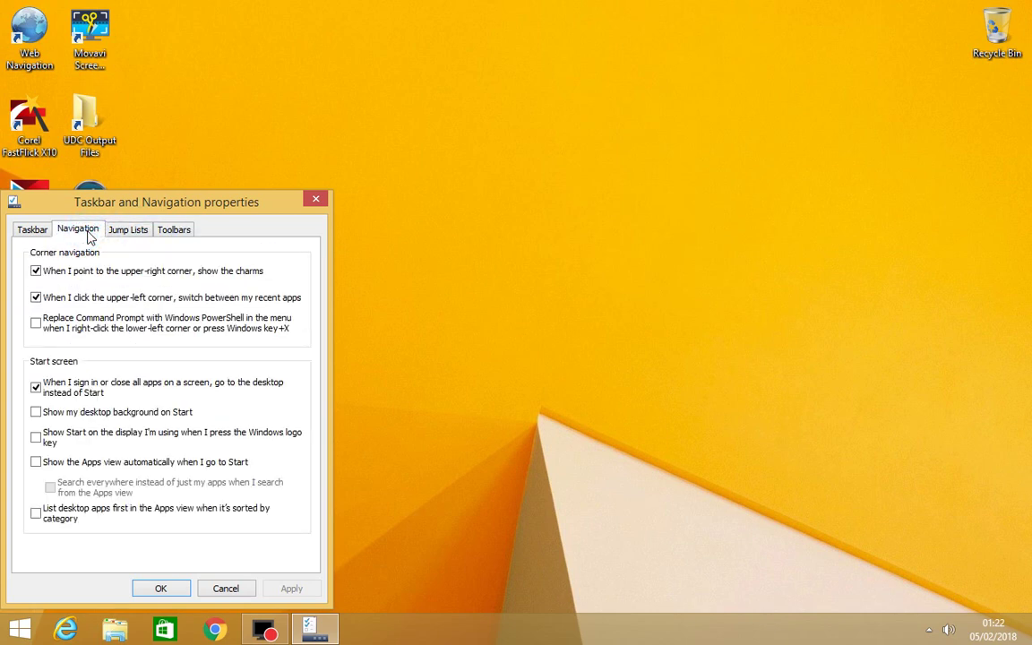
{"action": "left_click", "coordinate": [34, 230]}
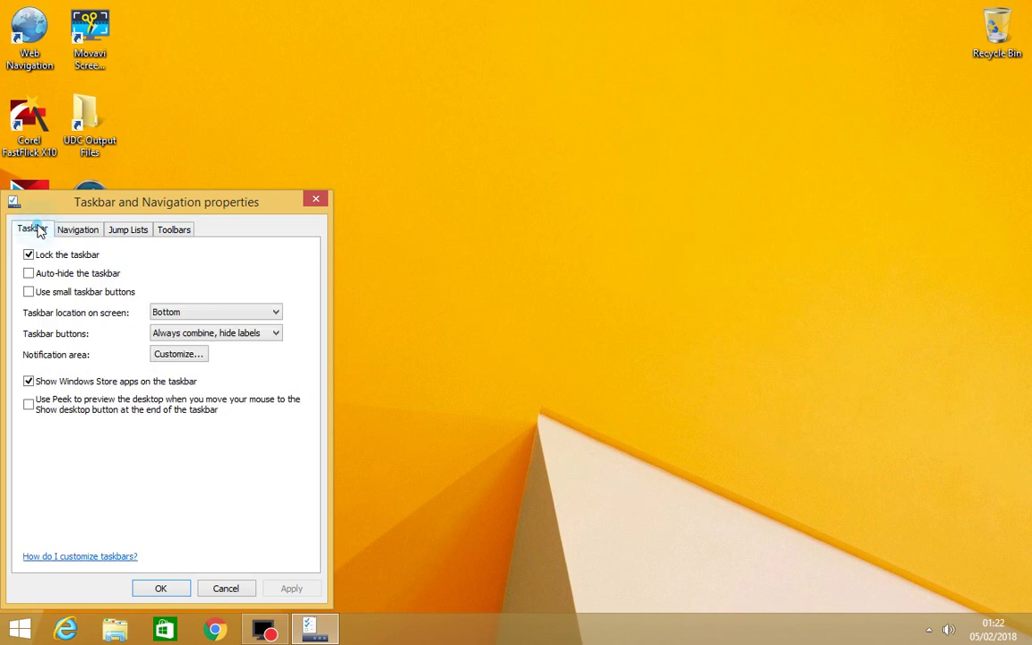
Inspect the notification area icon behaviors, recheck the remaining taskbar and navigation settings, and cancel the properties.
{"action": "left_click", "coordinate": [180, 355]}
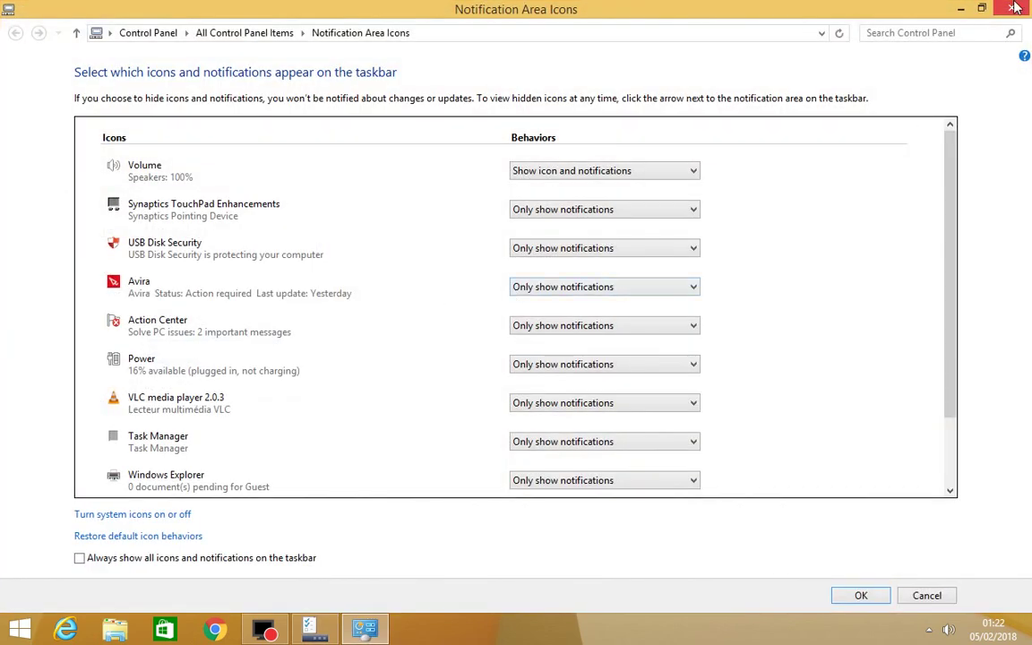
{"action": "left_click", "coordinate": [1015, 7]}
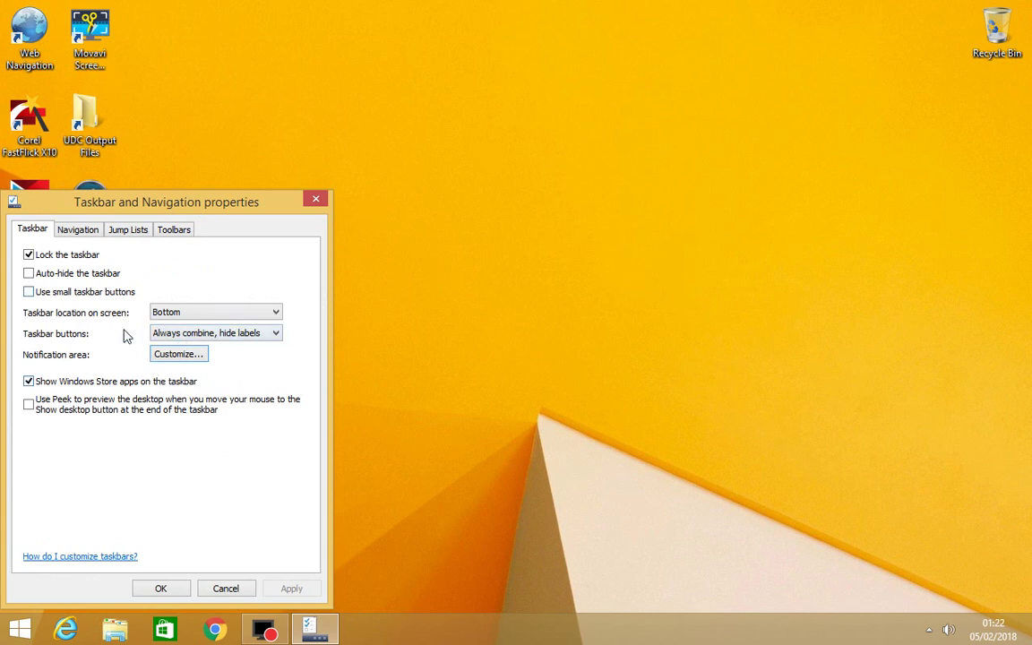
{"action": "left_click", "coordinate": [82, 231]}
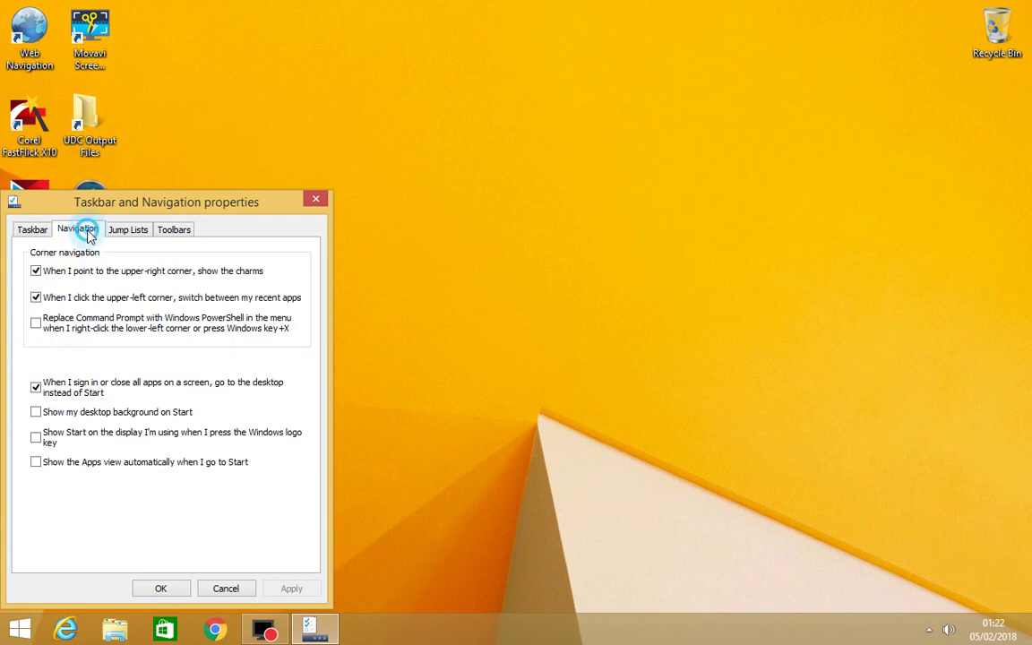
{"action": "left_click", "coordinate": [130, 232]}
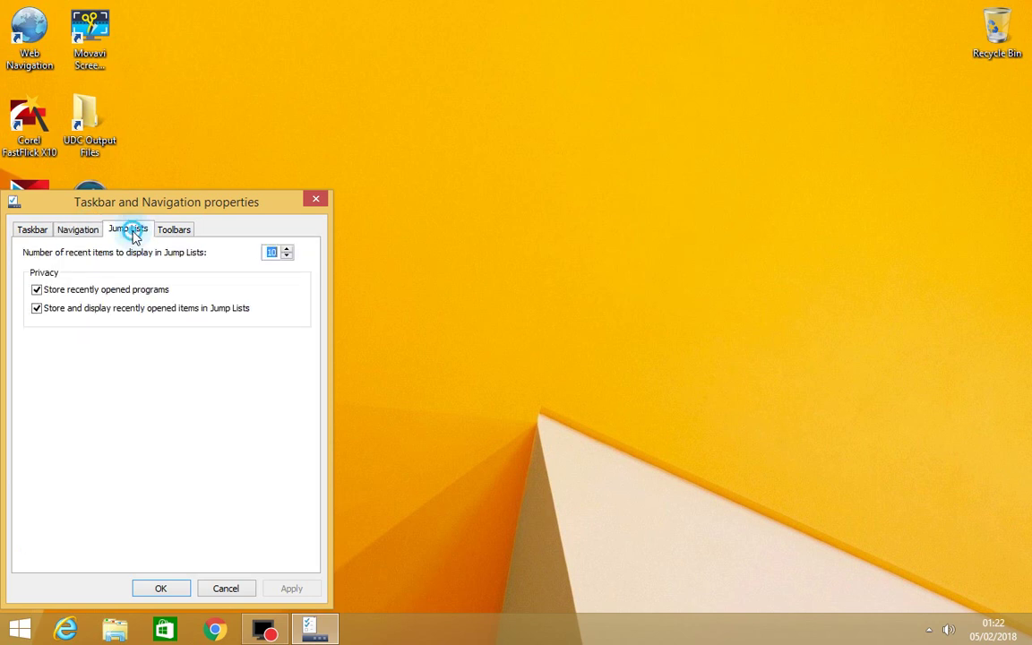
{"action": "left_click", "coordinate": [177, 231]}
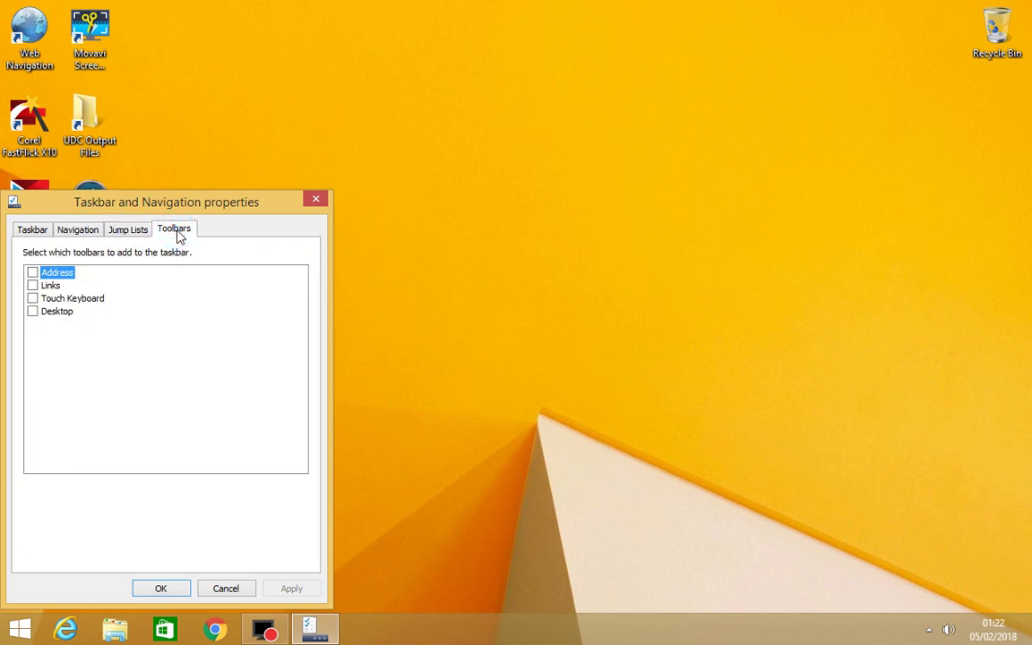
{"action": "left_click", "coordinate": [132, 231]}
{"action": "left_click", "coordinate": [80, 230]}
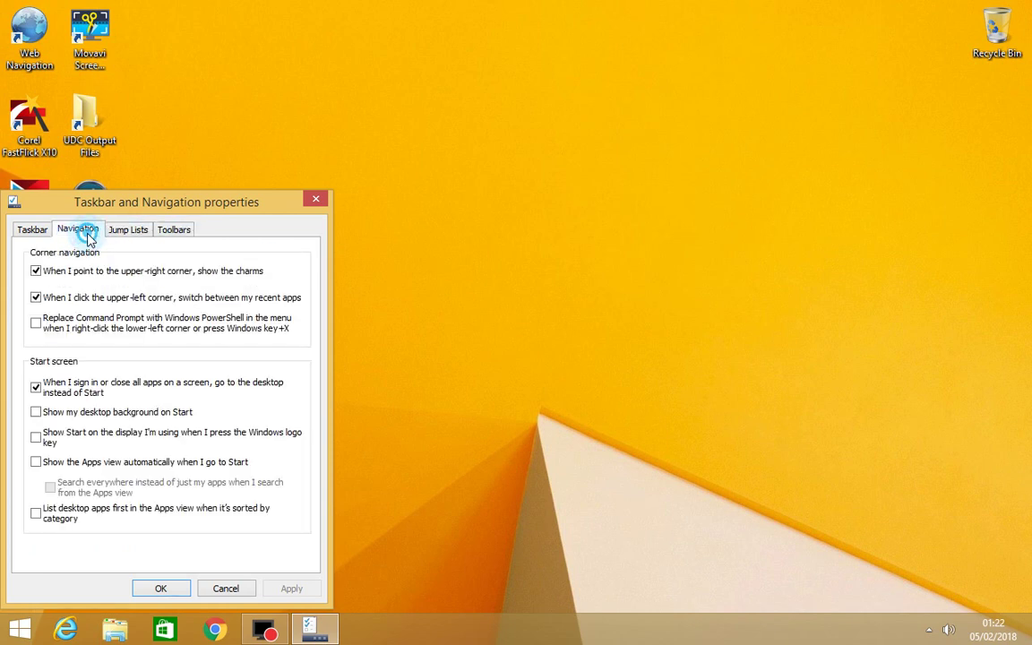
{"action": "left_click", "coordinate": [32, 233]}
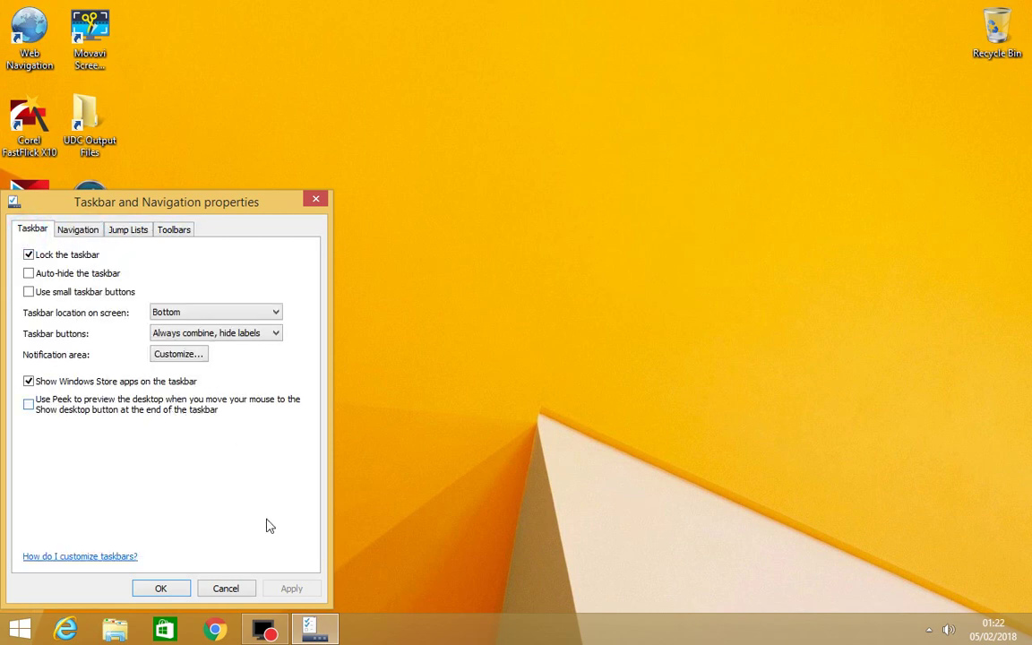
{"action": "left_click", "coordinate": [226, 589]}
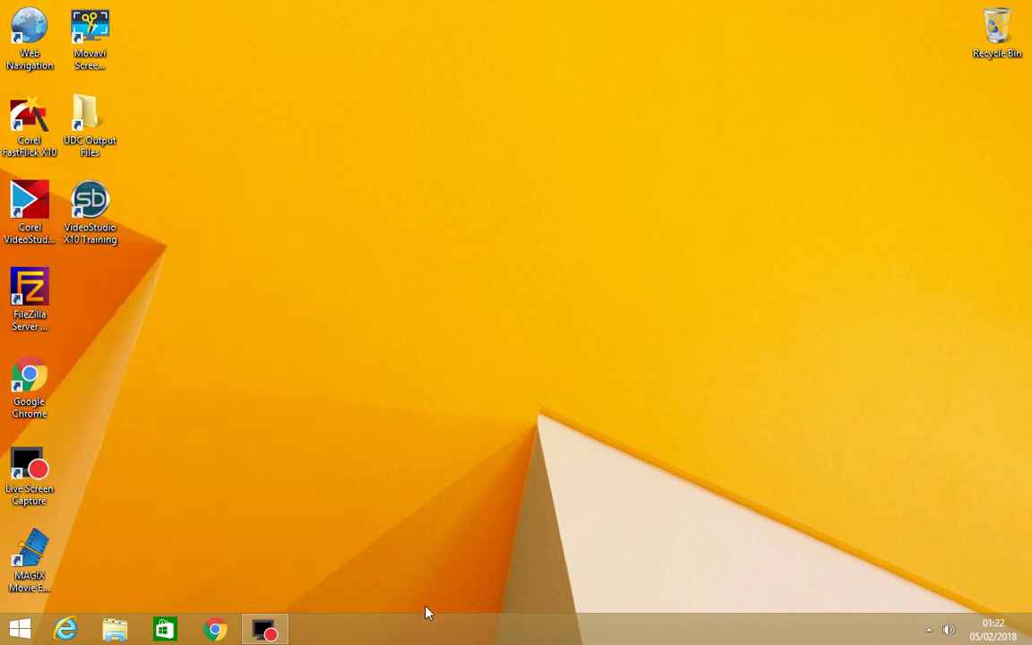
{"action": "right_click", "coordinate": [462, 632]}
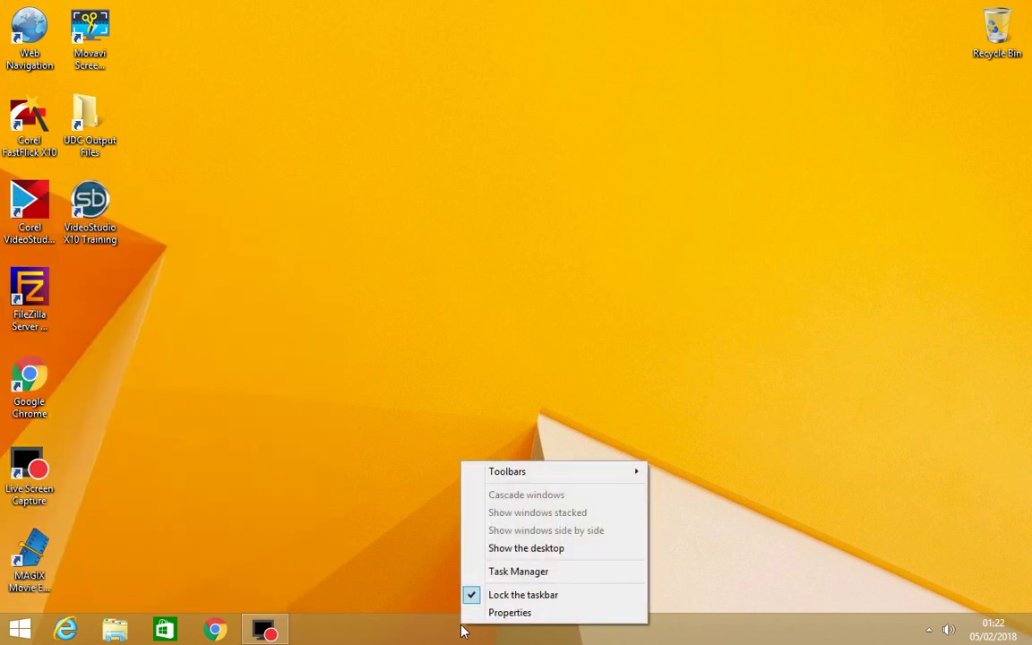
{"action": "left_click", "coordinate": [507, 613]}
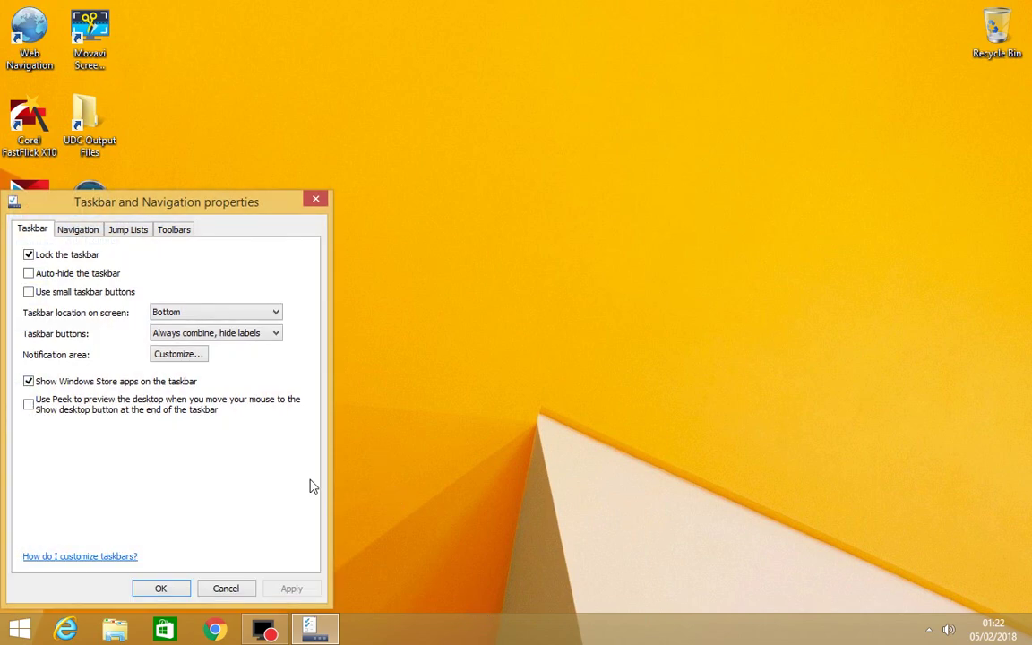
{"action": "left_click", "coordinate": [227, 588]}
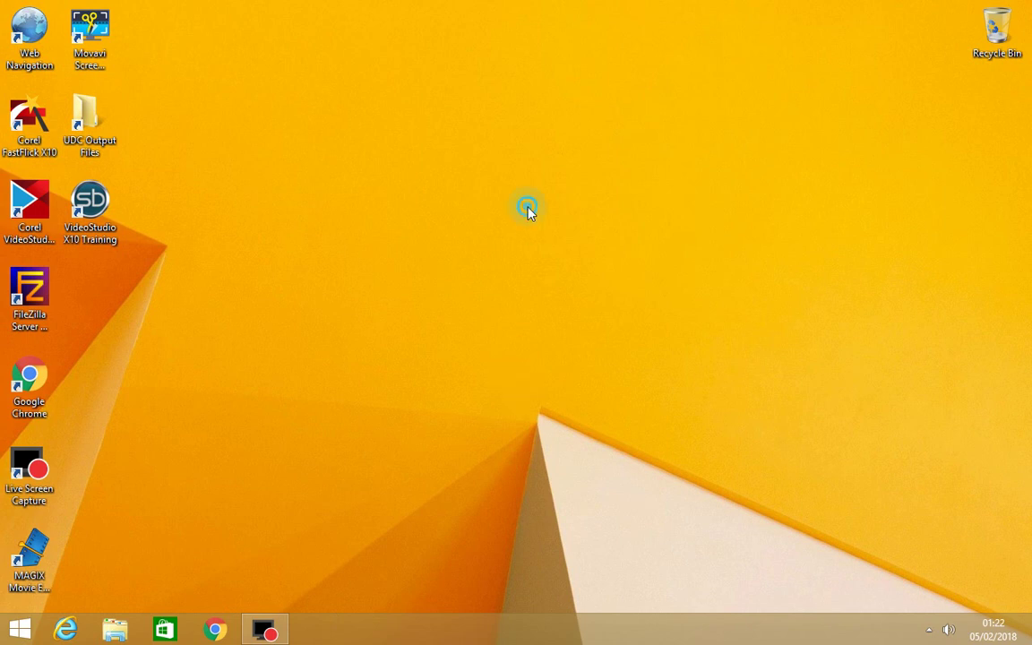
{"action": "right_click", "coordinate": [528, 209]}
{"action": "left_click", "coordinate": [543, 252]}
{"action": "right_click", "coordinate": [501, 212]}
{"action": "left_click", "coordinate": [536, 257]}
{"action": "right_click", "coordinate": [477, 628]}
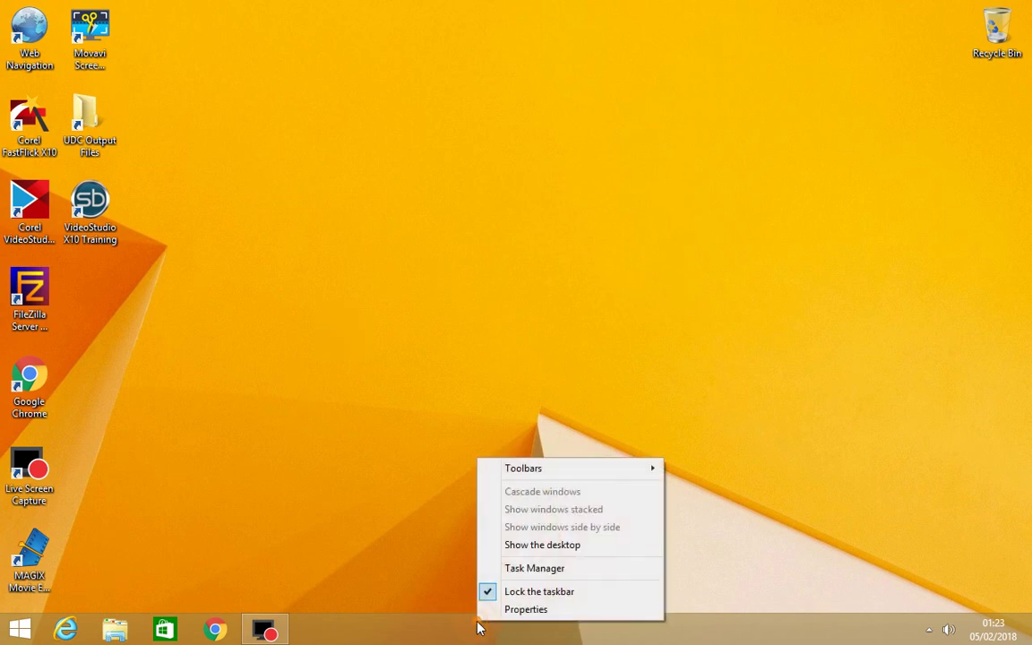
{"action": "left_click", "coordinate": [271, 461]}
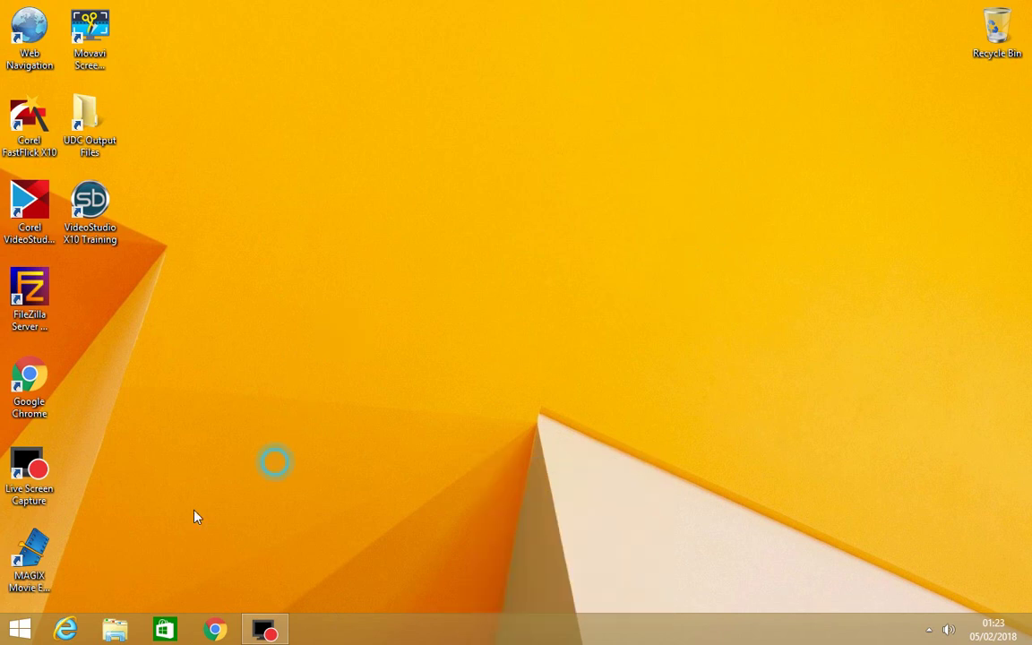
{"action": "right_click", "coordinate": [19, 630]}
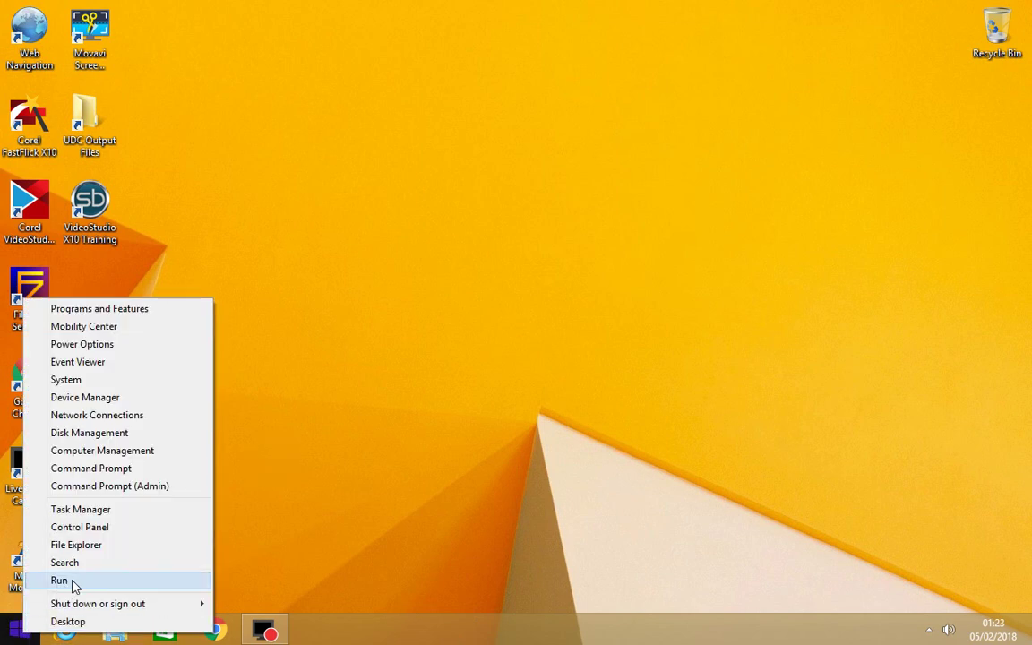
{"action": "left_click", "coordinate": [220, 384]}
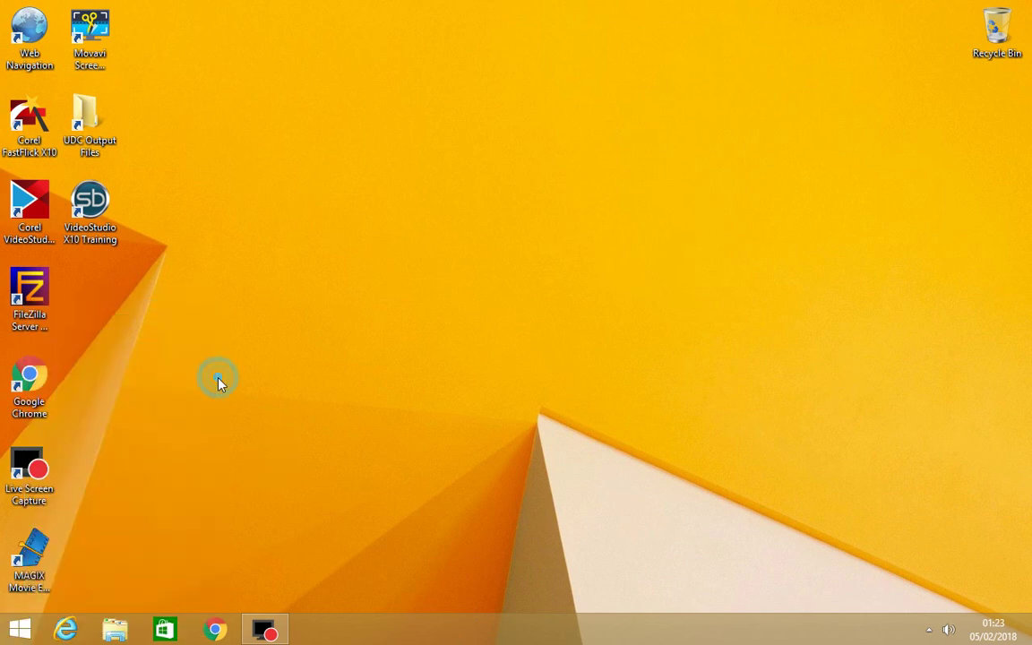
Run %temp% to view the account's local Temp folder, and close its window.
{"action": "right_click", "coordinate": [25, 630]}
{"action": "left_click", "coordinate": [66, 588]}
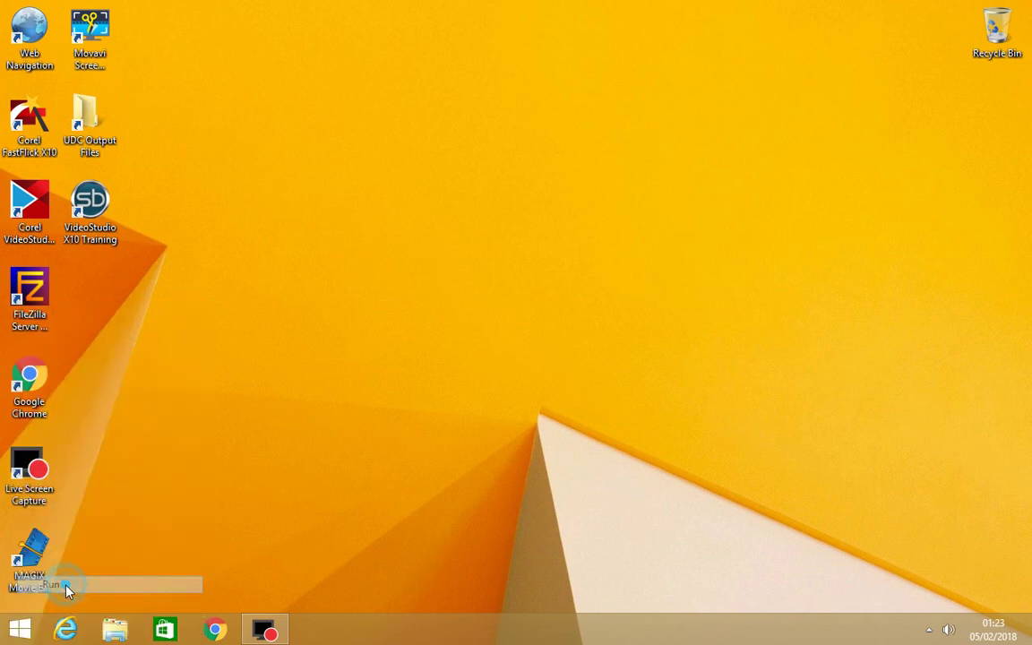
{"action": "left_click", "coordinate": [167, 531]}
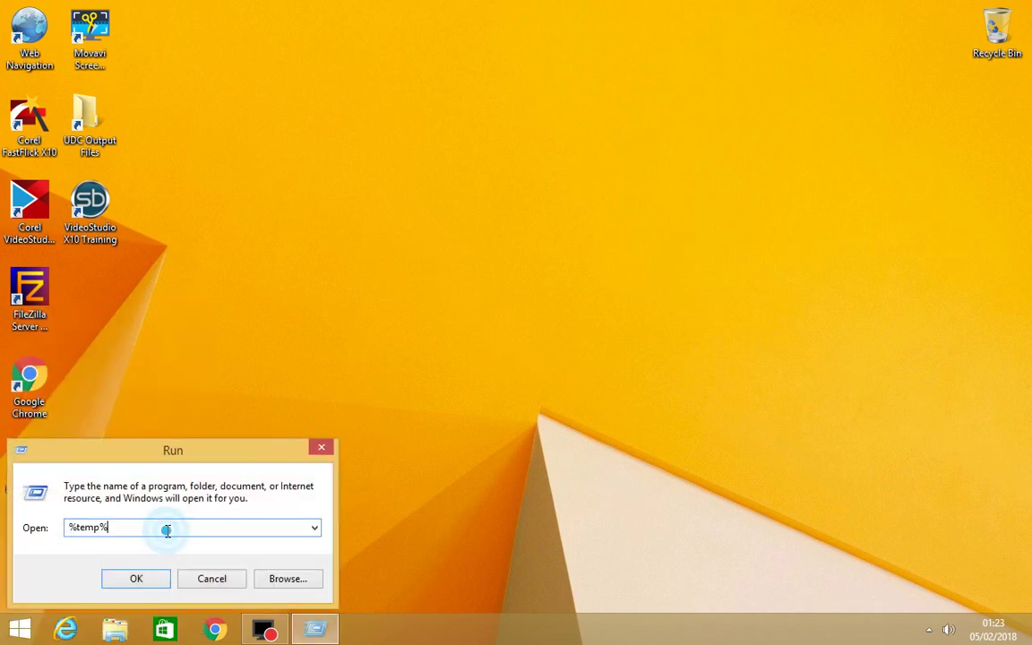
{"action": "key", "text": "Return"}
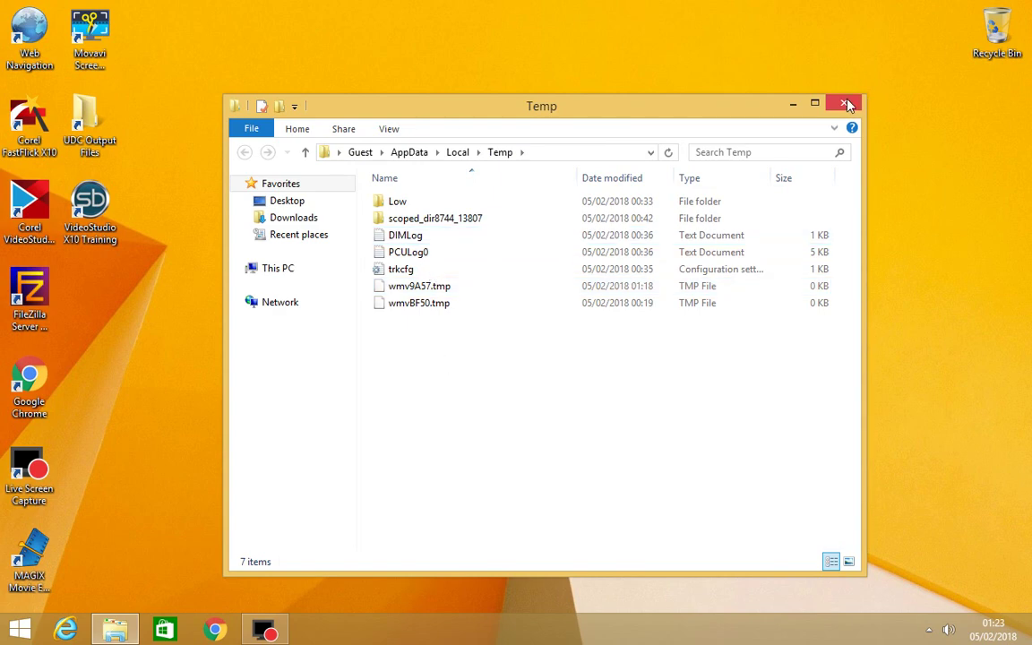
{"action": "left_click", "coordinate": [848, 105]}
Open the Temp folder under C:\Windows through the Run dialog to view its files, and close its window.
{"action": "right_click", "coordinate": [20, 630]}
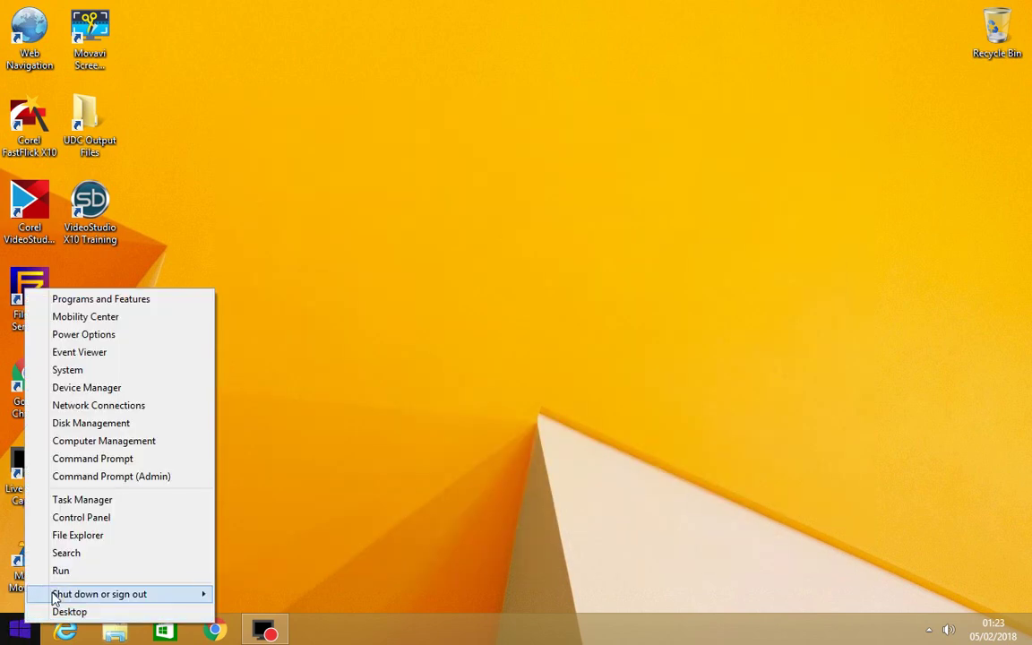
{"action": "left_click", "coordinate": [61, 571]}
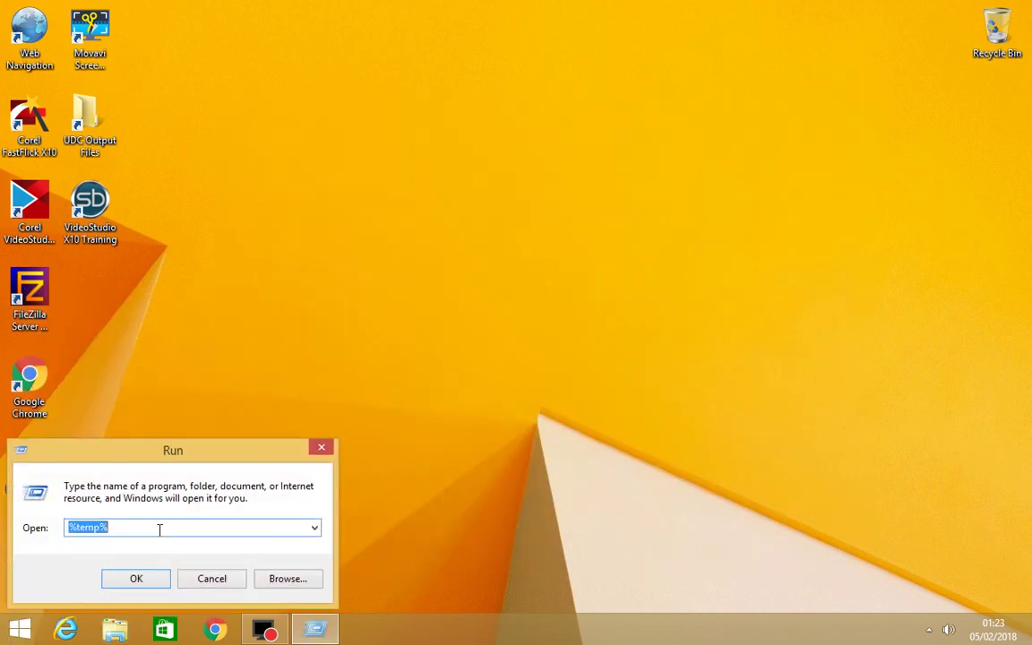
{"action": "left_click", "coordinate": [159, 529]}
{"action": "key", "text": "BackSpace"}
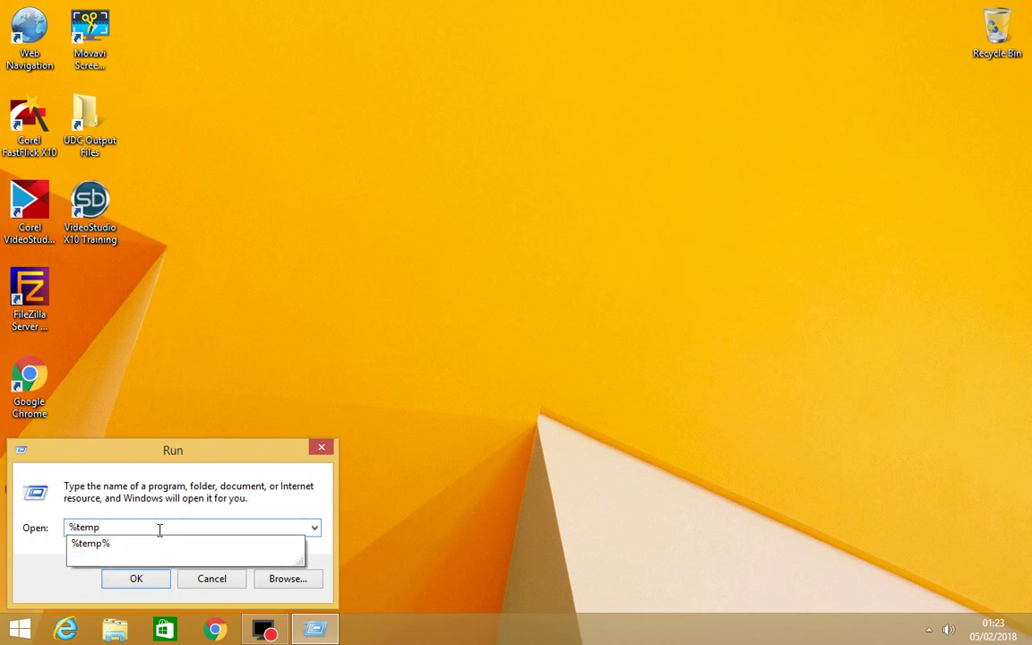
{"action": "type", "text": "%"}
{"action": "key", "text": "Return"}
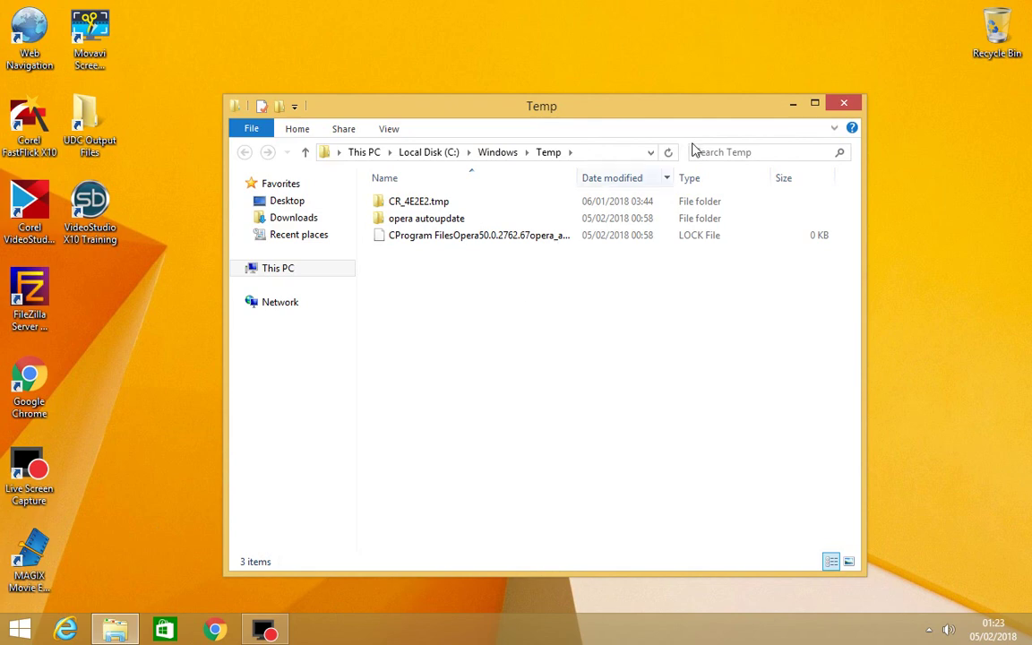
{"action": "left_click", "coordinate": [842, 106]}
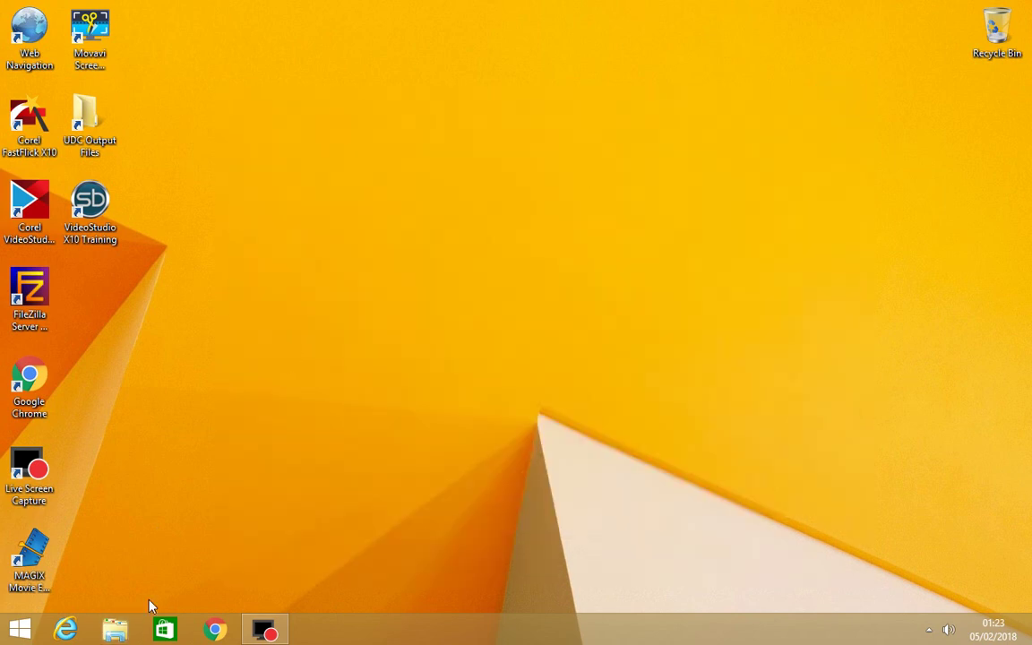
Open the Prefetch folder under C:\Windows by running prefetch from the Run dialog, correcting the misspelled command.
{"action": "right_click", "coordinate": [19, 630]}
{"action": "left_click", "coordinate": [72, 578]}
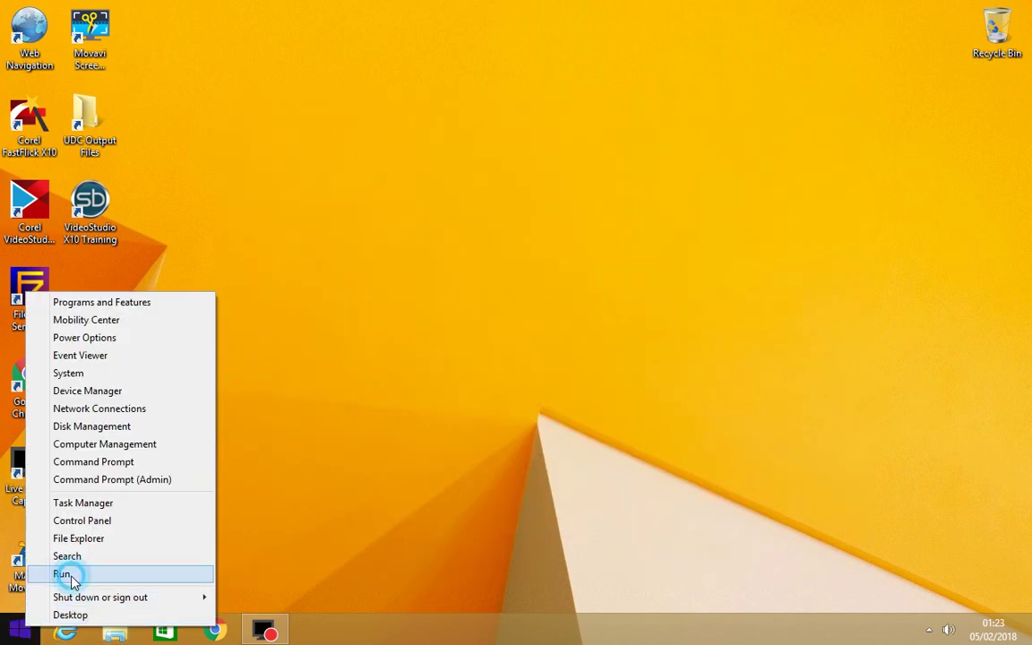
{"action": "type", "text": "preftech"}
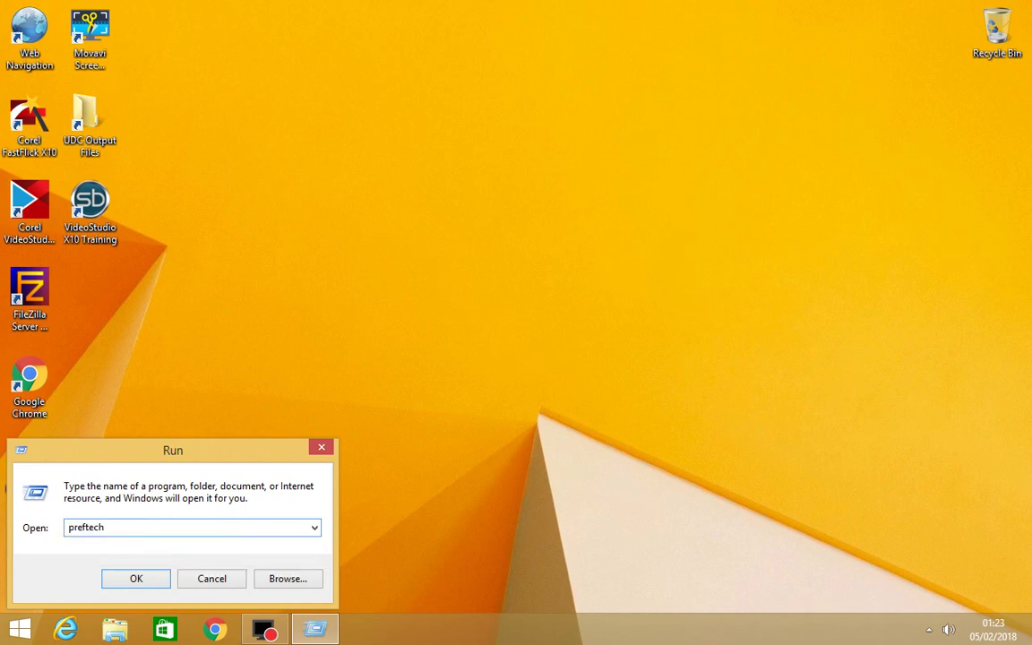
{"action": "key", "text": "Return"}
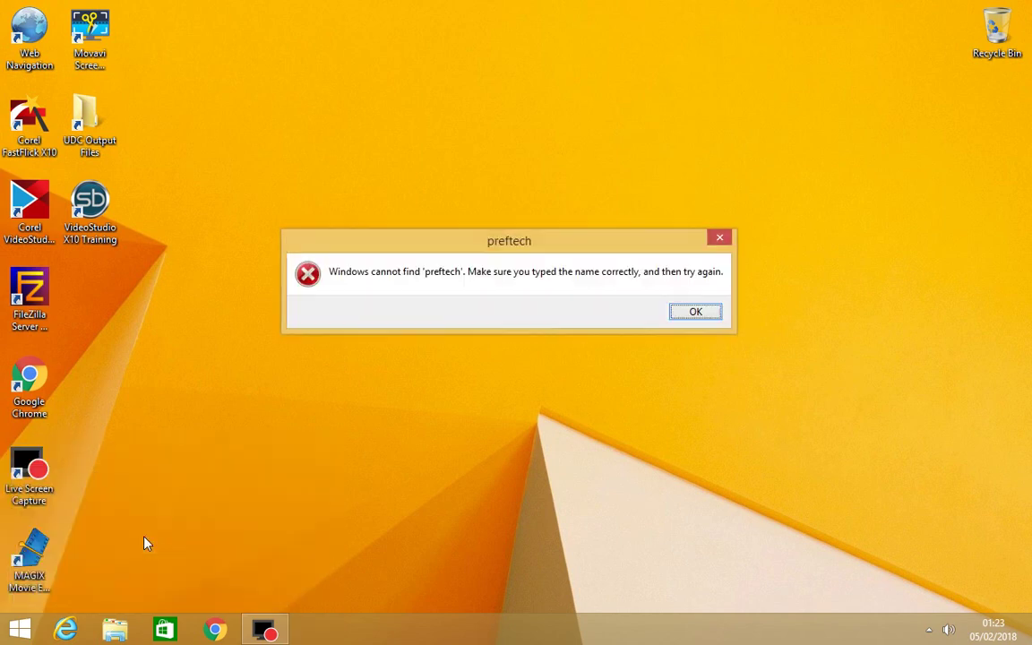
{"action": "left_click", "coordinate": [695, 311]}
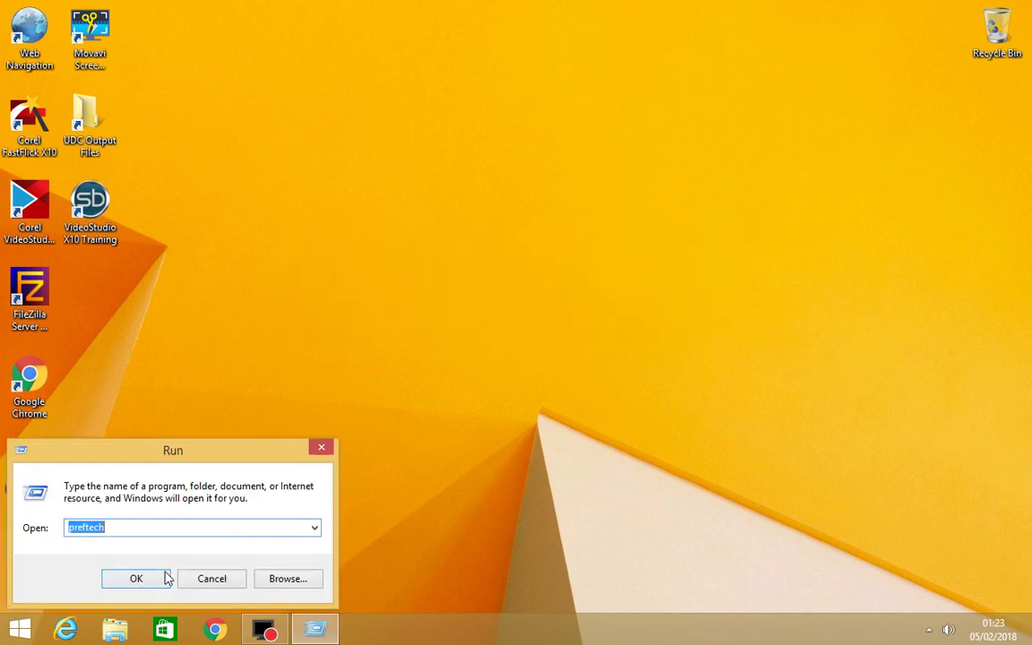
{"action": "left_click", "coordinate": [154, 527]}
{"action": "key", "text": "BackSpace"}
{"action": "key", "text": "BackSpace"}
{"action": "key", "text": "BackSpace"}
{"action": "key", "text": "BackSpace"}
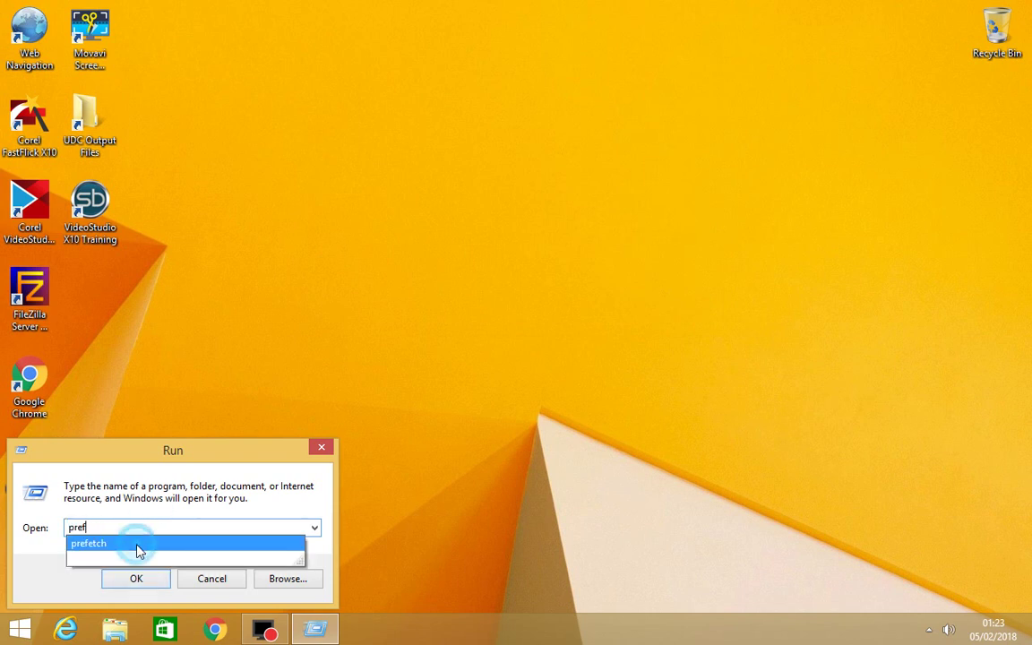
{"action": "left_click", "coordinate": [139, 550]}
{"action": "left_click", "coordinate": [137, 578]}
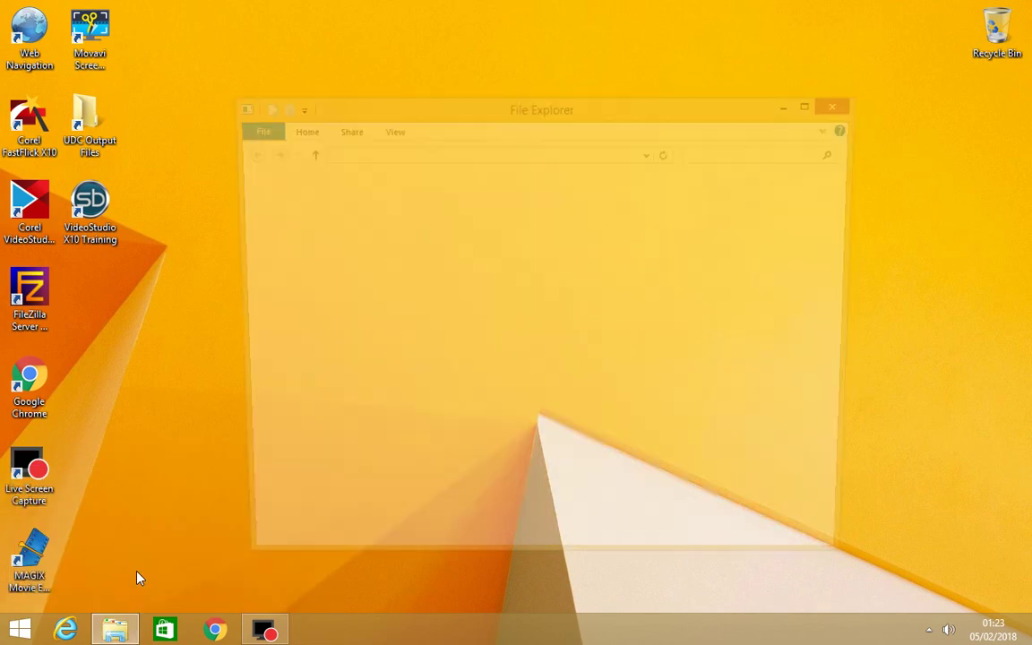
Select all files in the Prefetch folder, and leave the folder for the desktop.
{"action": "left_click", "coordinate": [443, 405]}
{"action": "key", "text": "ctrl+a"}
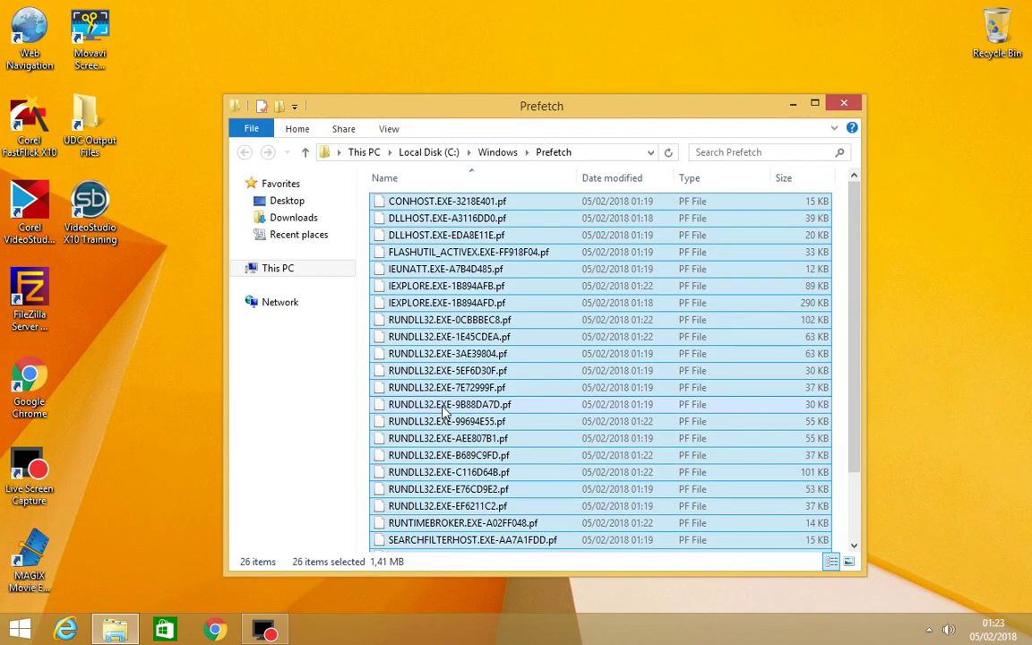
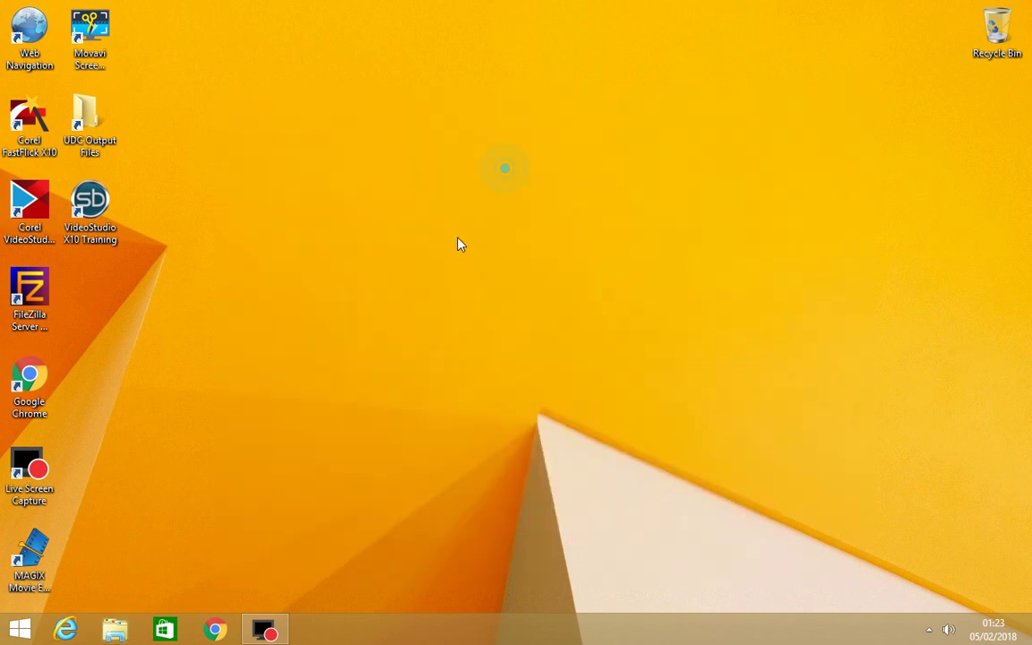
{"action": "left_click", "coordinate": [457, 239]}
Run cleanmgr and start the Disk Cleanup scan for drive C:.
{"action": "right_click", "coordinate": [36, 627]}
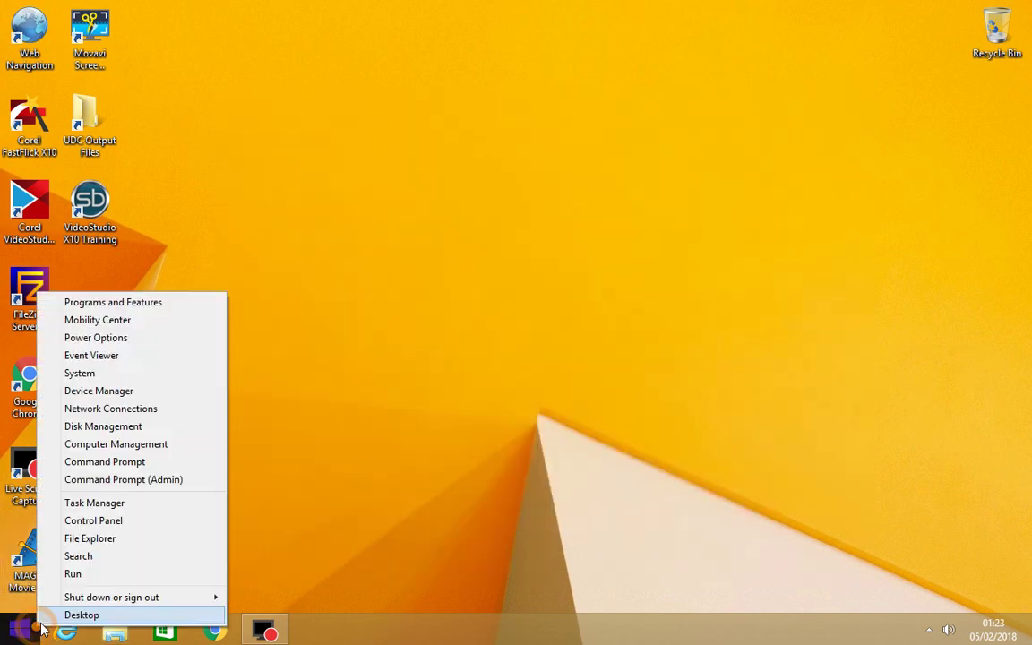
{"action": "left_click", "coordinate": [75, 574]}
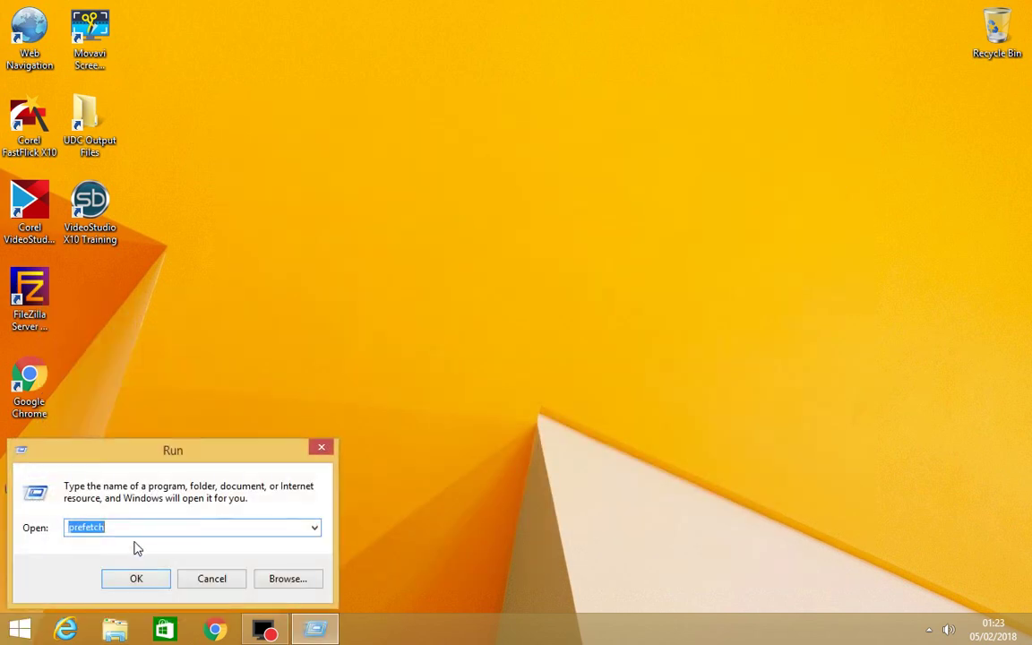
{"action": "type", "text": "clean"}
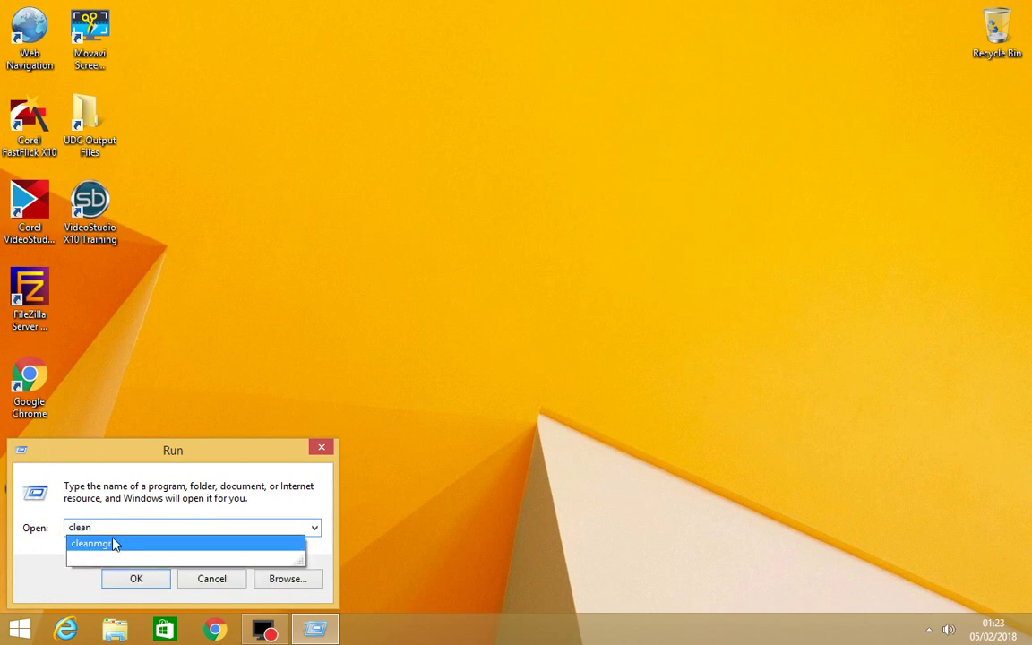
{"action": "left_click", "coordinate": [117, 547]}
{"action": "left_click", "coordinate": [134, 578]}
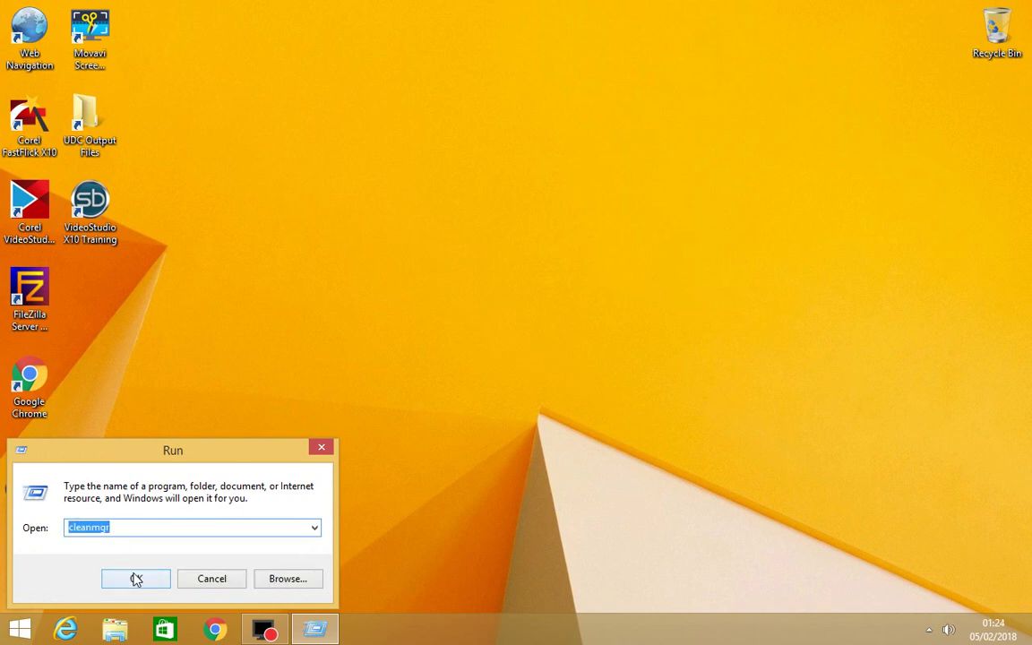
{"action": "left_click", "coordinate": [540, 316]}
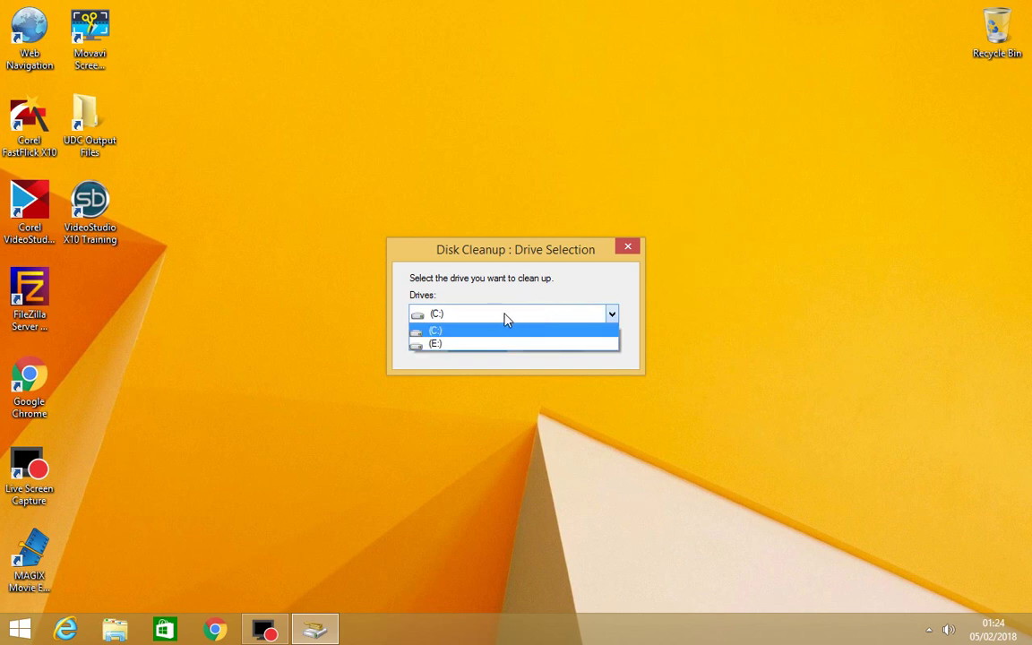
{"action": "left_click", "coordinate": [506, 315]}
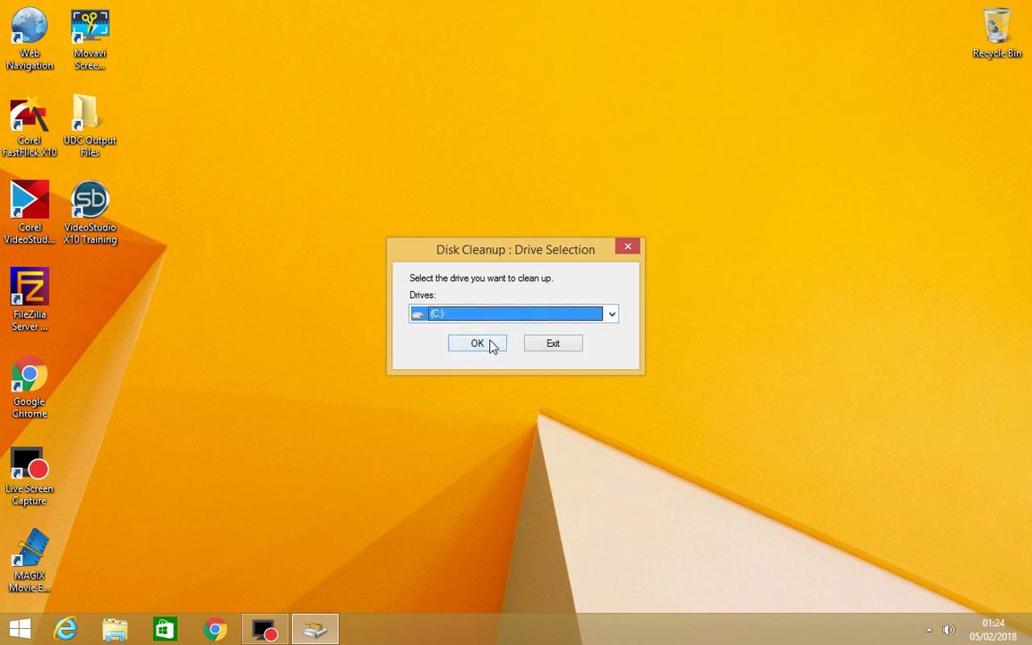
{"action": "left_click", "coordinate": [477, 344]}
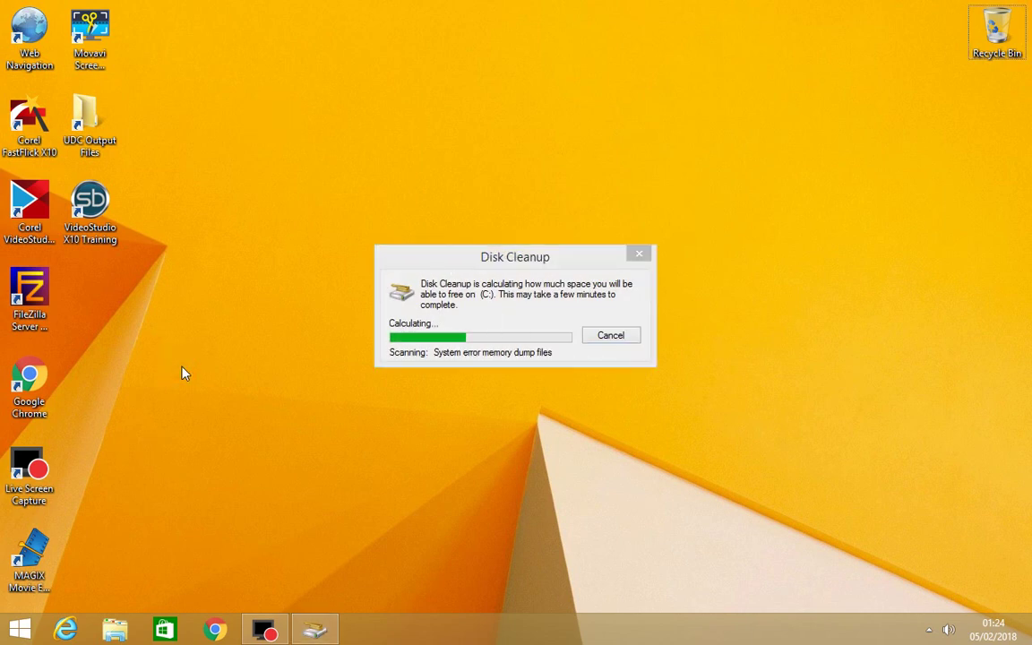
Open This PC, arrange it beside the Disk Cleanup progress window, and select Local Disk (C:).
{"action": "key", "text": "super+e"}
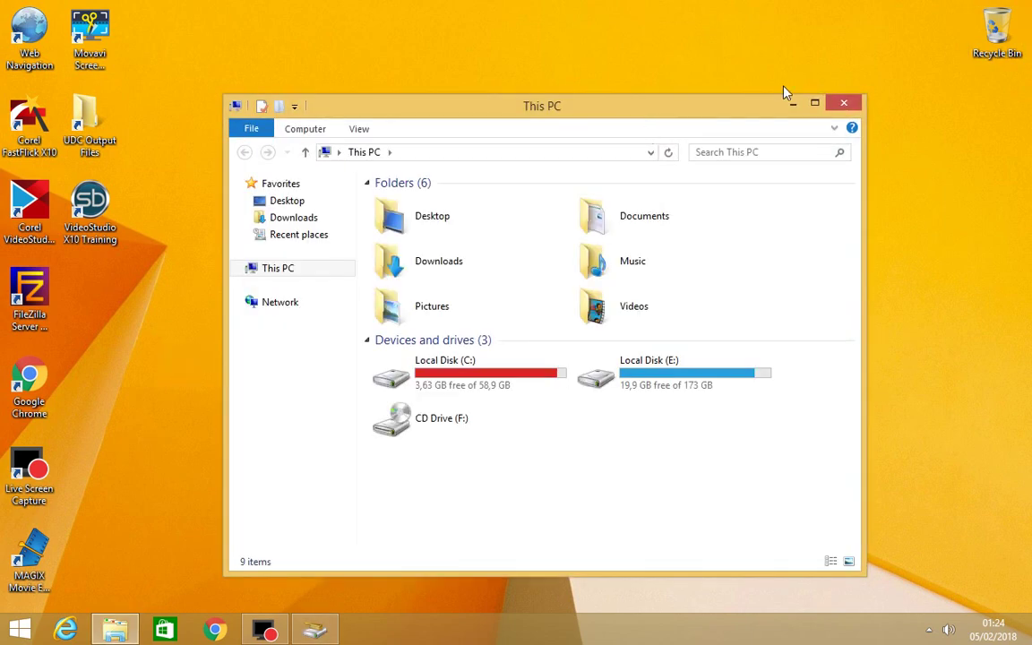
{"action": "left_click_drag", "start_coordinate": [747, 111], "coordinate": [955, 319]}
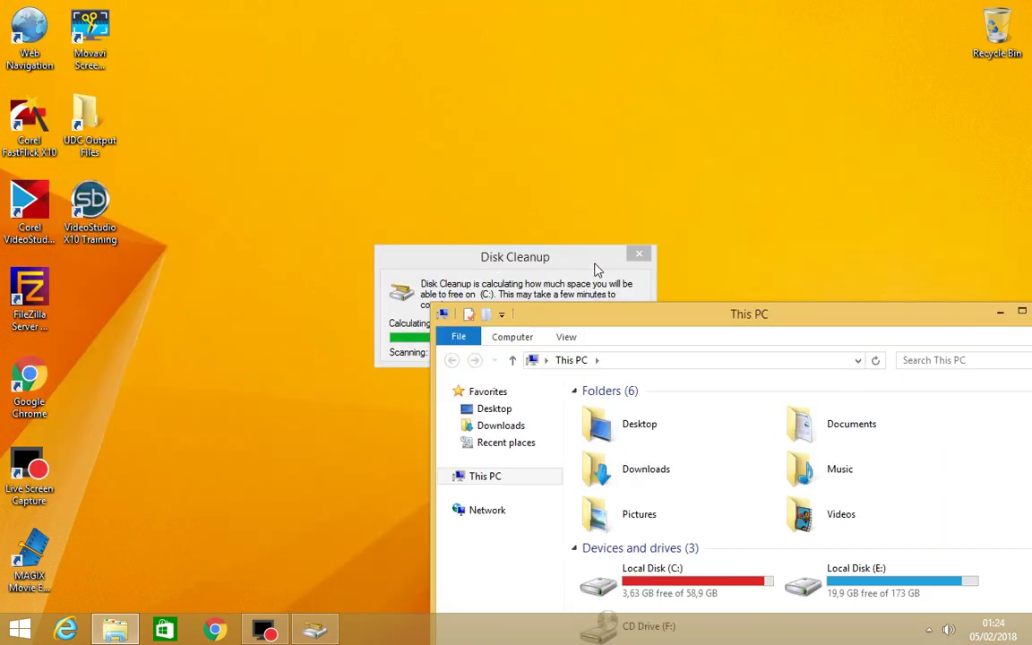
{"action": "left_click_drag", "start_coordinate": [582, 260], "coordinate": [339, 34]}
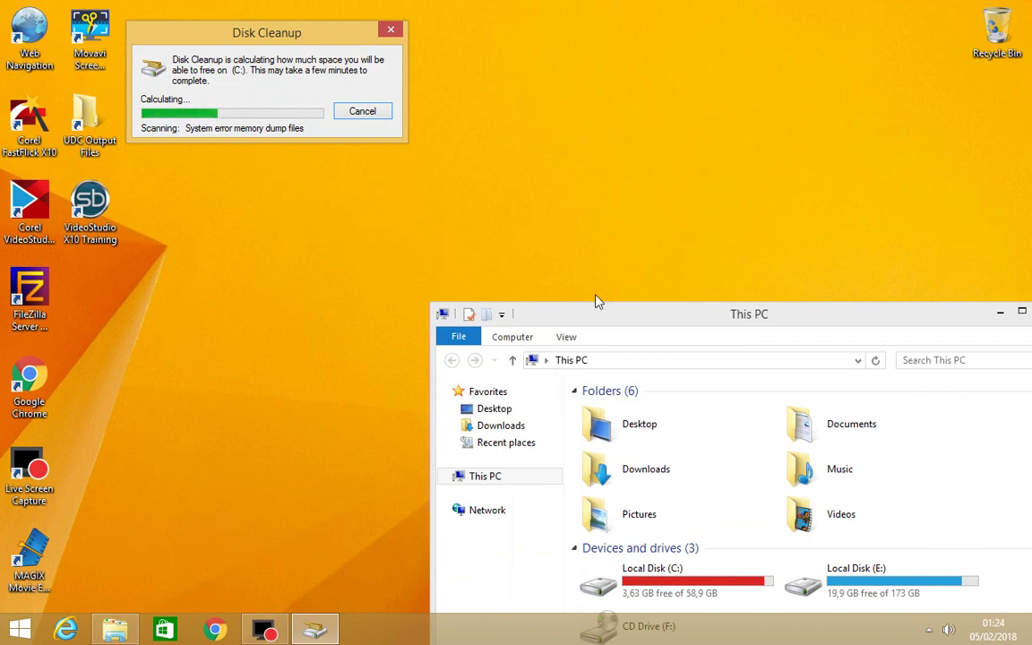
{"action": "left_click_drag", "start_coordinate": [601, 322], "coordinate": [496, 36]}
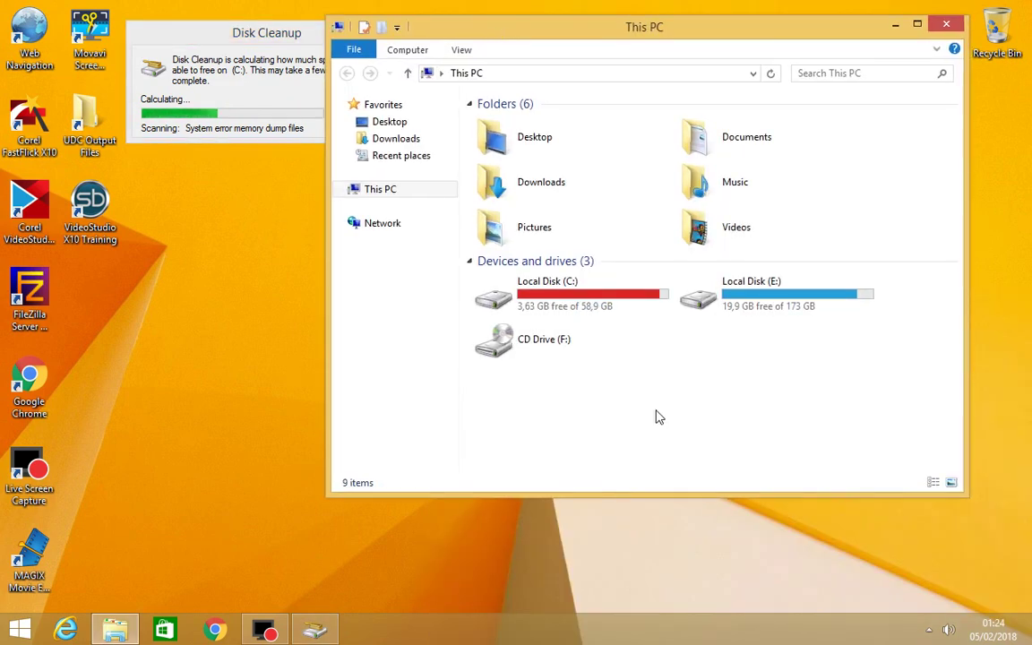
{"action": "left_click", "coordinate": [655, 410]}
{"action": "left_click", "coordinate": [605, 298]}
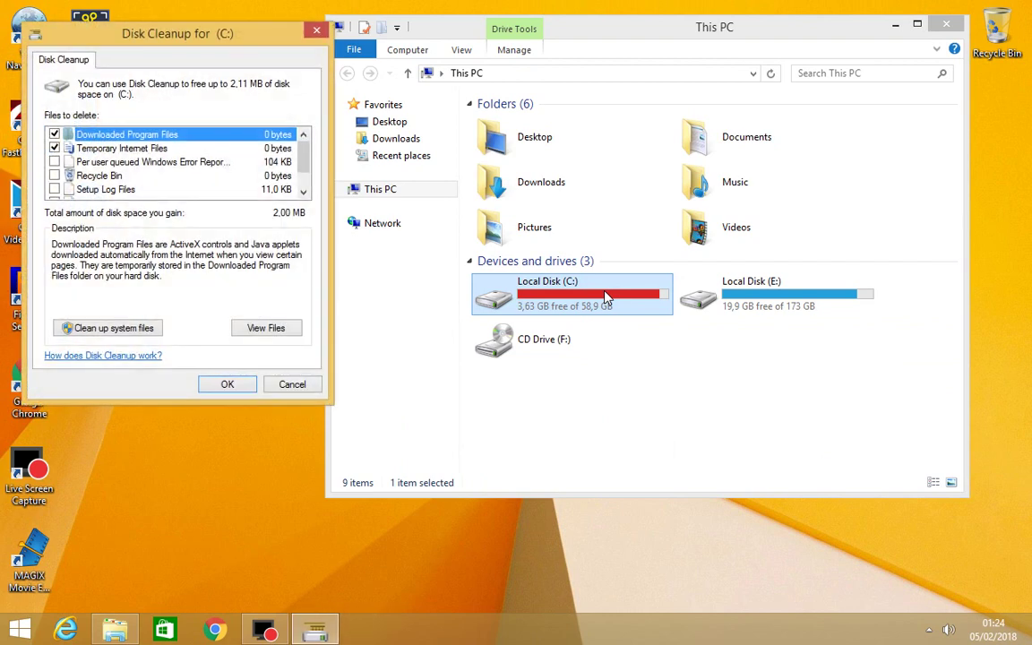
Leave the Recycle Bin unchecked and permanently delete the preselected cleanup files, including Downloaded Program Files and Temporary Internet Files, from C:.
{"action": "left_click", "coordinate": [303, 245]}
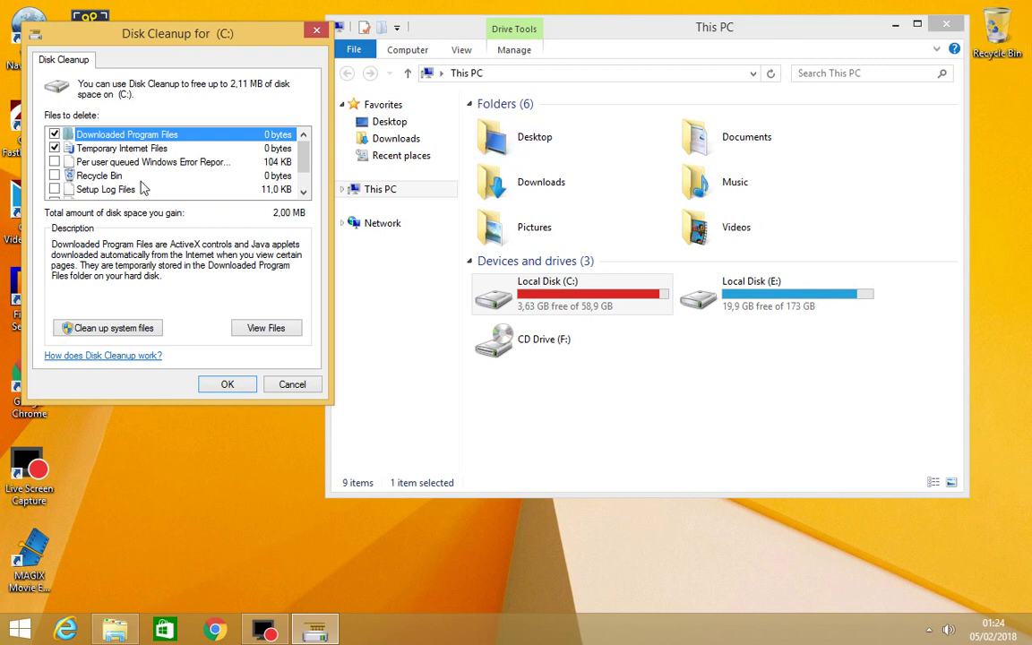
{"action": "left_click", "coordinate": [55, 176]}
{"action": "left_click", "coordinate": [55, 177]}
{"action": "left_click", "coordinate": [228, 387]}
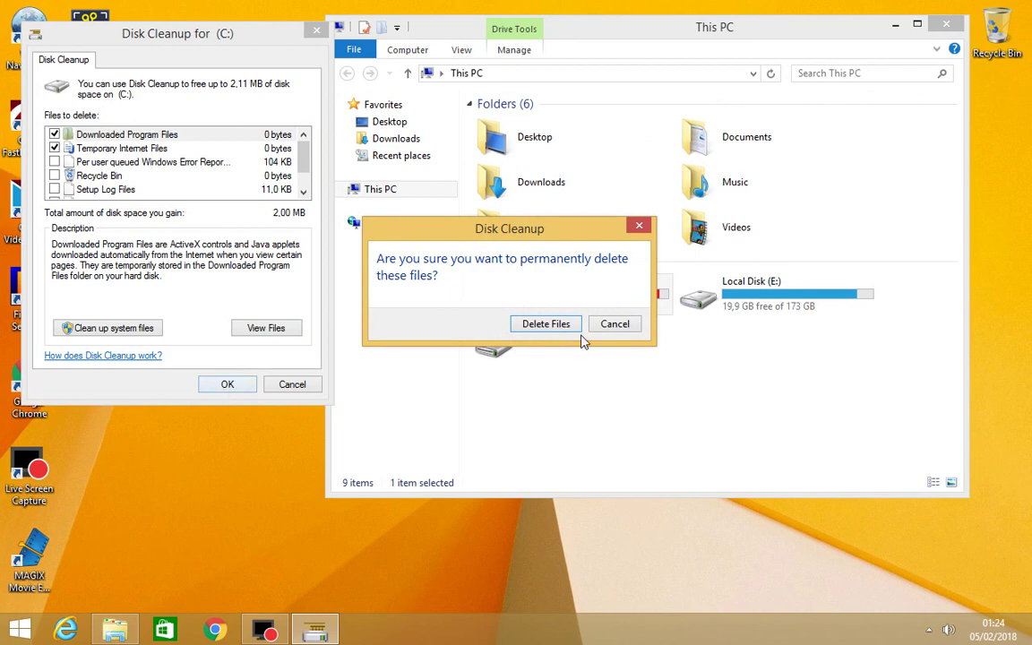
{"action": "left_click", "coordinate": [555, 328]}
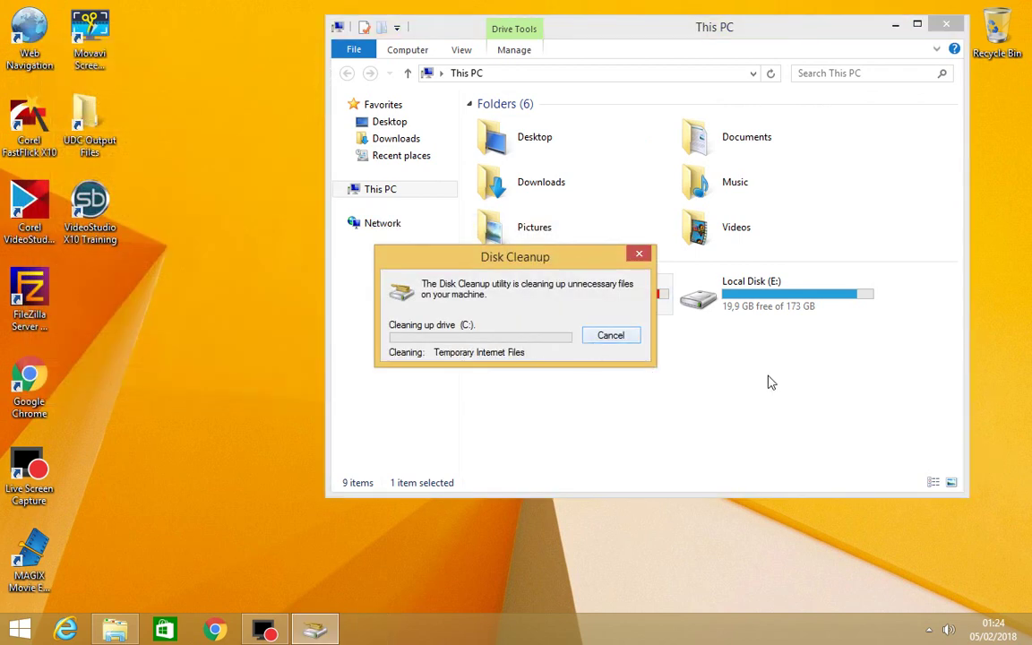
View the computer's System properties from This PC, and close the System window.
{"action": "right_click", "coordinate": [604, 301]}
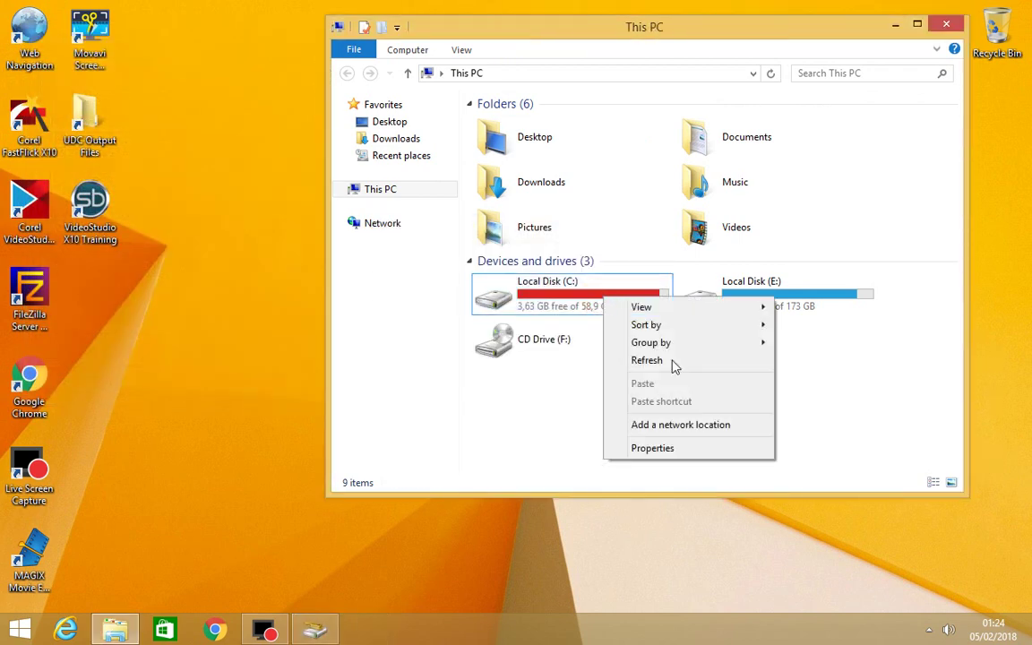
{"action": "left_click", "coordinate": [676, 446]}
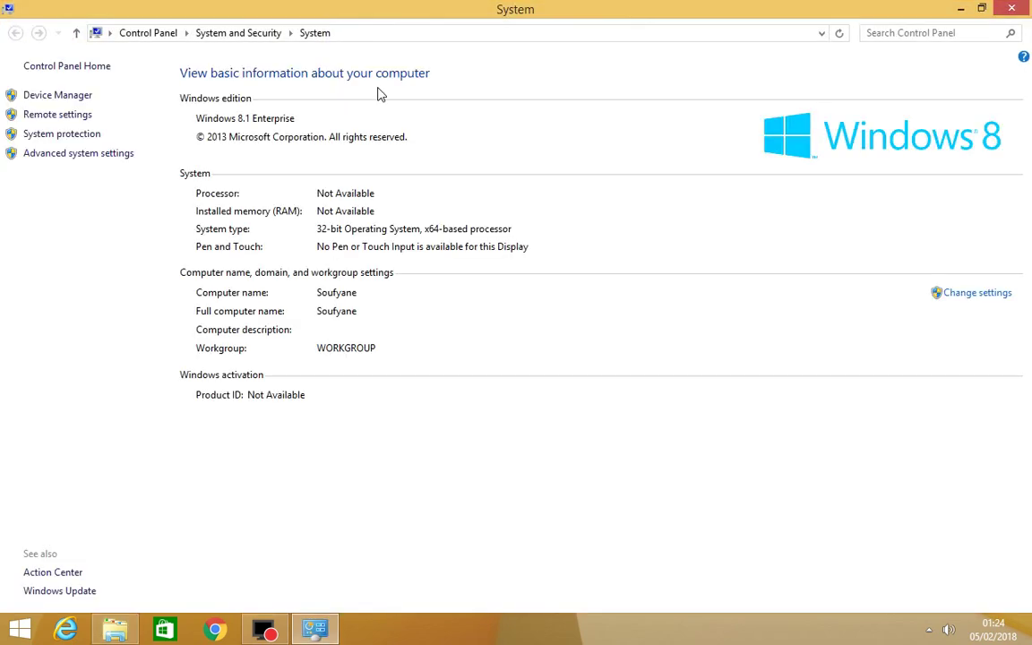
{"action": "left_click", "coordinate": [1012, 8]}
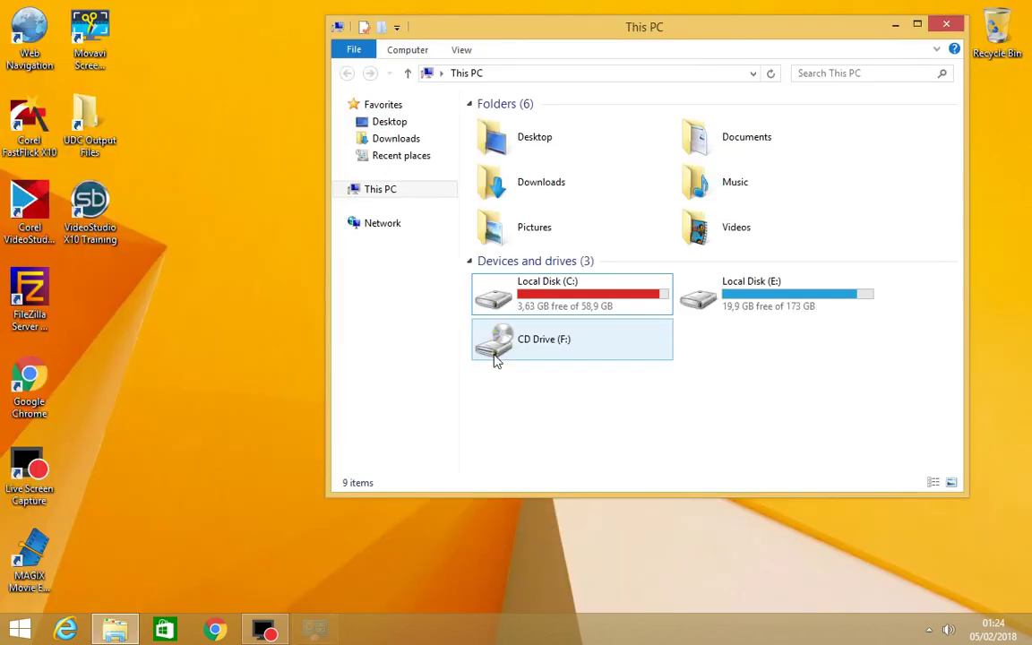
{"action": "right_click", "coordinate": [596, 404]}
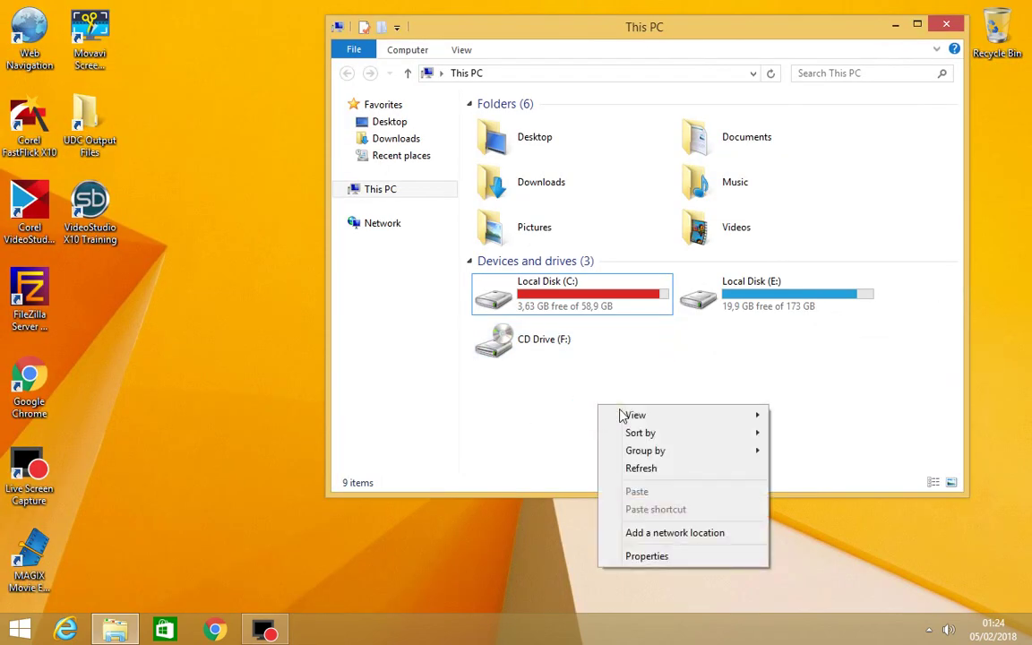
{"action": "left_click", "coordinate": [648, 557]}
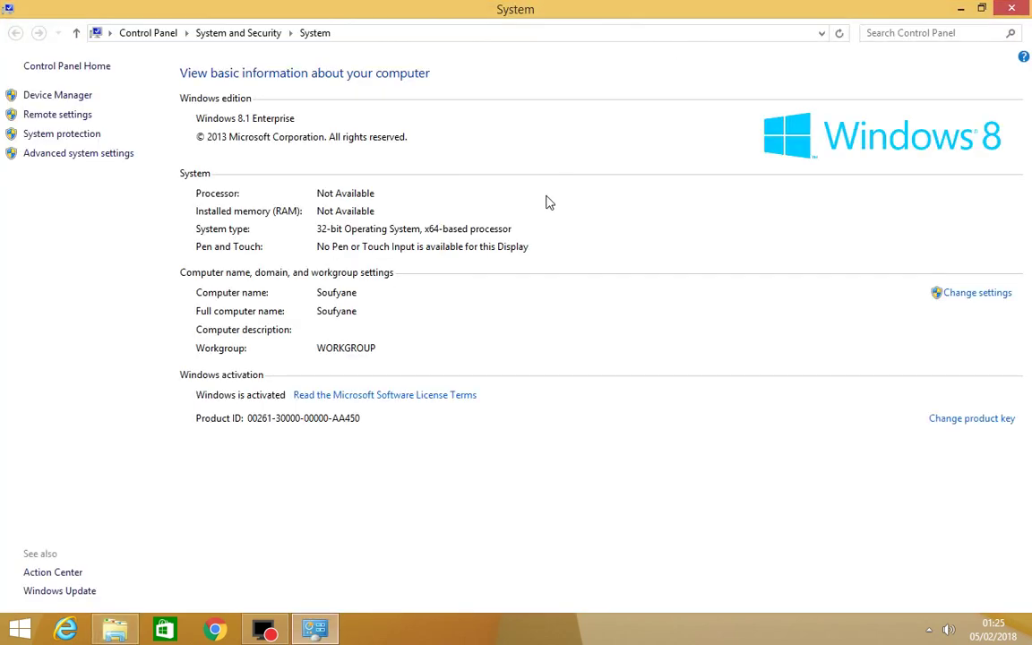
{"action": "left_click", "coordinate": [1016, 10]}
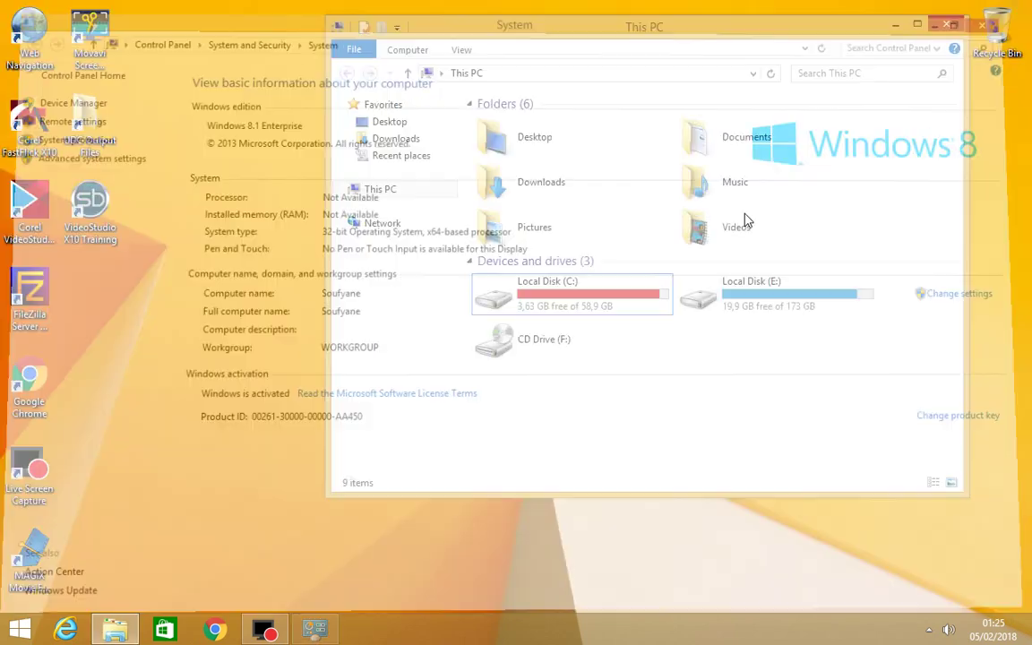
Open the properties of Local Disk (C:), try to optimize the drive from its tools, and place the properties window beside the drive list.
{"action": "left_click", "coordinate": [609, 296]}
{"action": "right_click", "coordinate": [609, 289]}
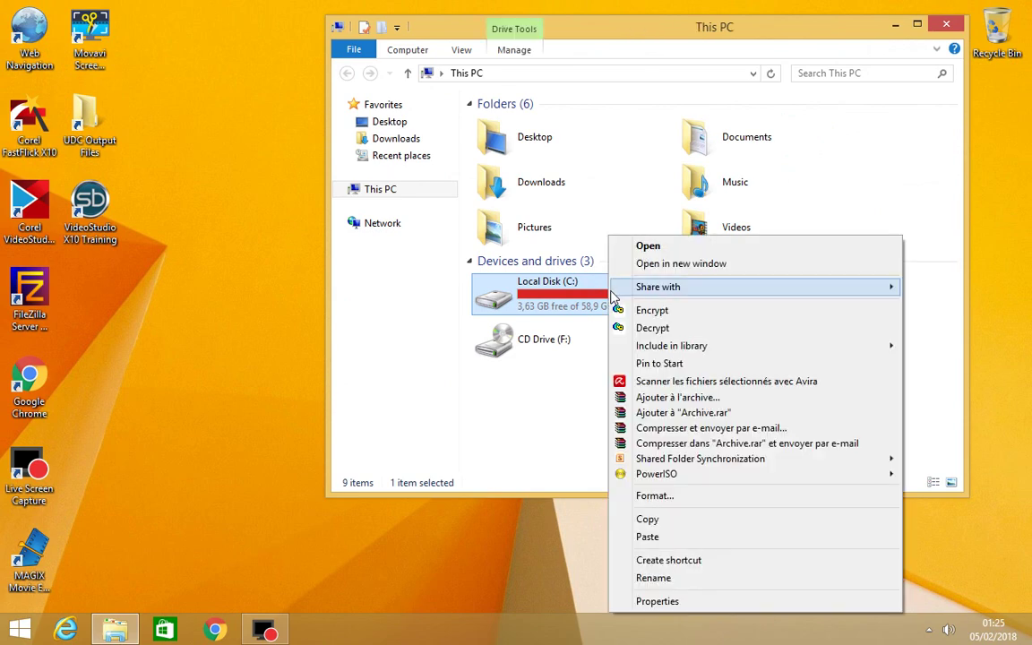
{"action": "left_click", "coordinate": [677, 601]}
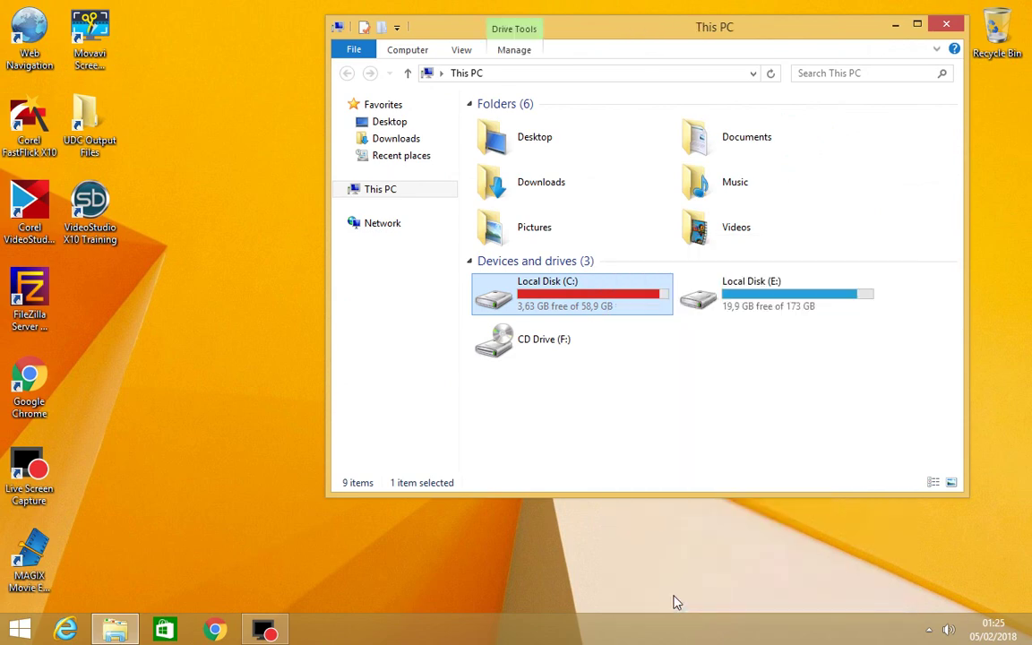
{"action": "left_click_drag", "start_coordinate": [733, 215], "coordinate": [645, 64]}
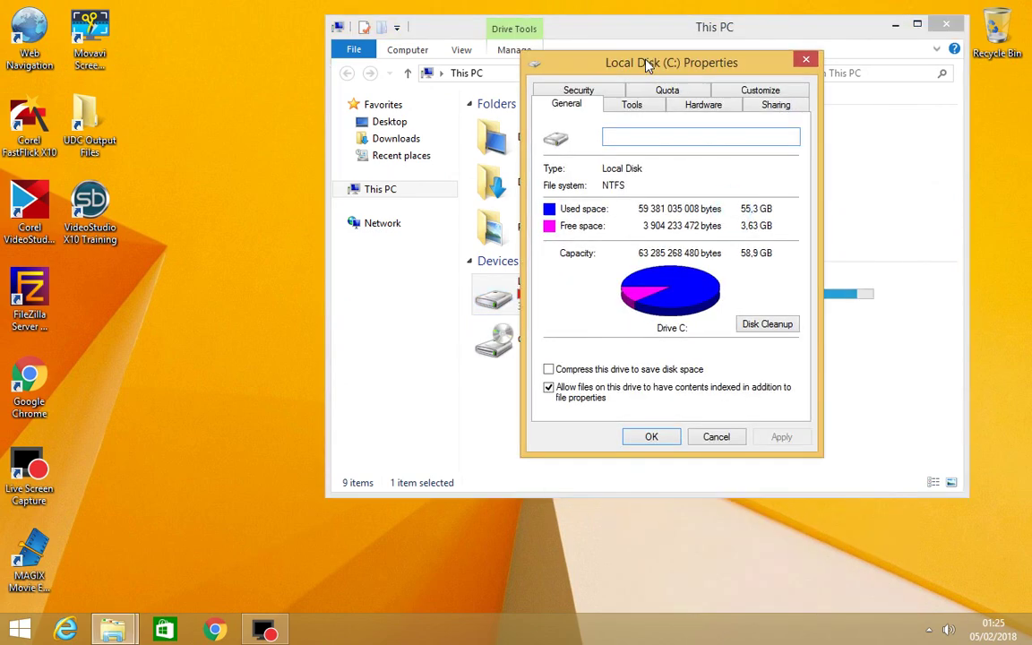
{"action": "left_click", "coordinate": [631, 102]}
{"action": "left_click", "coordinate": [739, 257]}
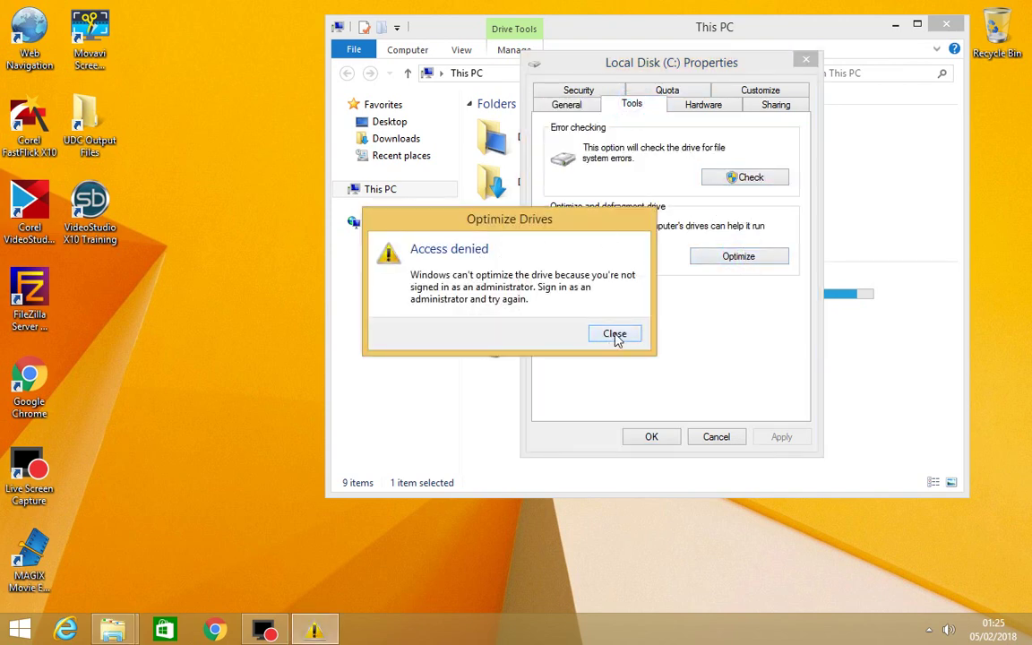
{"action": "left_click", "coordinate": [615, 335]}
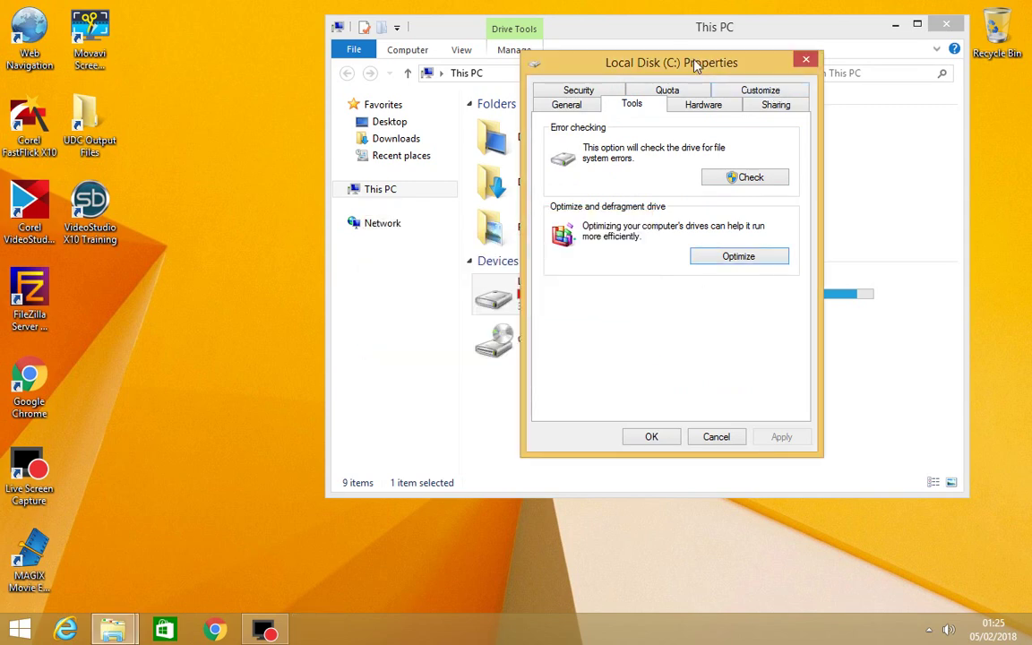
{"action": "left_click_drag", "start_coordinate": [676, 62], "coordinate": [270, 76]}
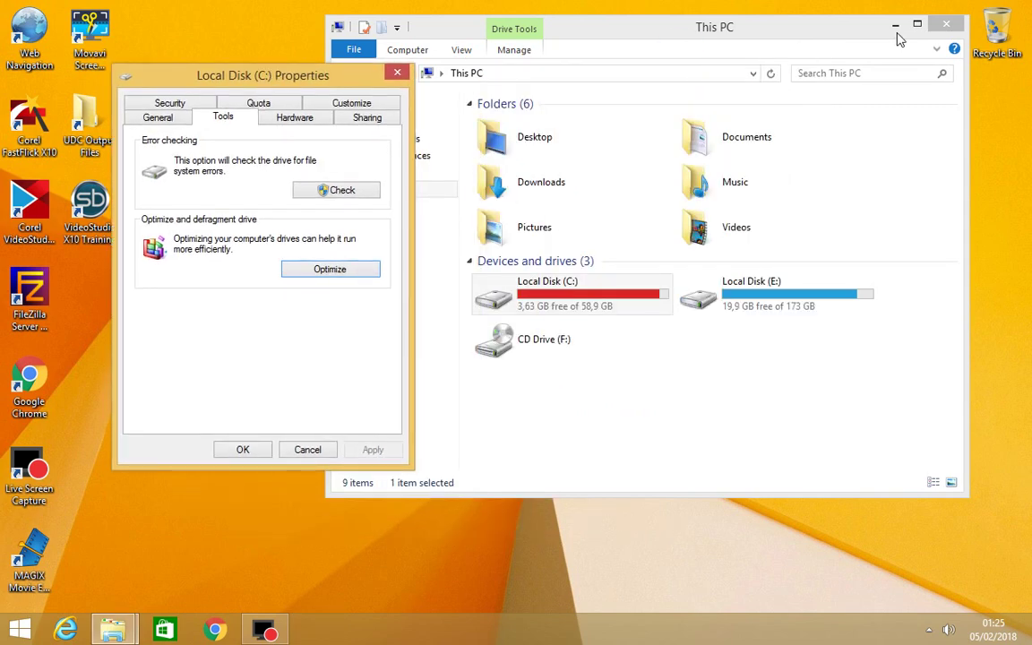
Place the This PC and Local Disk (C:) Properties windows apart and try again to optimize the C: drive.
{"action": "left_click_drag", "start_coordinate": [747, 33], "coordinate": [827, 35]}
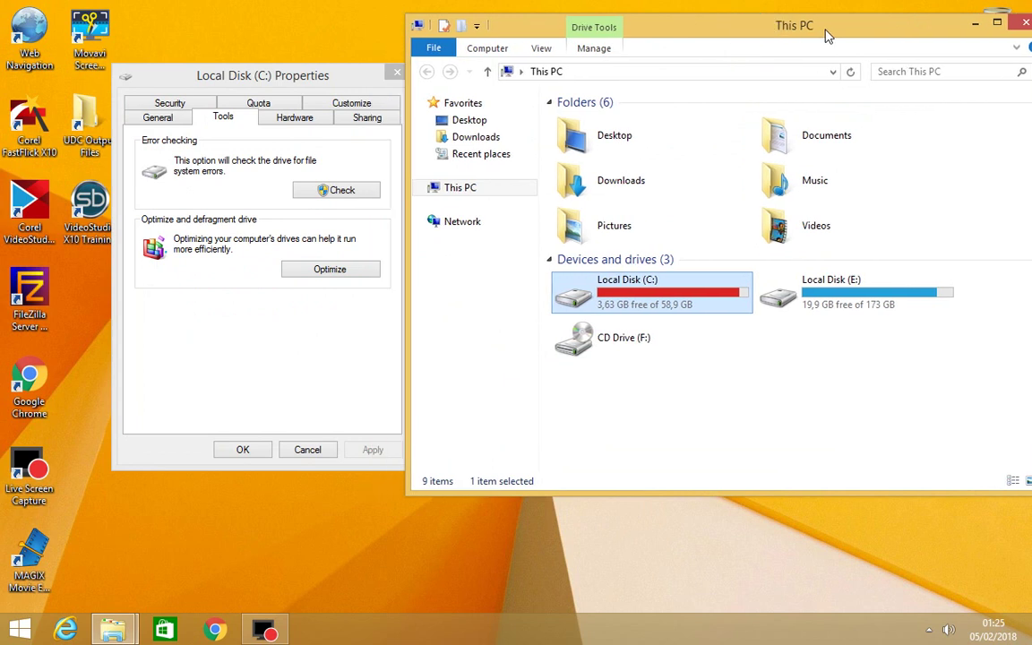
{"action": "left_click_drag", "start_coordinate": [276, 76], "coordinate": [289, 44]}
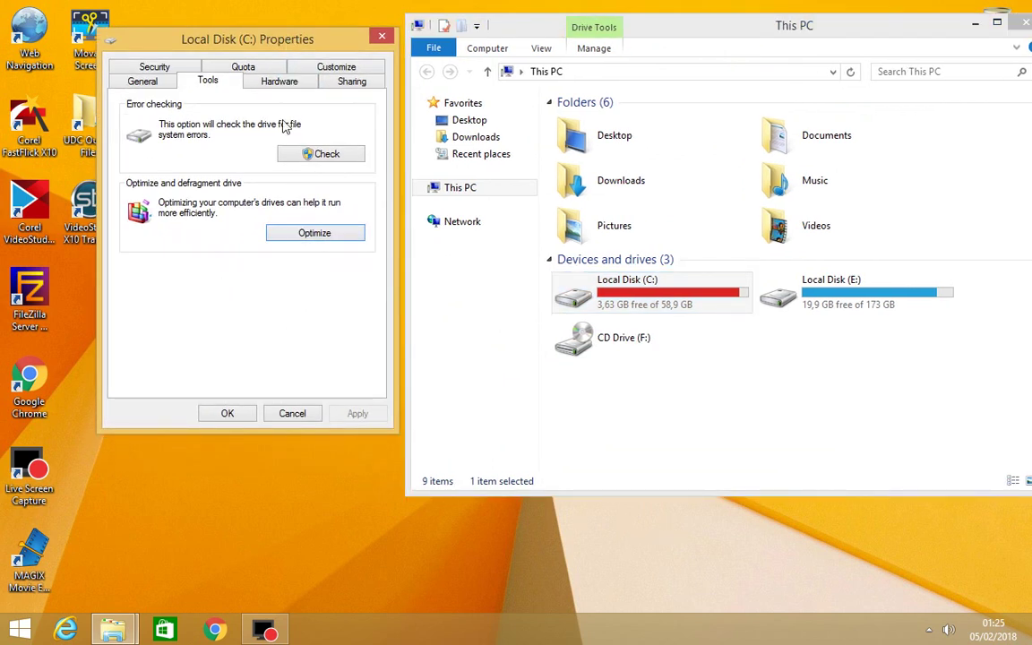
{"action": "left_click", "coordinate": [316, 235]}
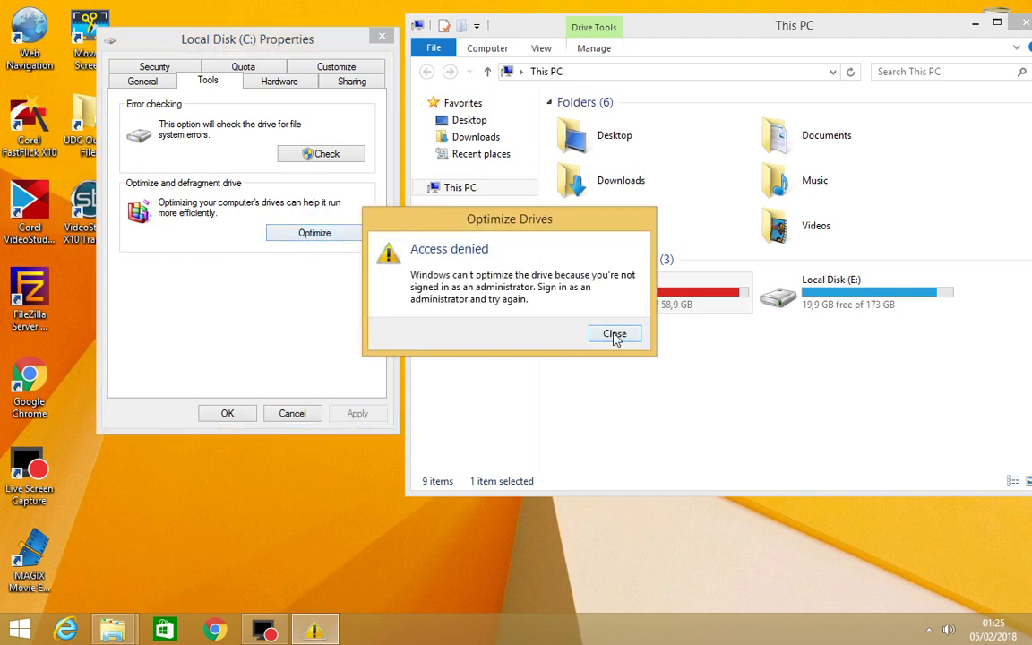
{"action": "left_click", "coordinate": [615, 336]}
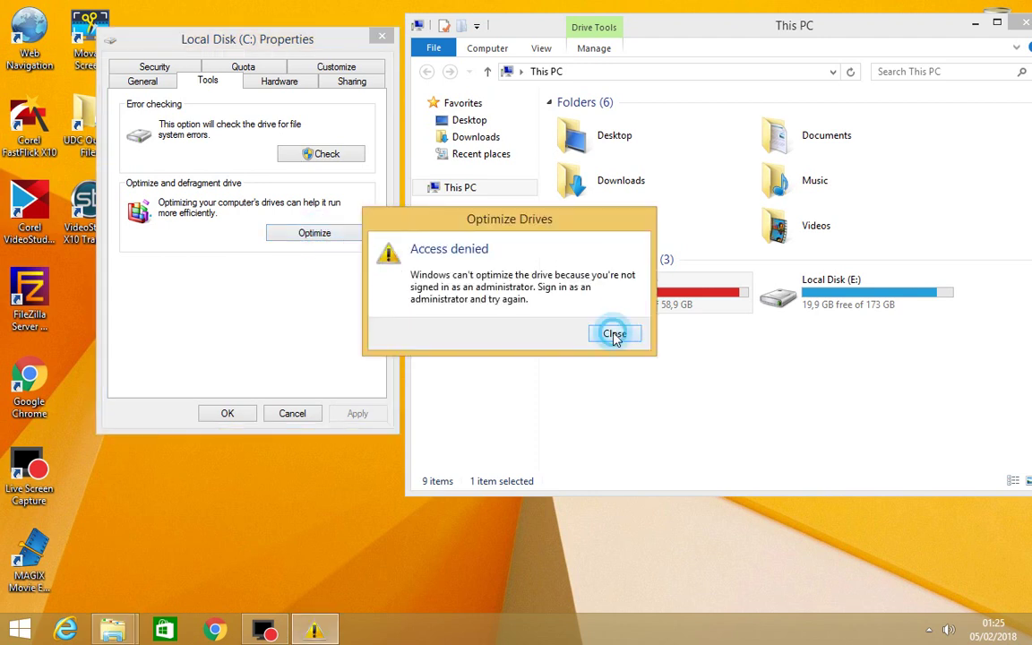
{"action": "left_click", "coordinate": [345, 233]}
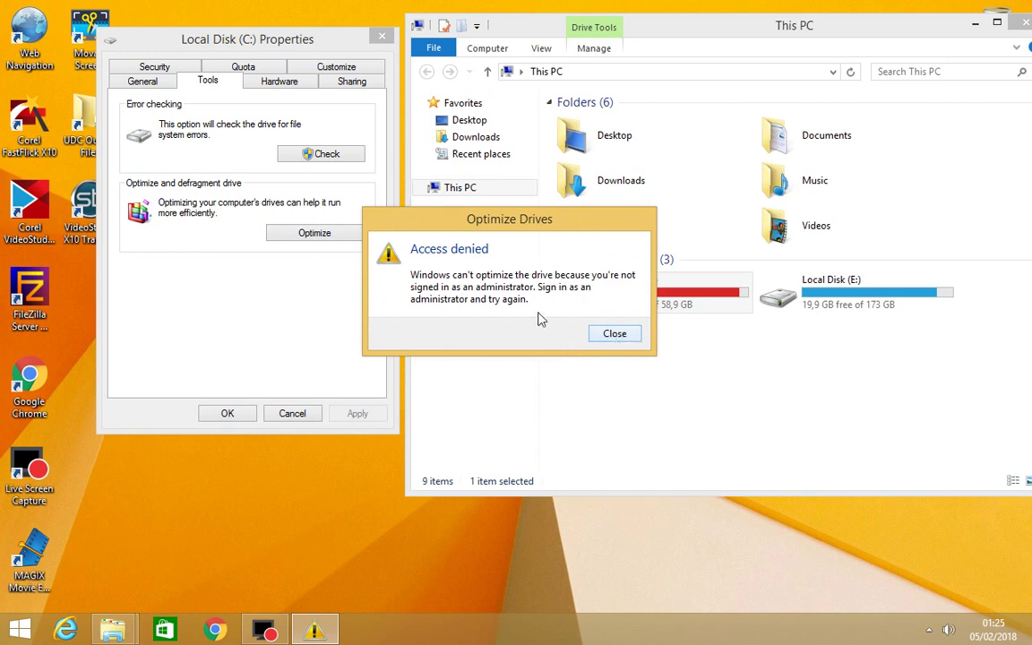
{"action": "left_click", "coordinate": [616, 332]}
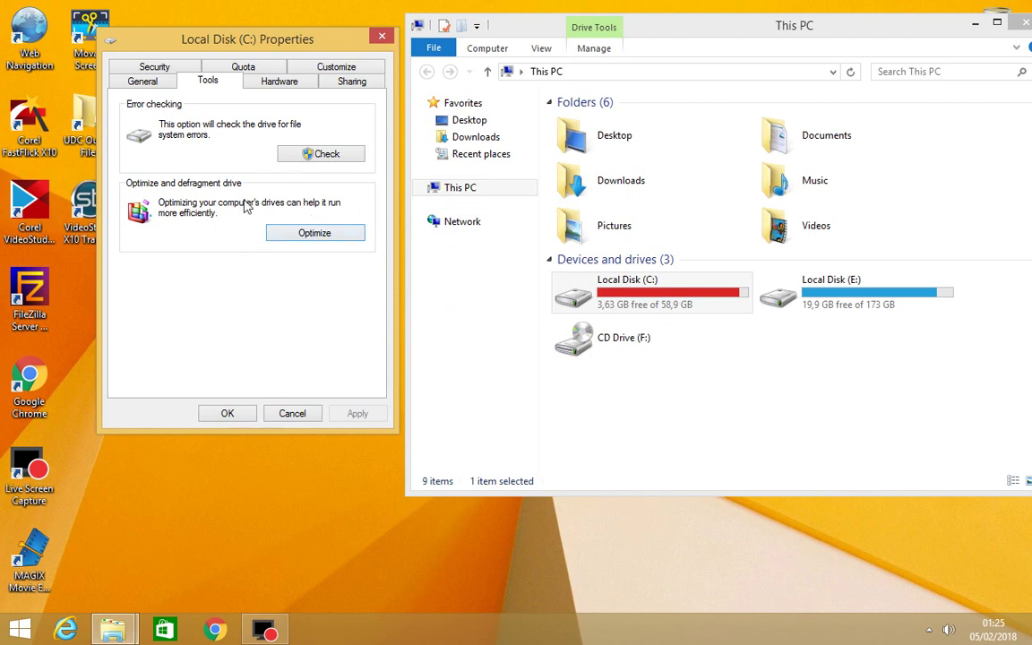
Accept and close the Local Disk (C:) Properties dialog, and close the This PC window.
{"action": "left_click", "coordinate": [235, 417]}
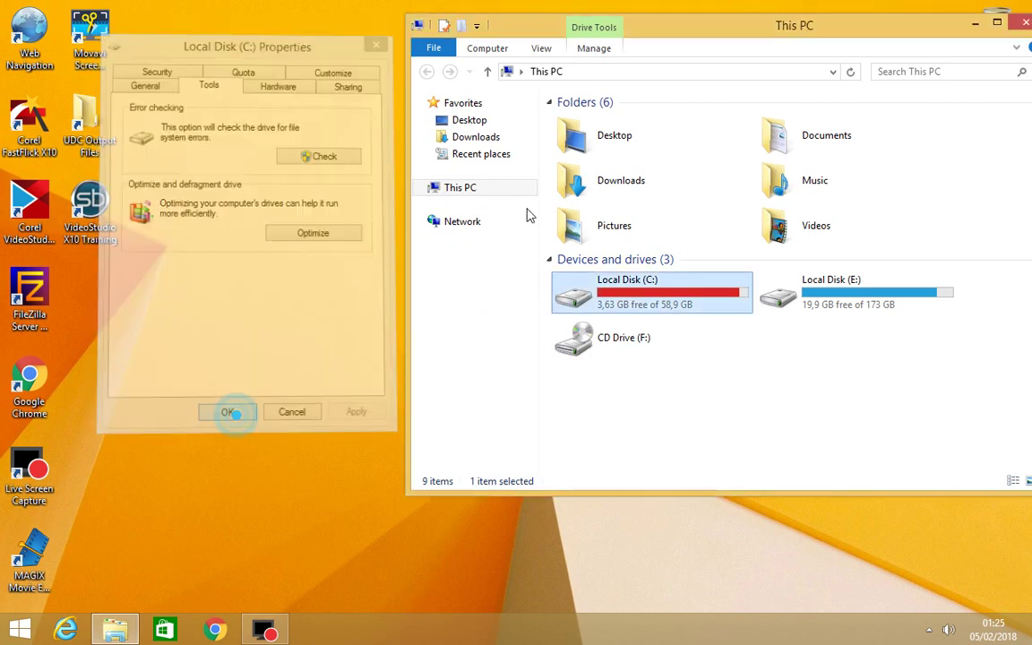
{"action": "left_click_drag", "start_coordinate": [739, 30], "coordinate": [511, 57]}
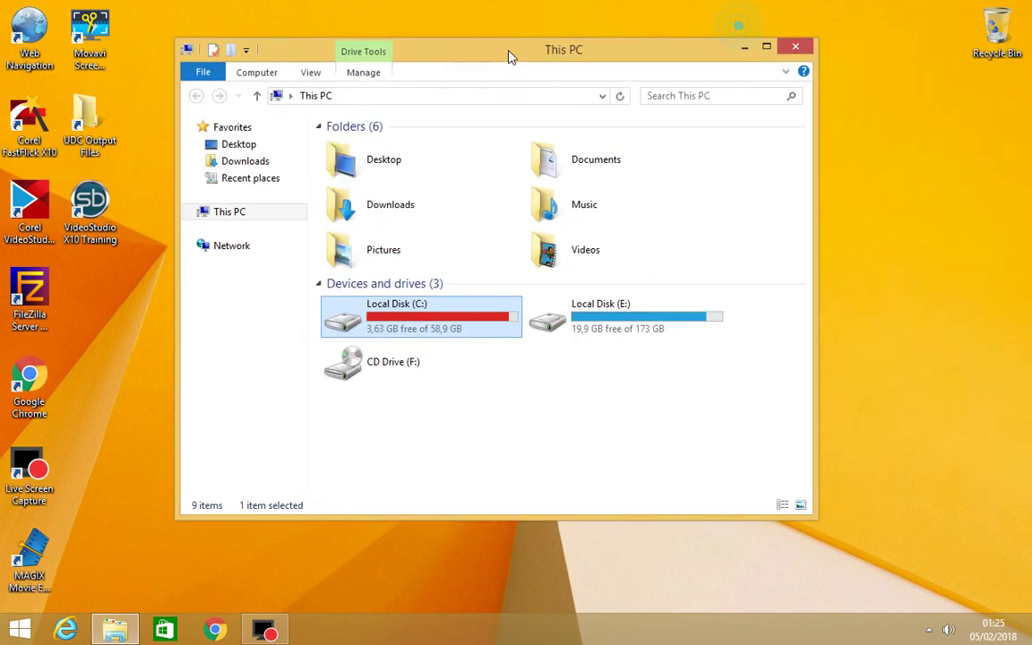
{"action": "left_click", "coordinate": [796, 45]}
Refresh the desktop twice.
{"action": "right_click", "coordinate": [510, 179]}
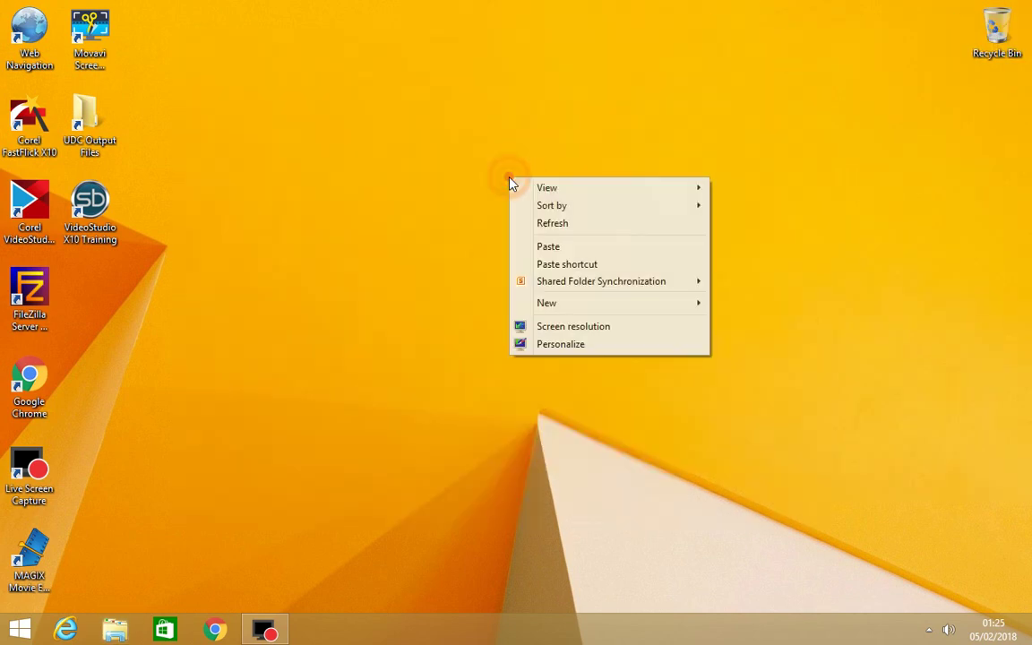
{"action": "left_click", "coordinate": [536, 221]}
{"action": "left_click", "coordinate": [328, 280]}
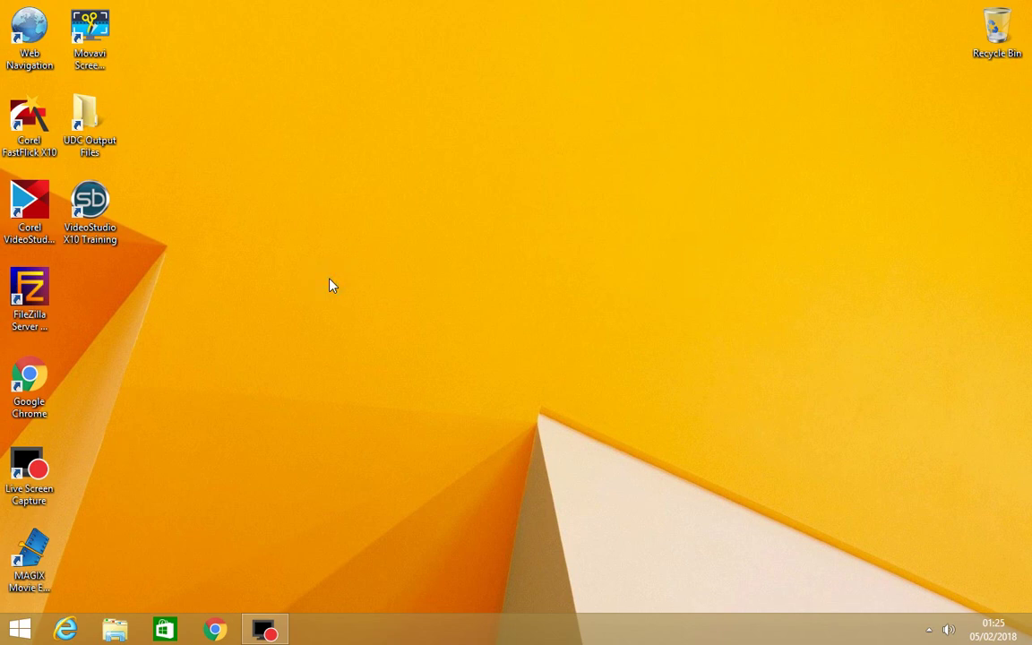
{"action": "right_click", "coordinate": [366, 237]}
{"action": "left_click", "coordinate": [416, 279]}
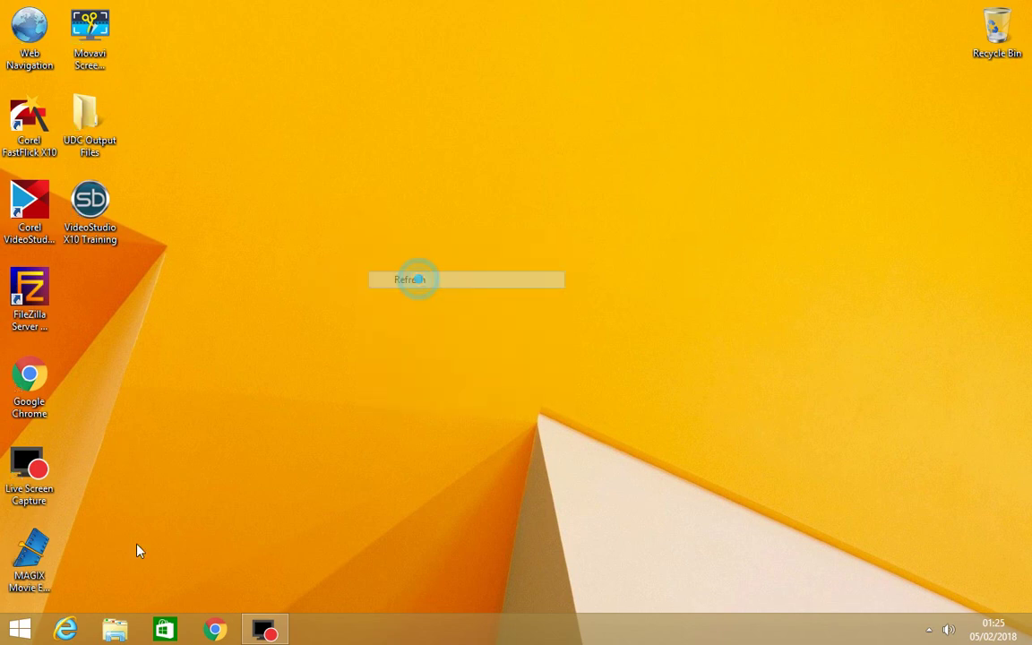
Open a Command Prompt window by running cmd from the Run dialog.
{"action": "right_click", "coordinate": [20, 628]}
{"action": "left_click", "coordinate": [73, 570]}
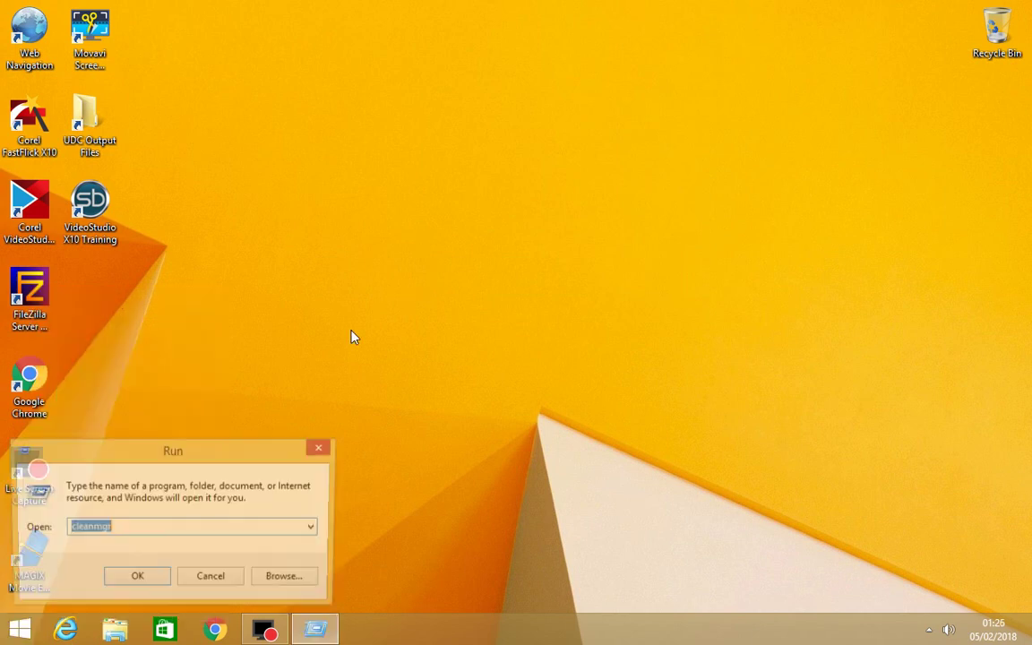
{"action": "type", "text": "c"}
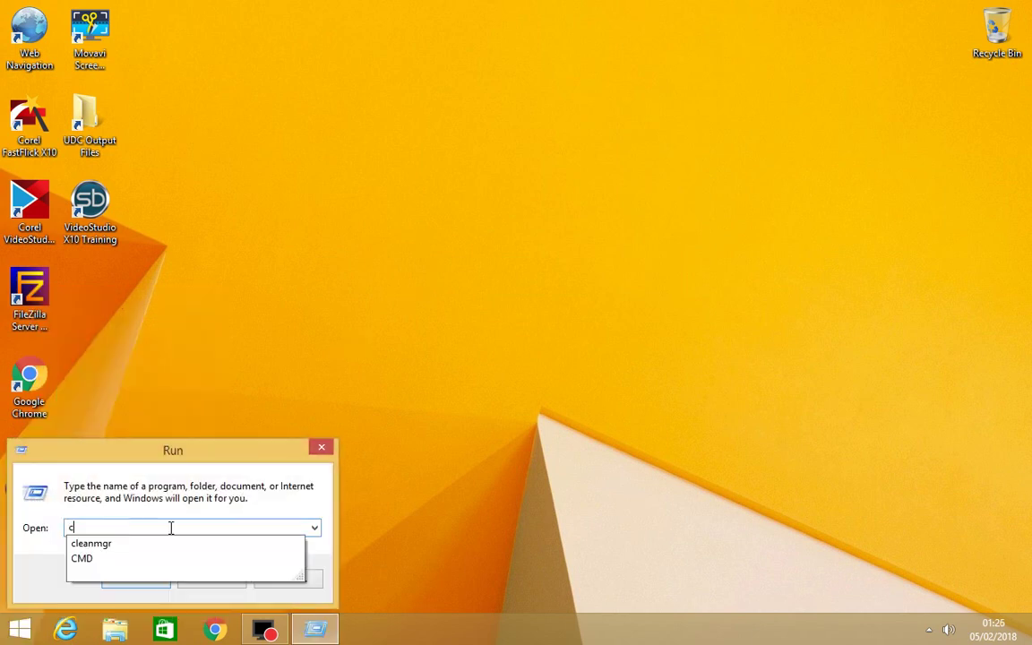
{"action": "type", "text": "md"}
{"action": "key", "text": "Return"}
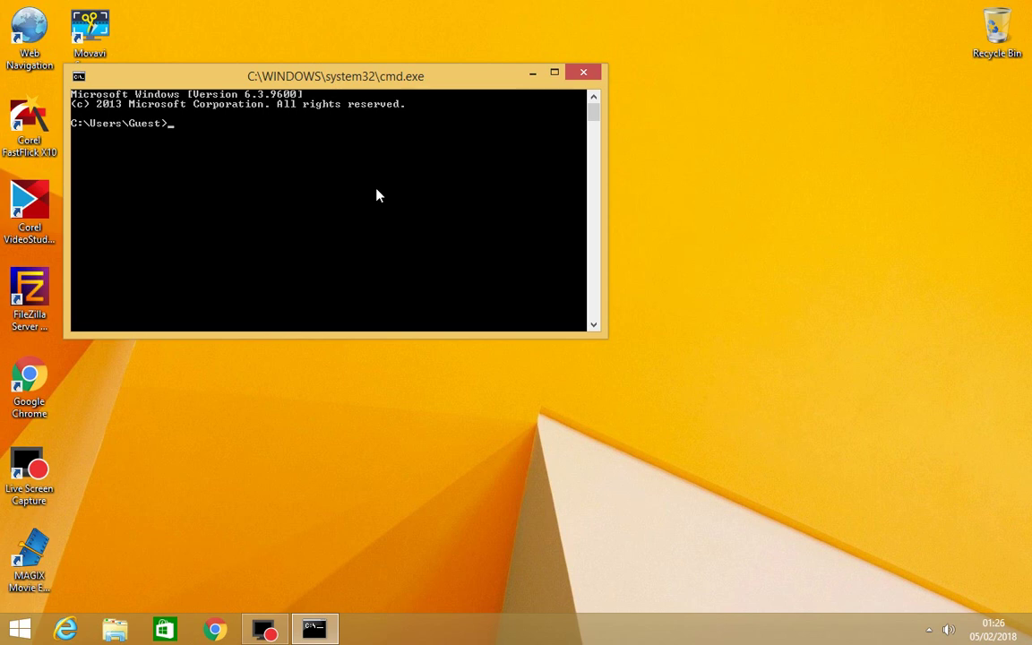
Force a Group Policy update with the command gpupdate /force, and close the Command Prompt window.
{"action": "type", "text": "gpupdate /force"}
{"action": "key", "text": "Return"}
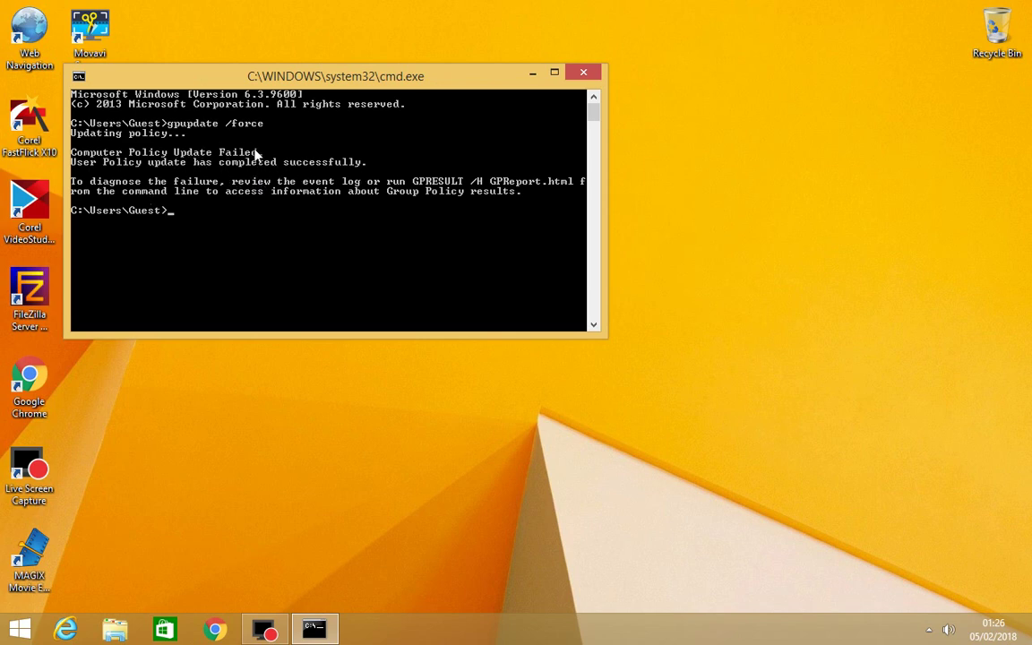
{"action": "left_click", "coordinate": [587, 74]}
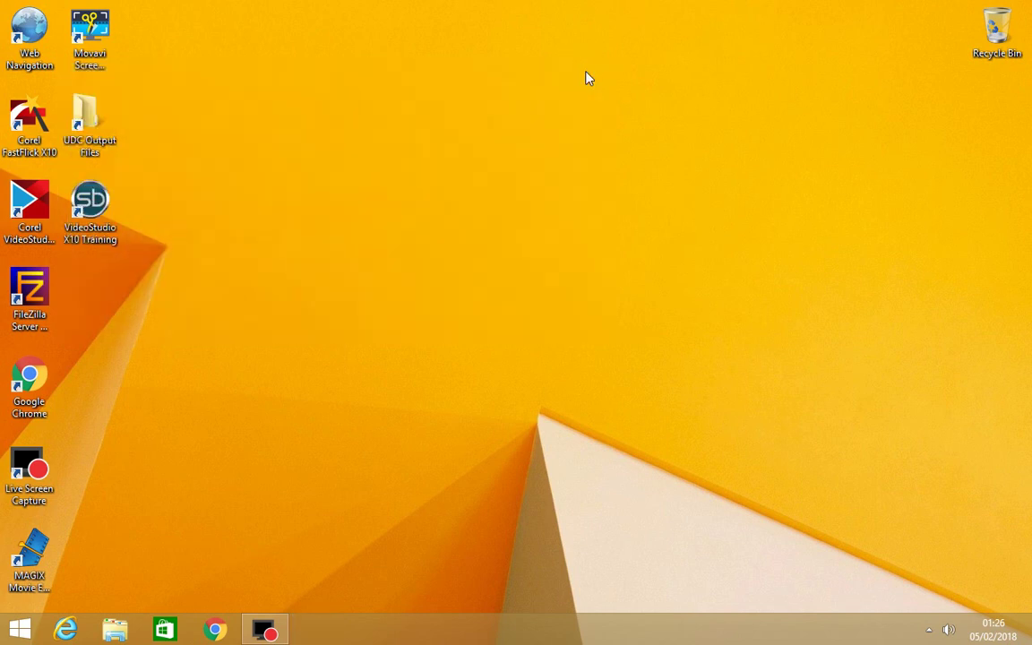